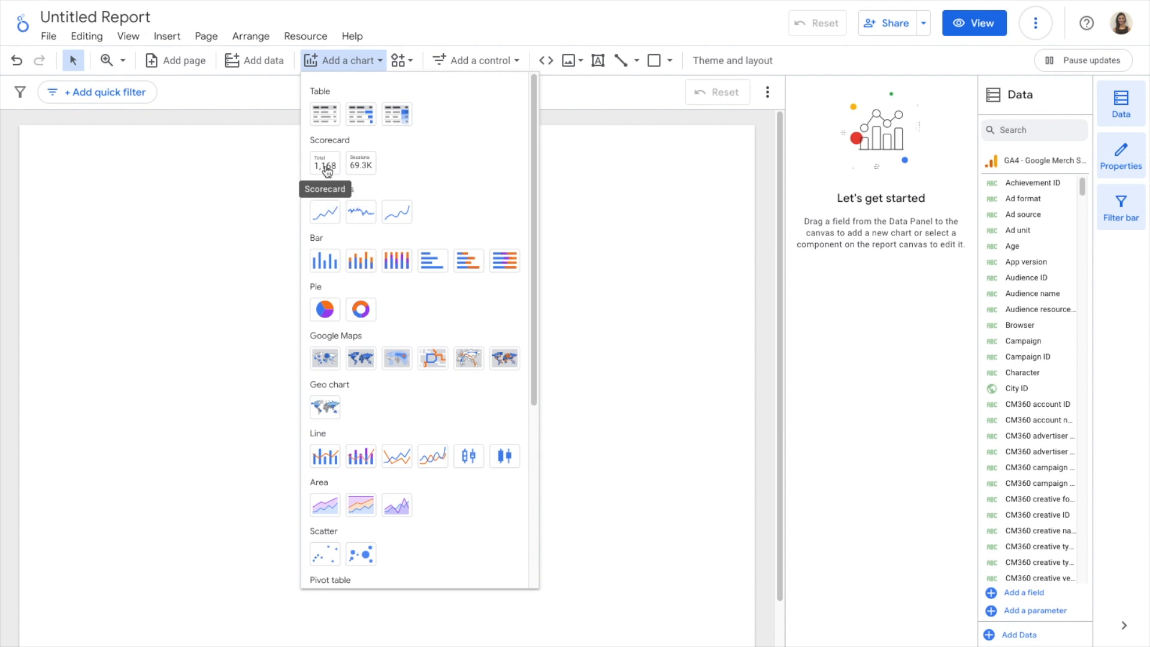
Insert a scorecard near the page's upper-left corner and enlarge it slightly
left_click(228, 156)
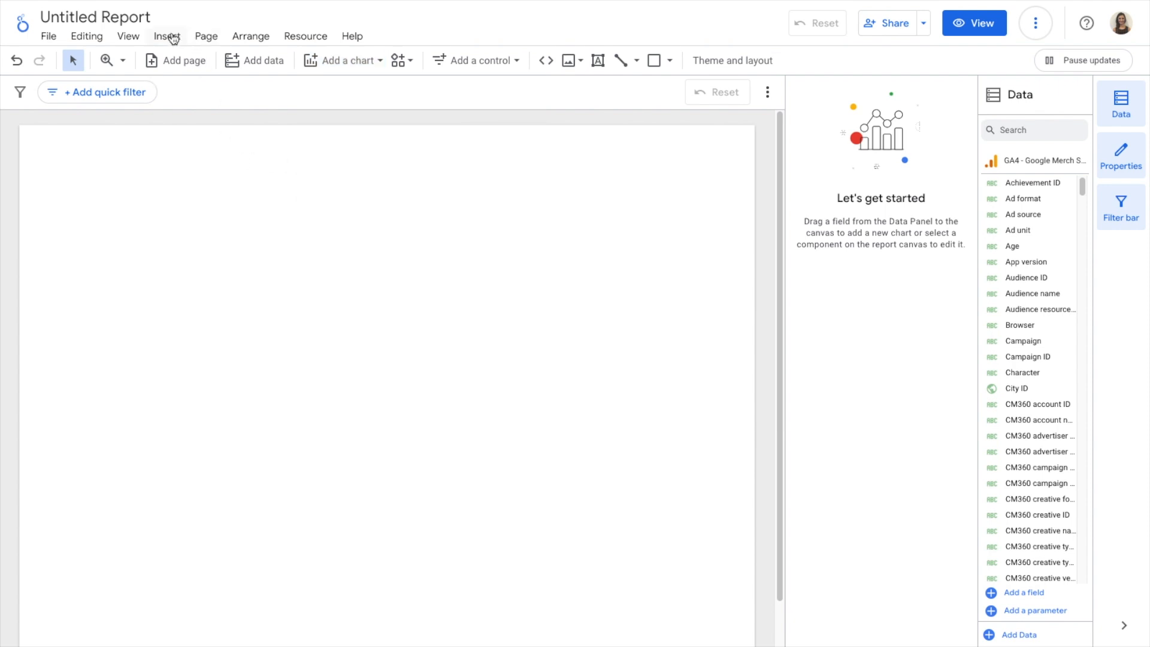
left_click(171, 36)
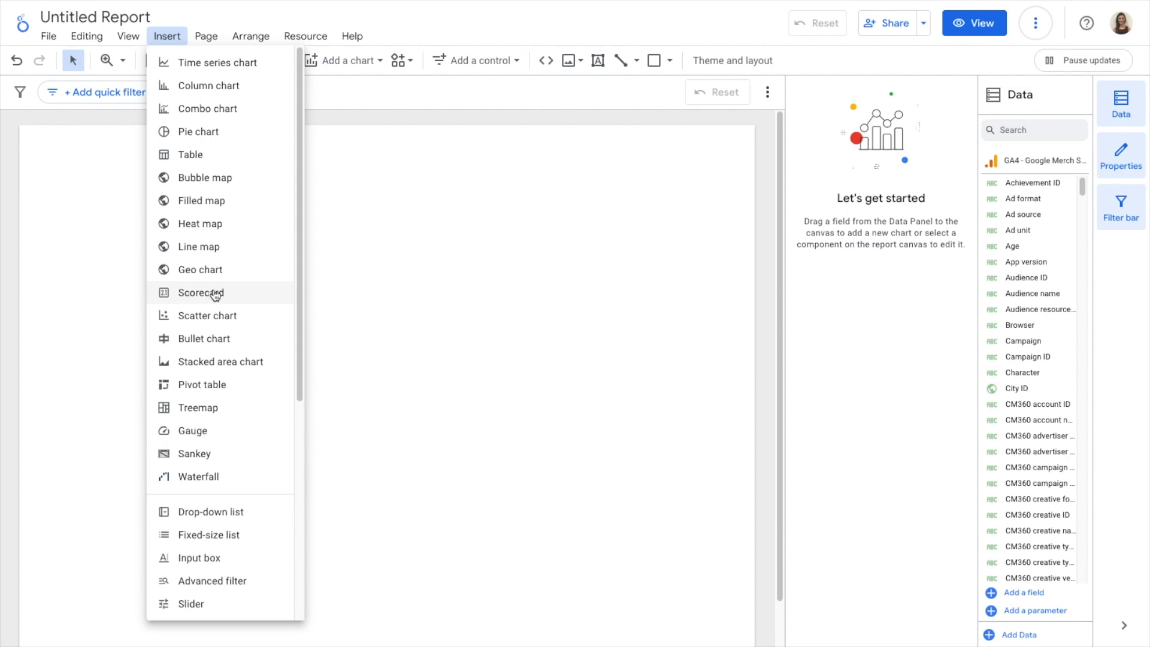
left_click(232, 295)
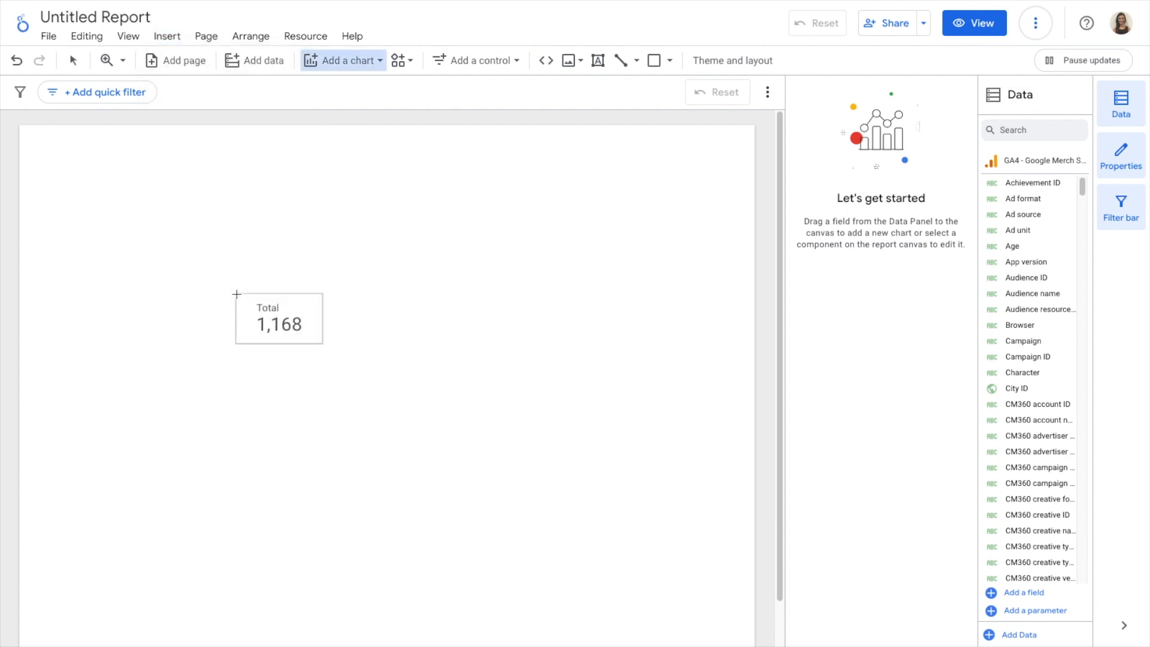
left_click(122, 201)
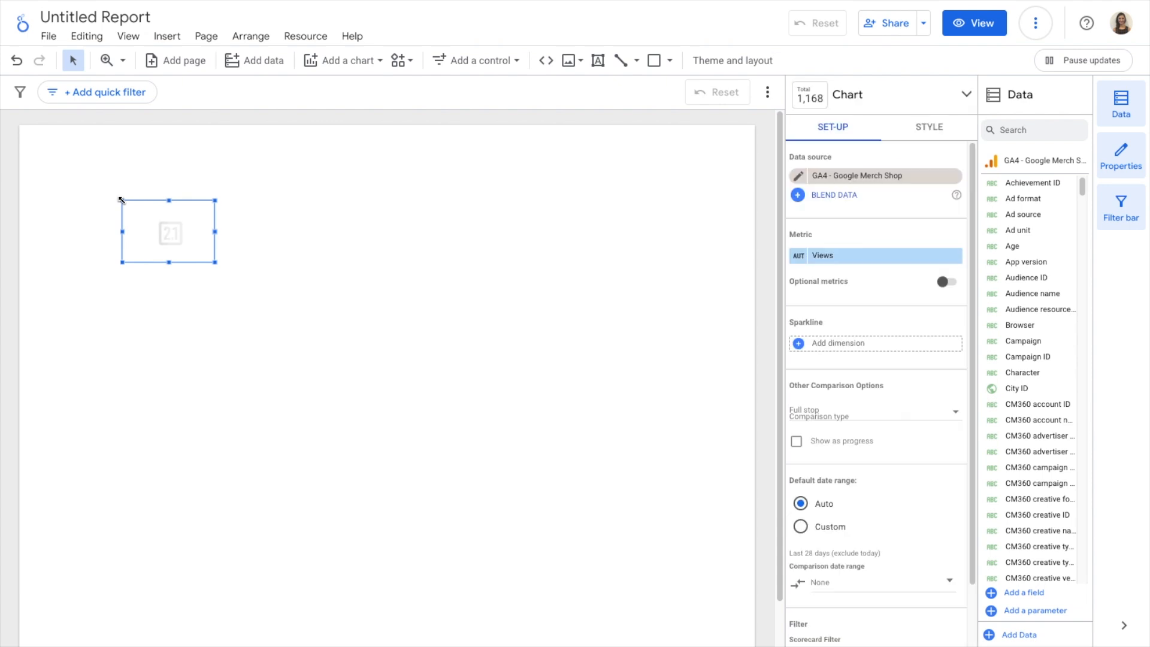
left_click_drag(215, 262, 234, 289)
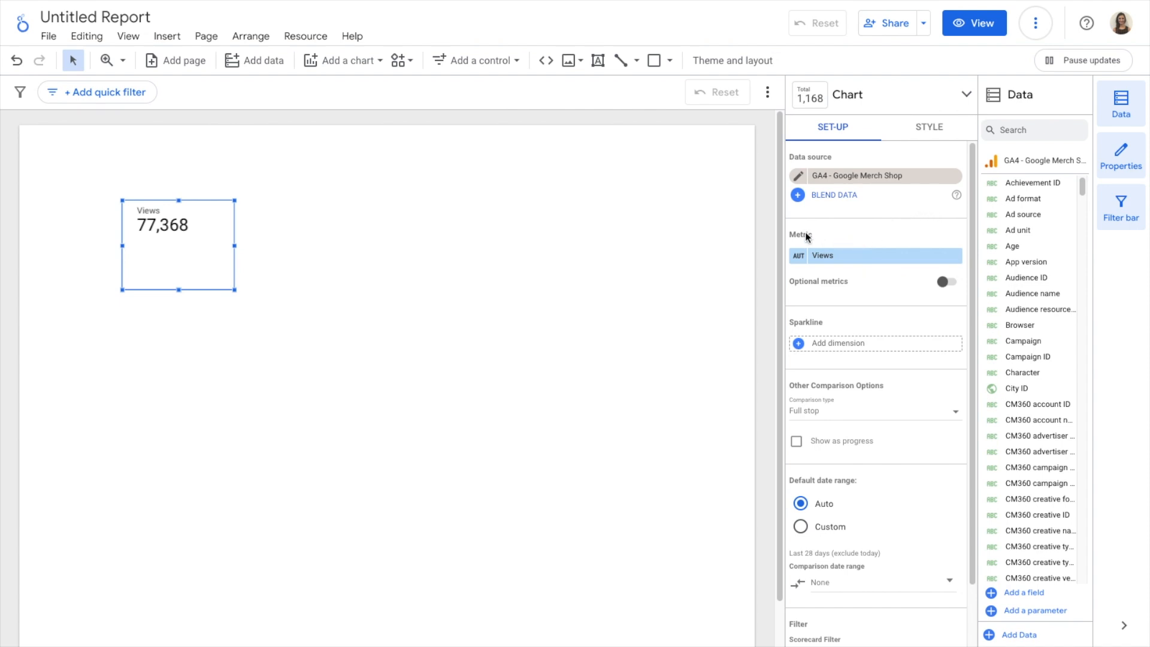
Change the scorecard's metric to Total users
left_click(848, 255)
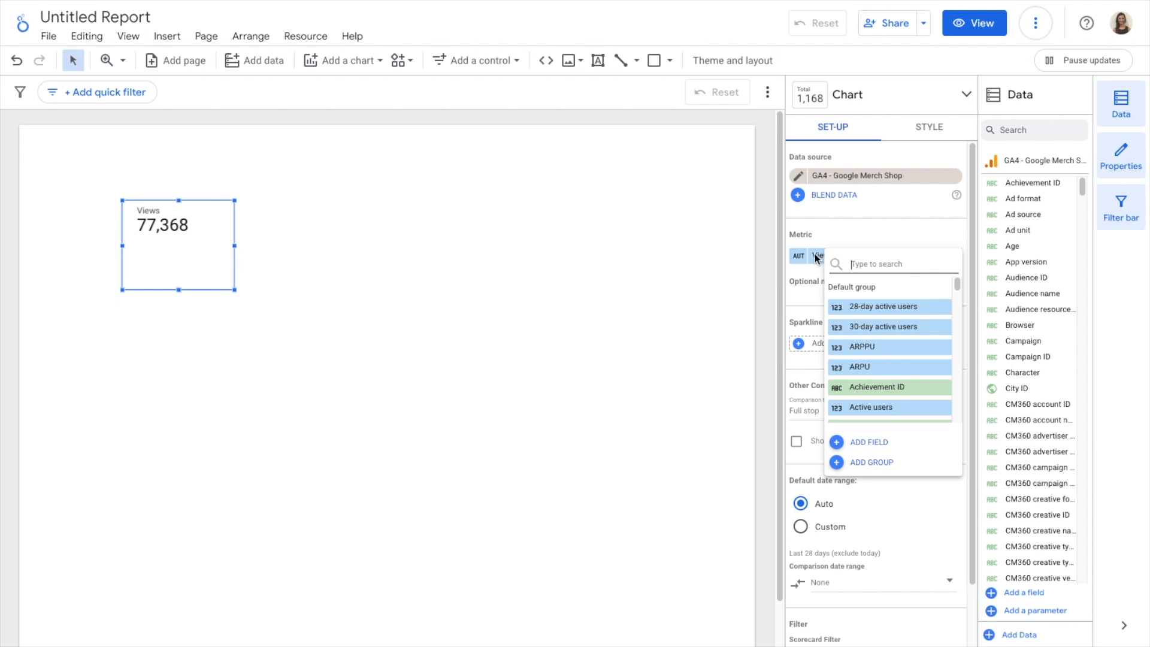
type("total u")
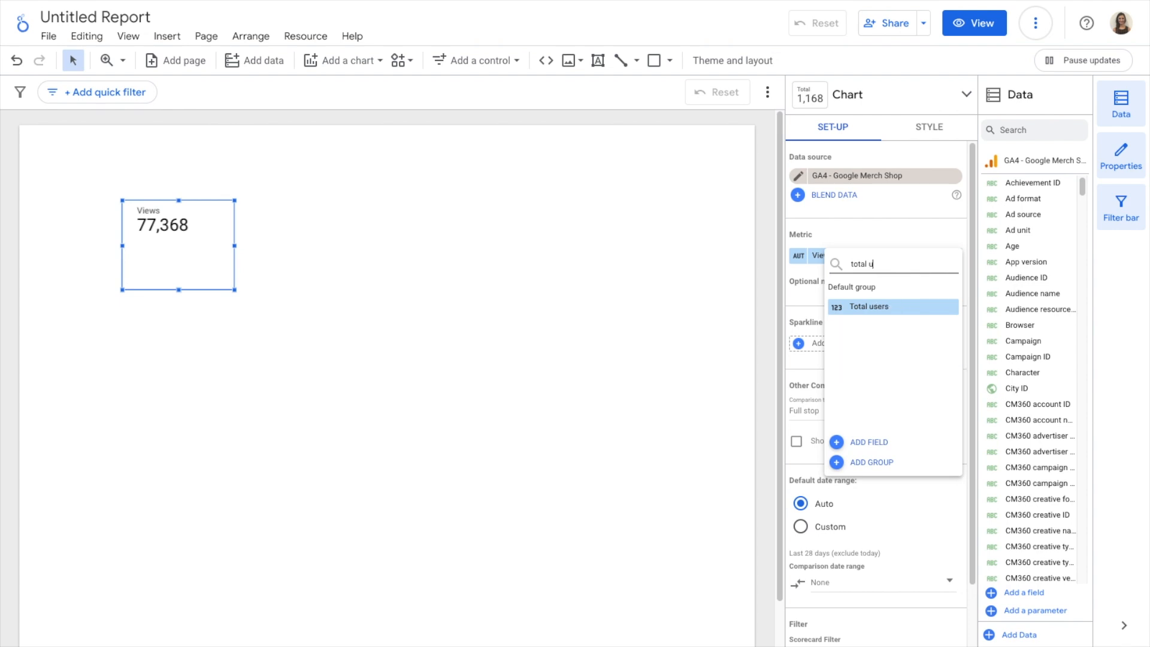
left_click(891, 307)
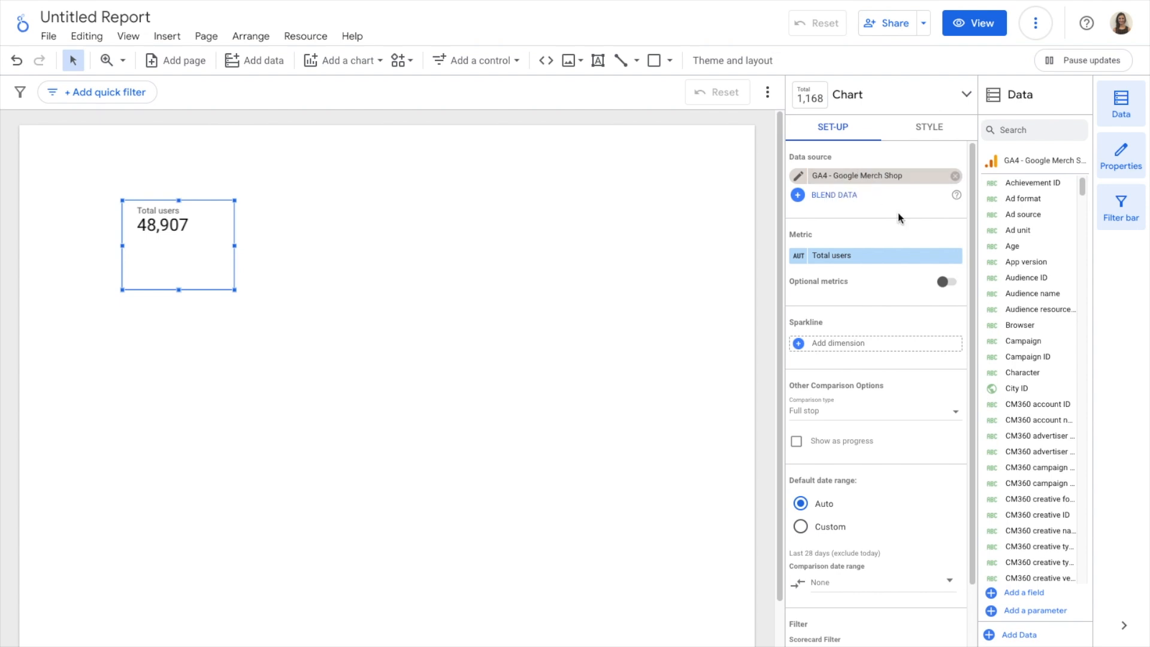
scroll(897, 213, "down", 2)
scroll(897, 217, "down", 1)
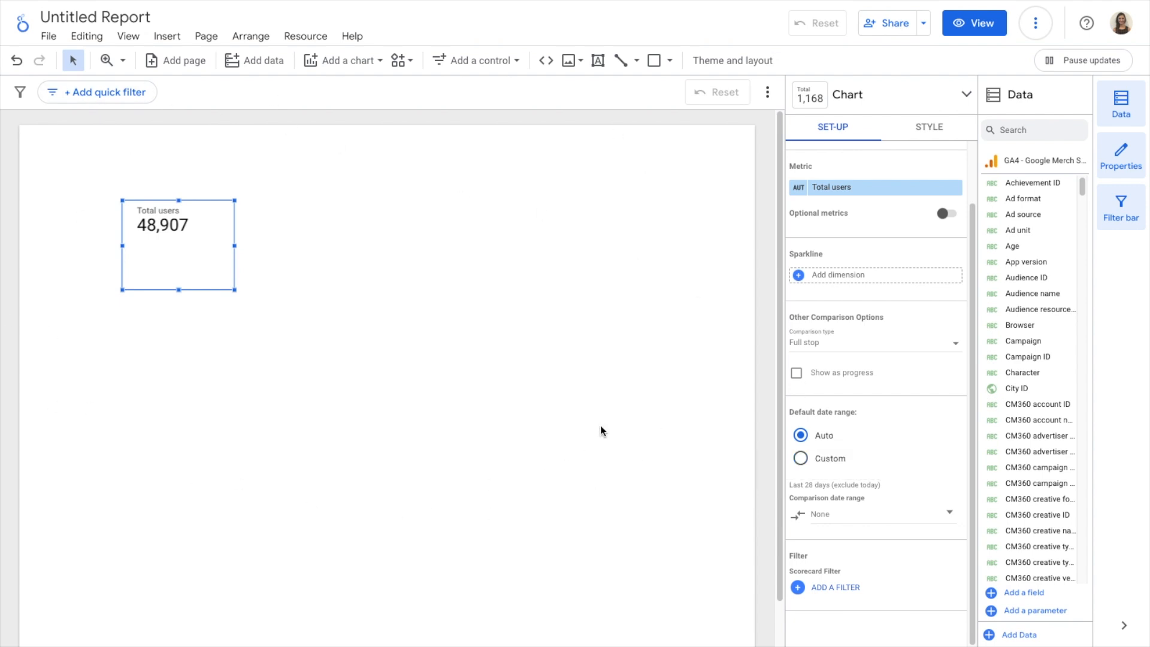
Add a date range control in the upper-right corner of the report page
left_click(488, 62)
left_click(514, 349)
left_click(528, 142)
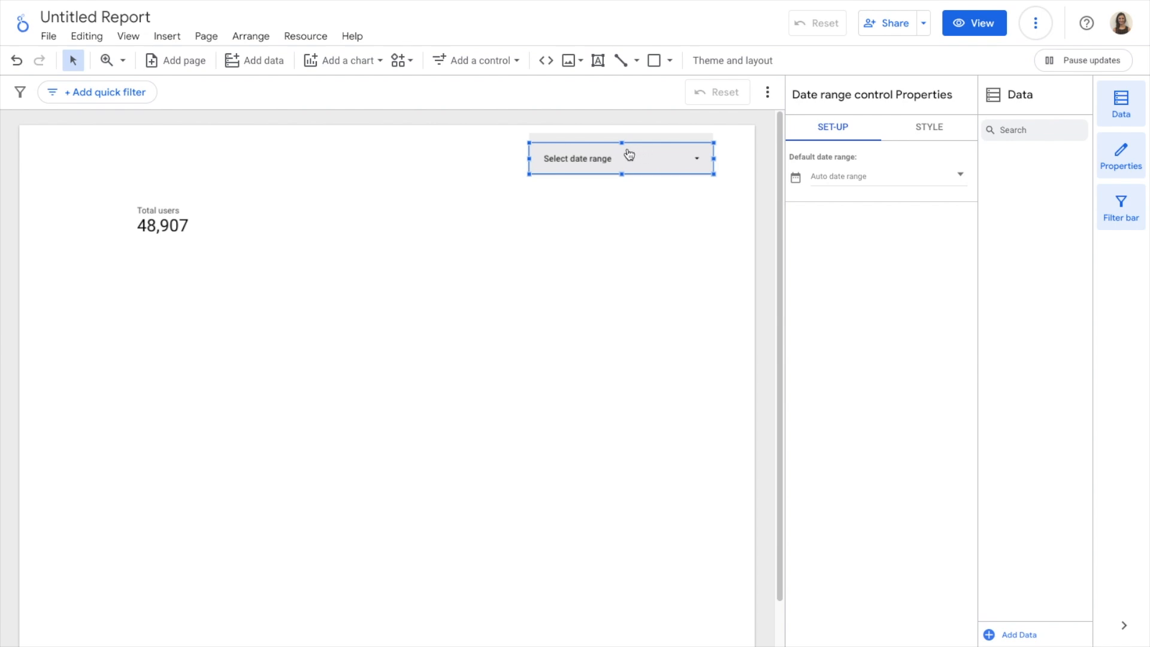
Set the date range control's default date range to Last month
left_click(873, 176)
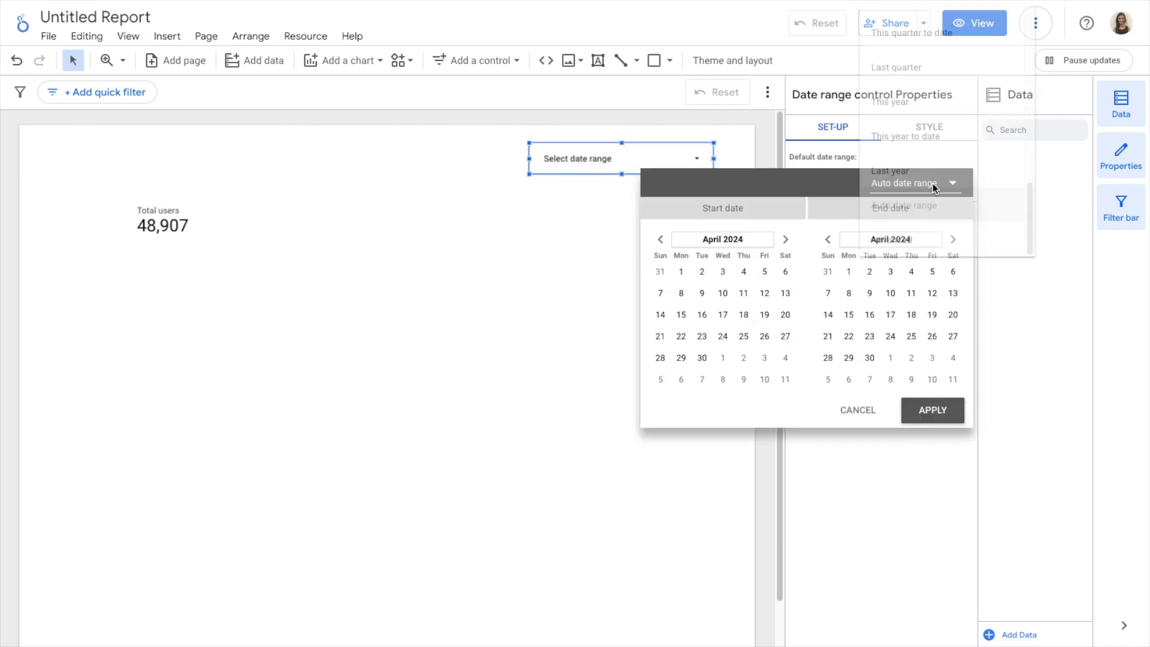
scroll(939, 153, "up", 5)
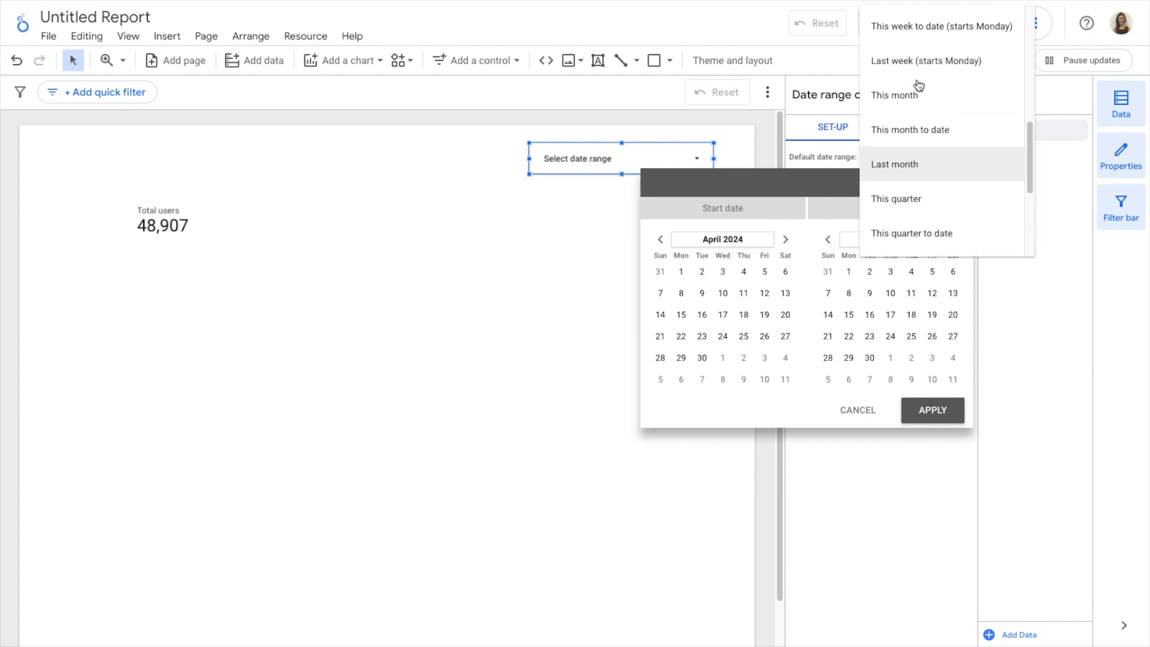
scroll(919, 85, "up", 3)
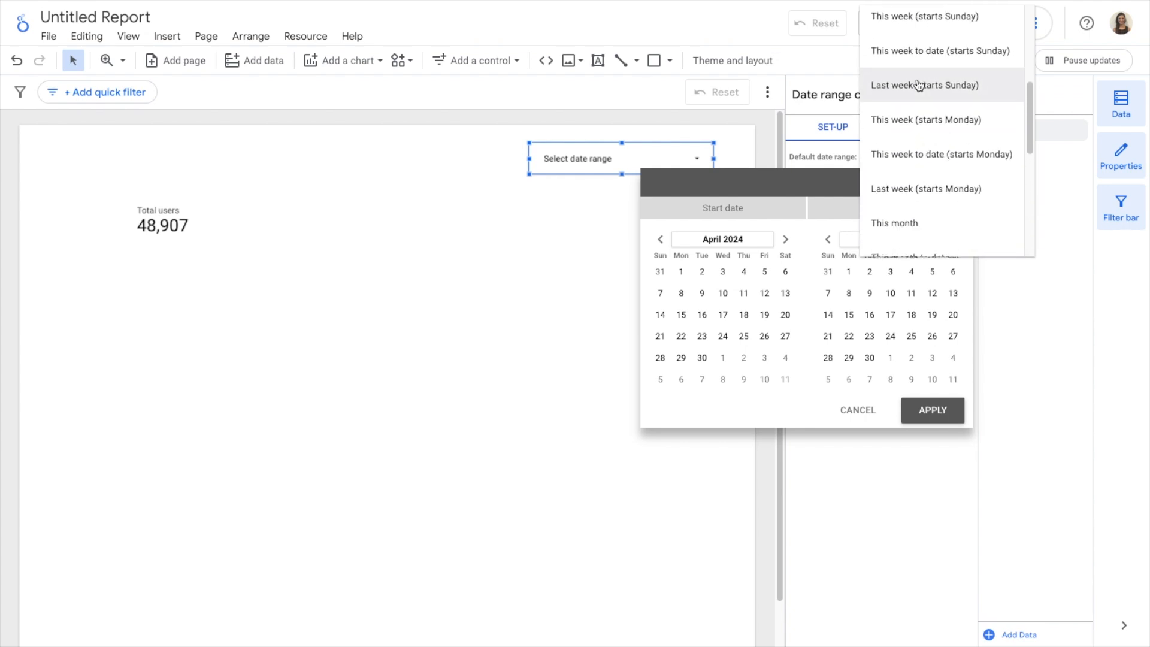
scroll(918, 85, "down", 4)
left_click(916, 163)
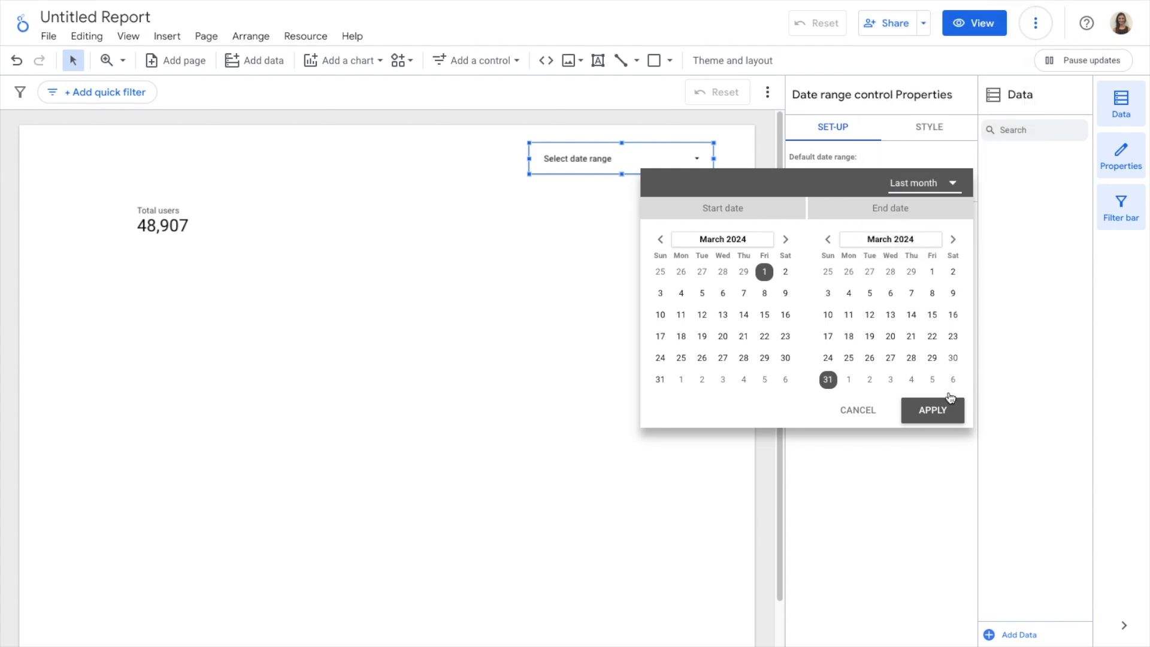
left_click(933, 407)
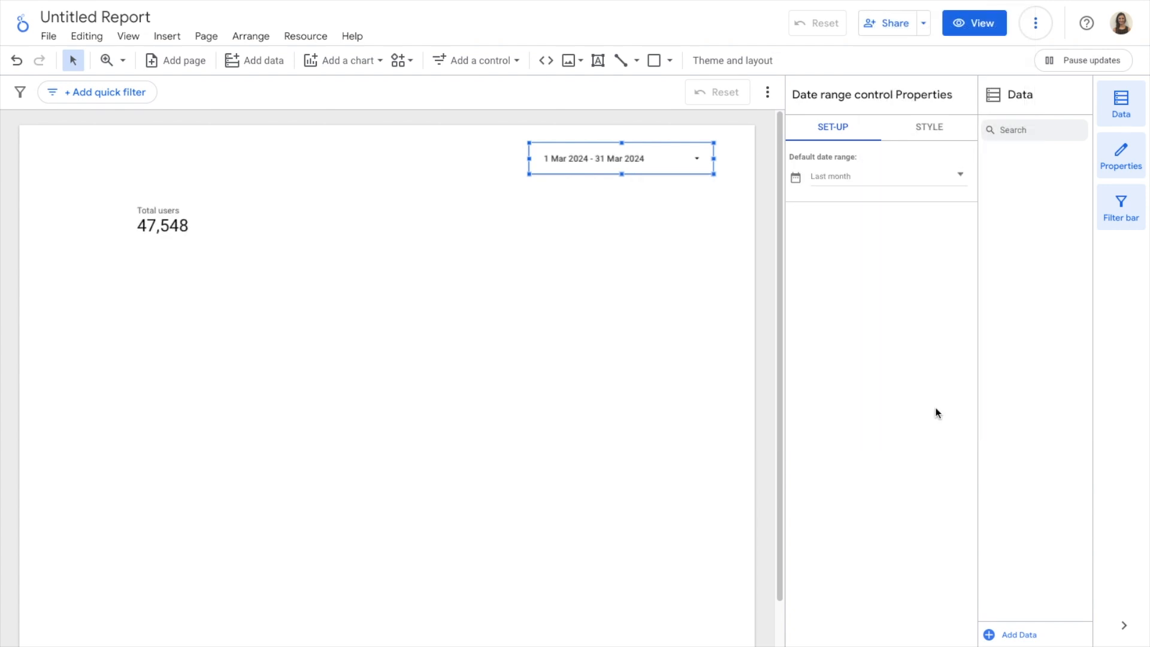
Move the Total users scorecard slightly down and to the right on the page
mouse_move(174, 219)
left_mouse_down()
mouse_move(192, 228)
mouse_move(182, 229)
left_mouse_up()
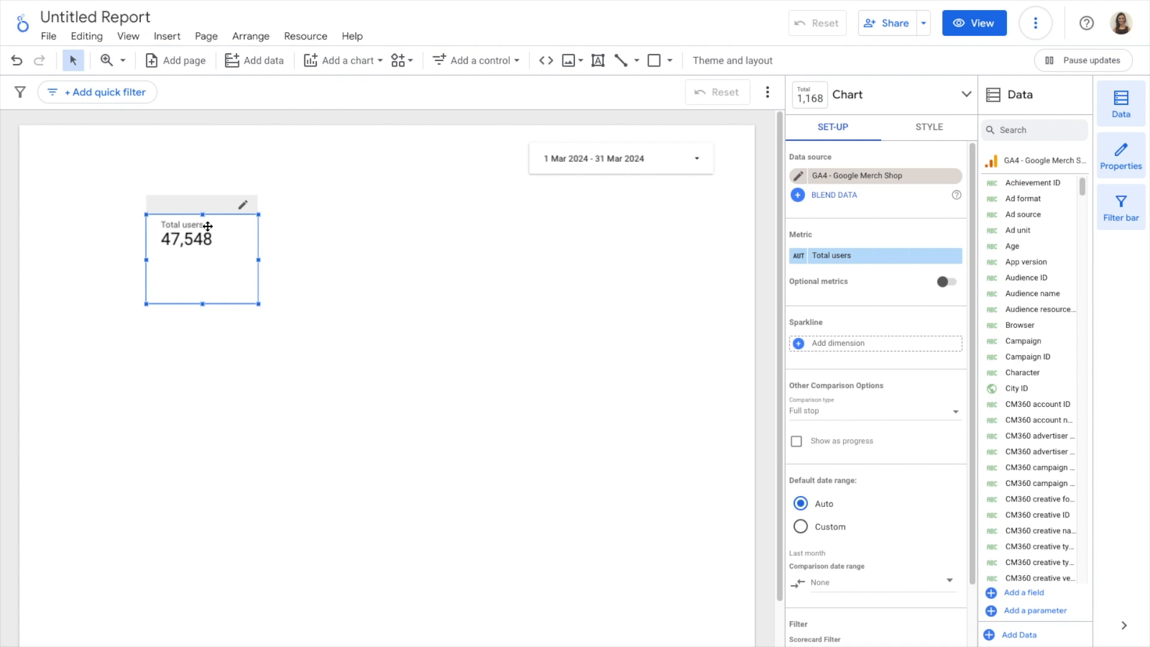
scroll(886, 381, "down", 1)
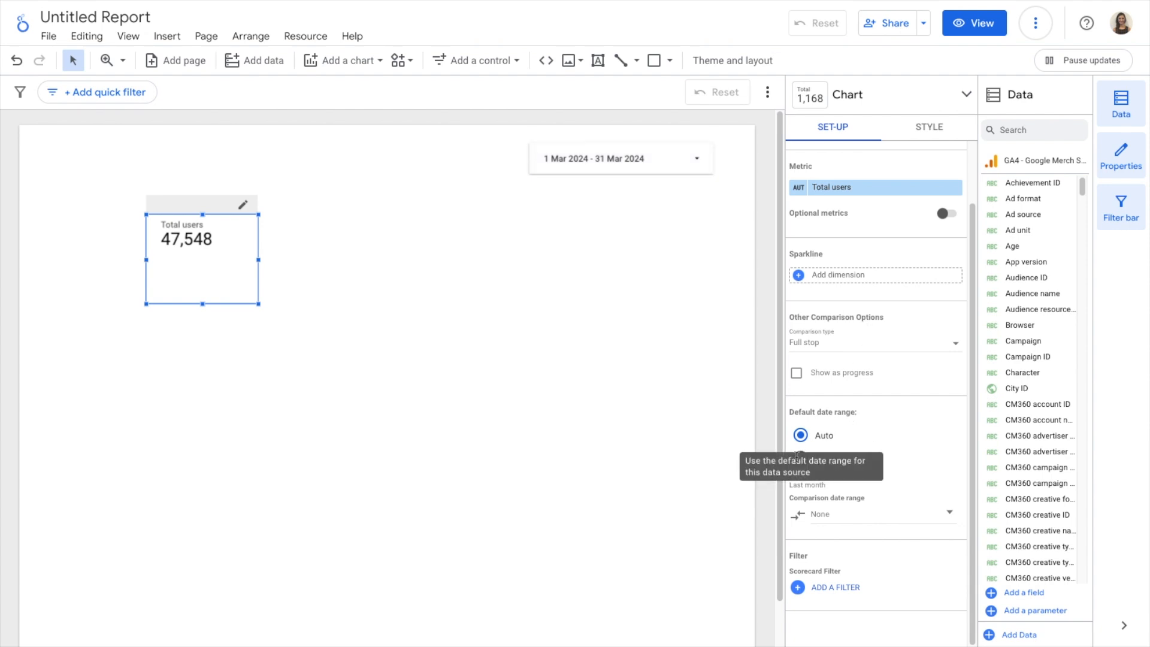
left_click(832, 459)
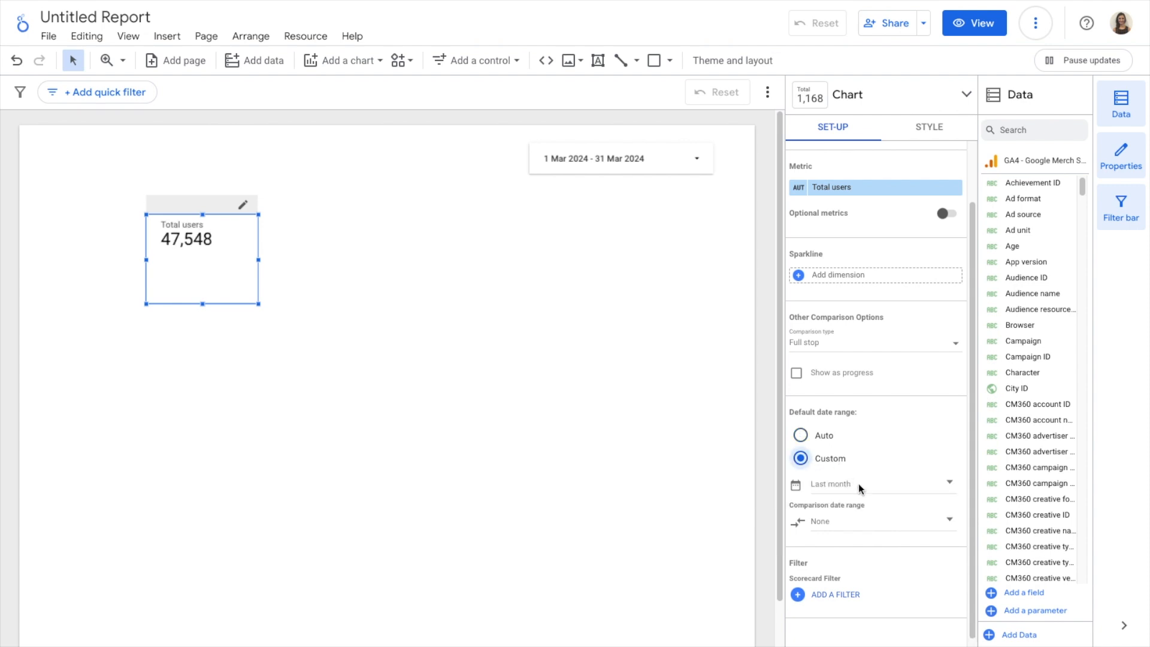
left_click(899, 486)
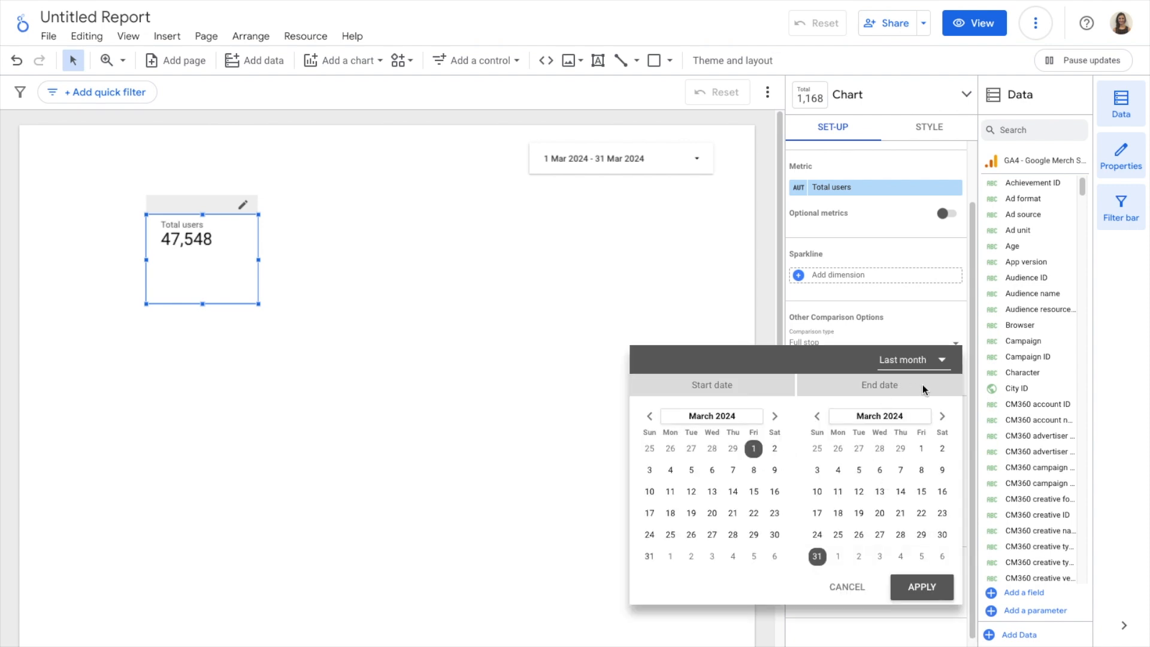
left_click(913, 362)
scroll(916, 313, "up", 5)
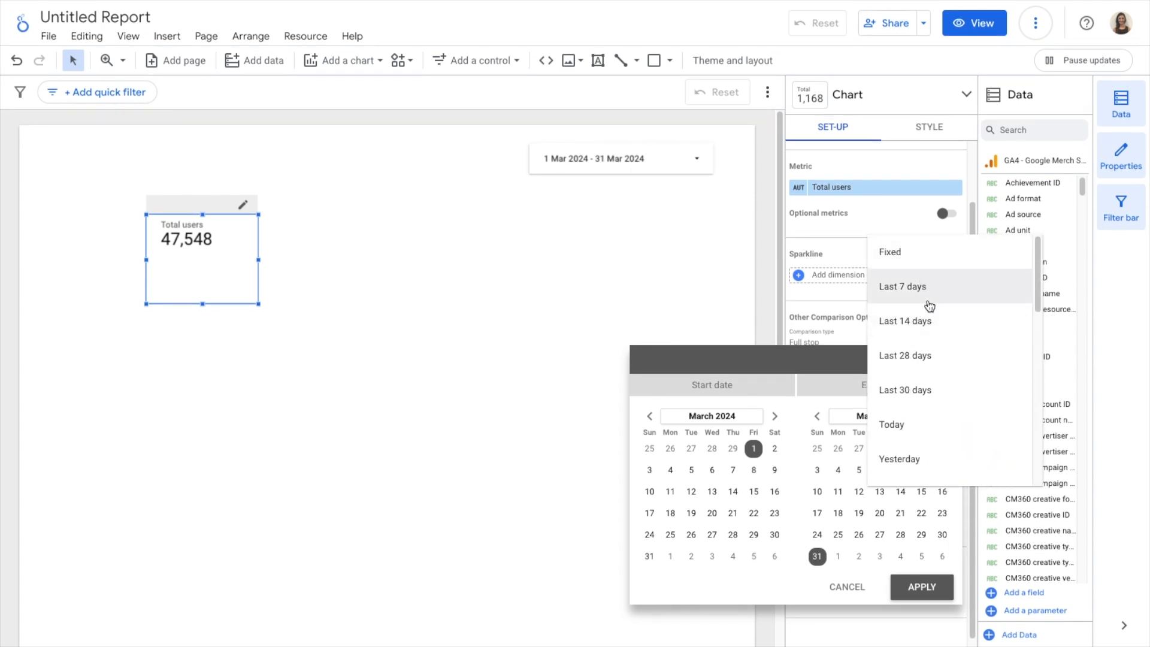
scroll(933, 341, "down", 6)
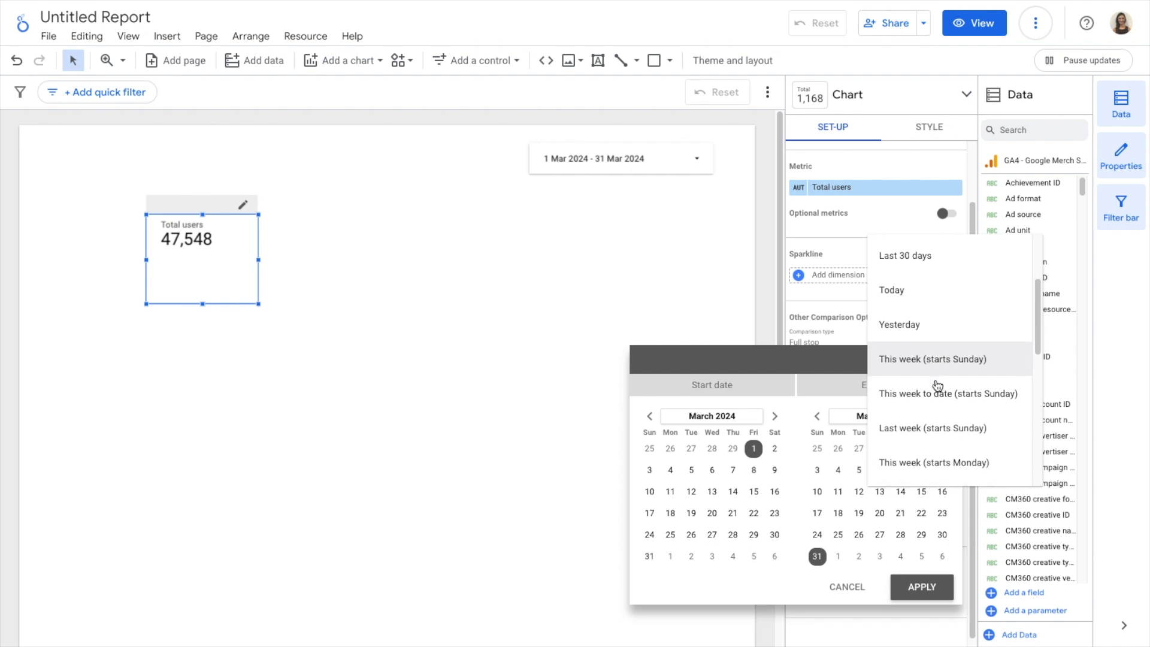
scroll(937, 386, "up", 6)
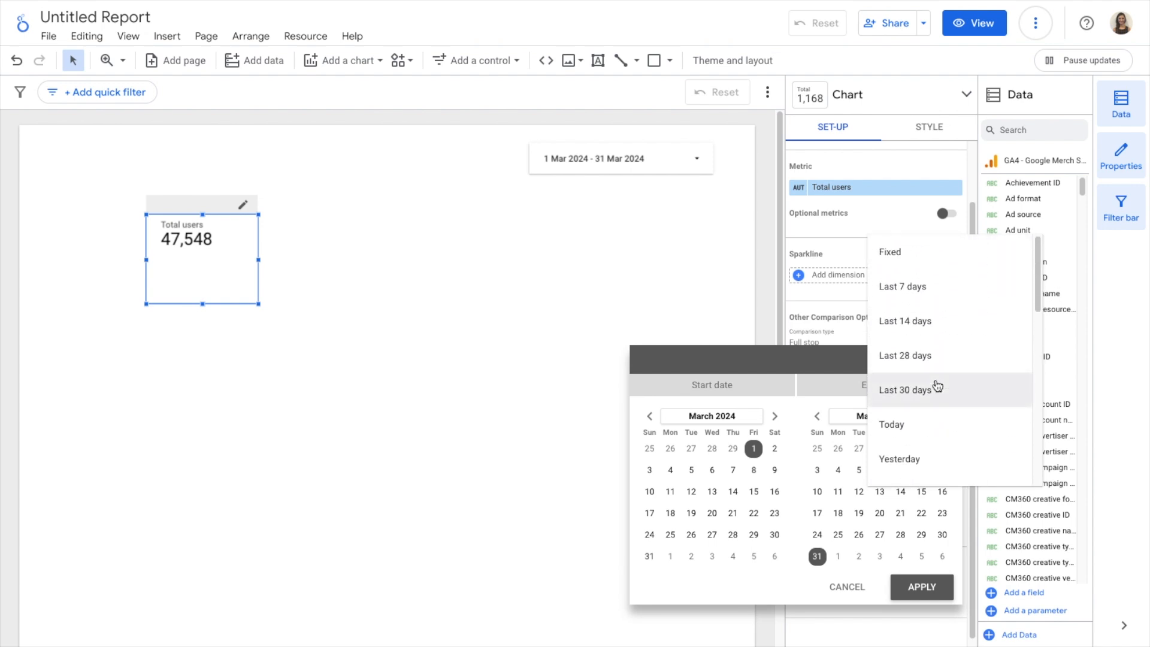
left_click(930, 253)
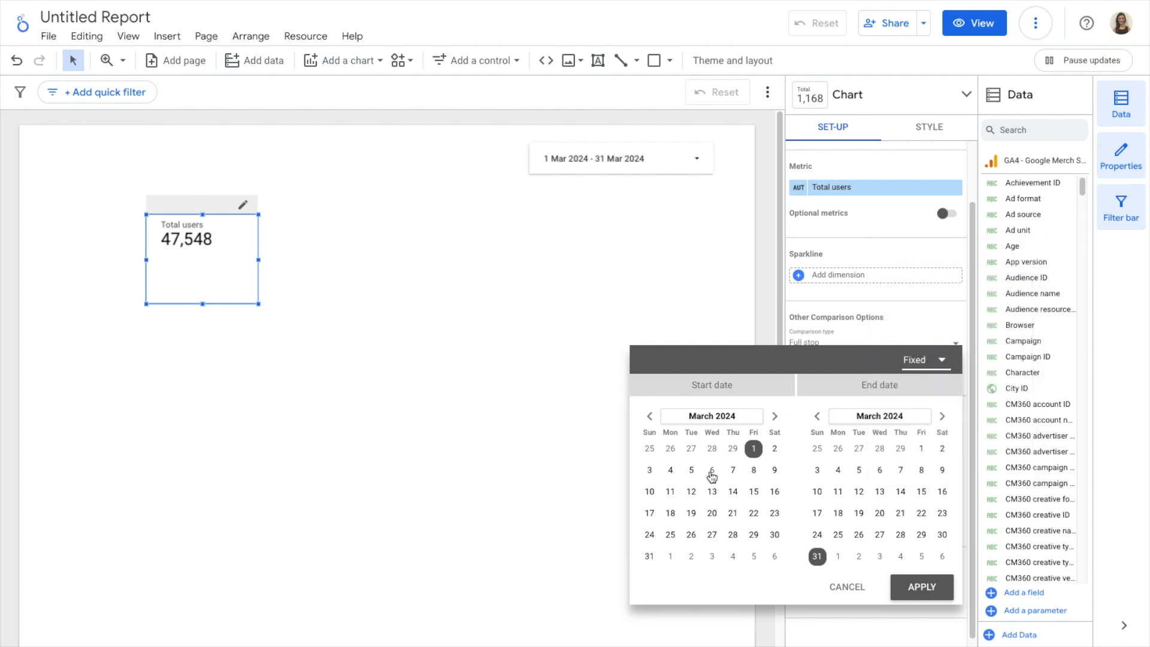
left_click(650, 471)
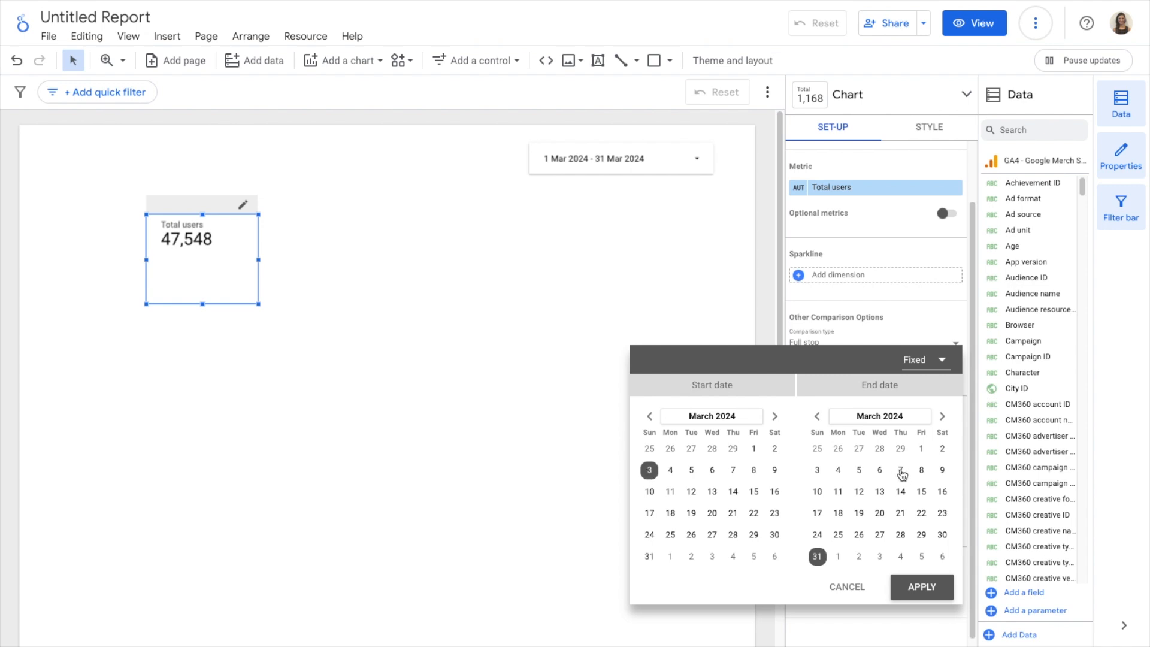
left_click(901, 471)
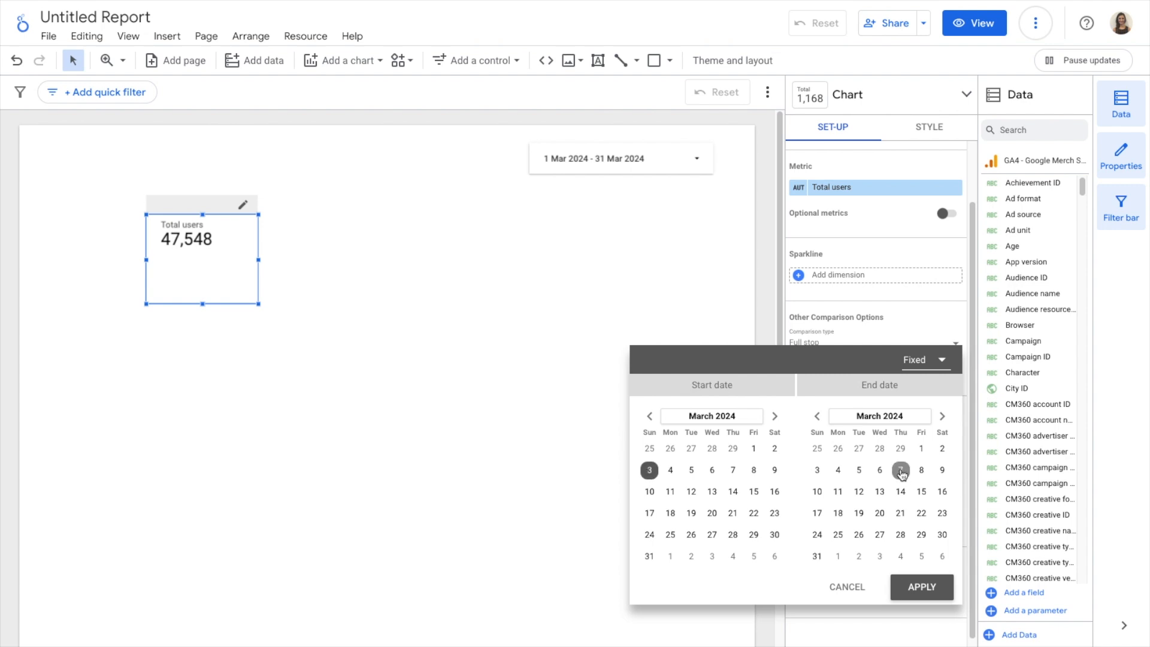
left_click(846, 587)
left_click(800, 437)
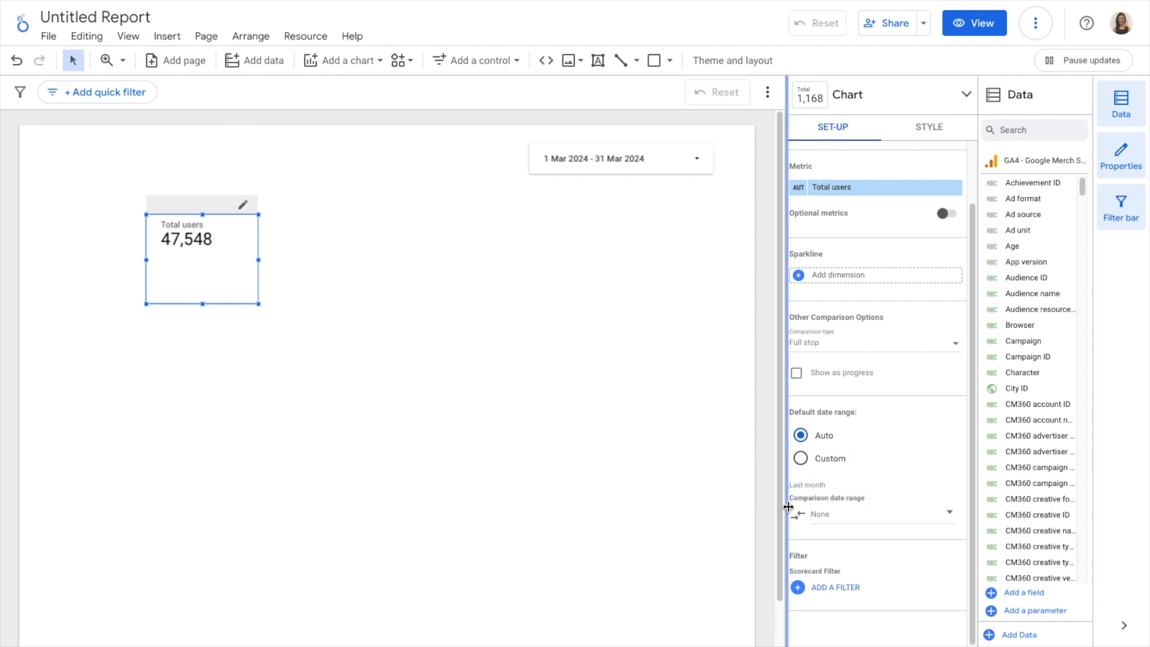
Set the scorecard's comparison date range to Previous period
left_click(857, 515)
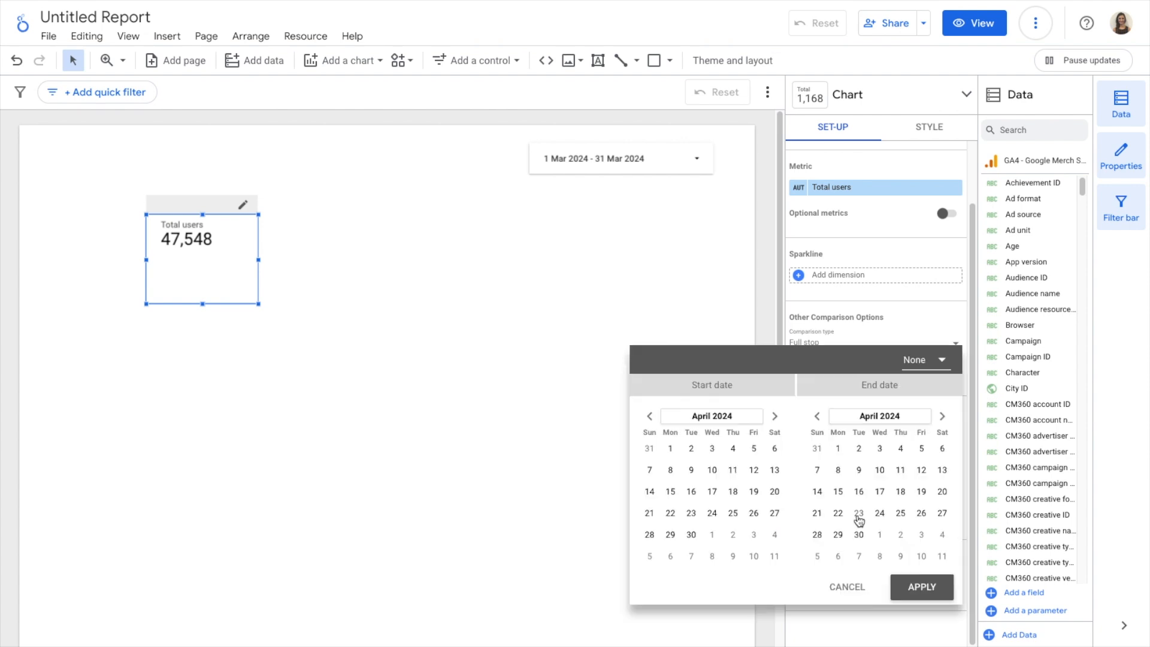
left_click(941, 367)
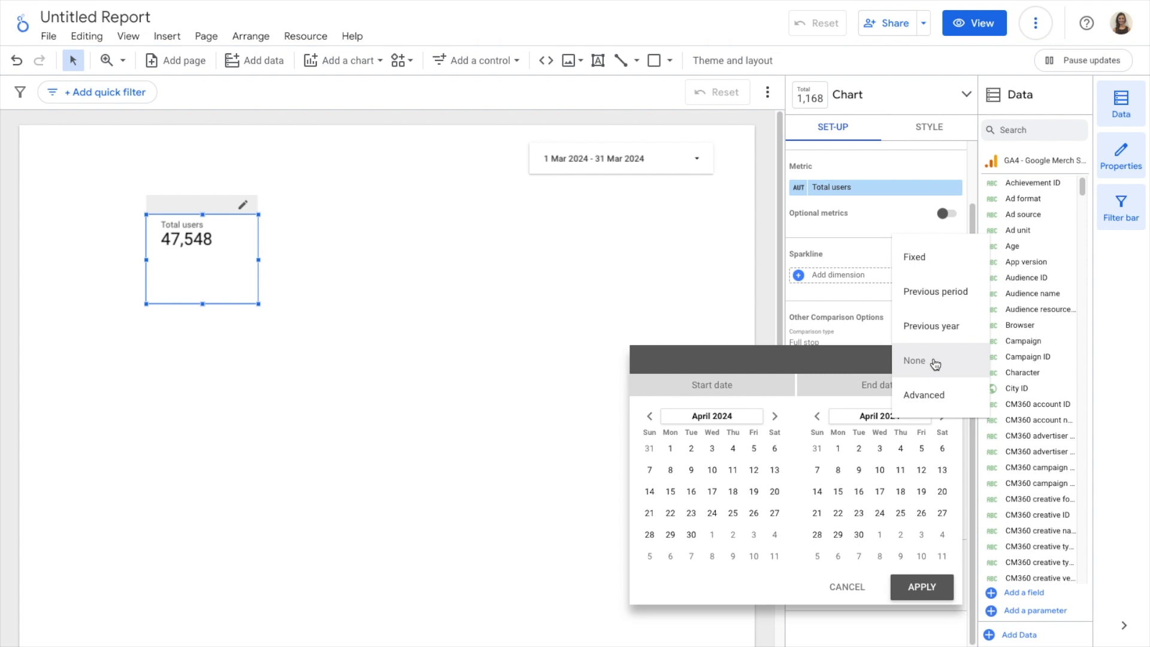
left_click(945, 296)
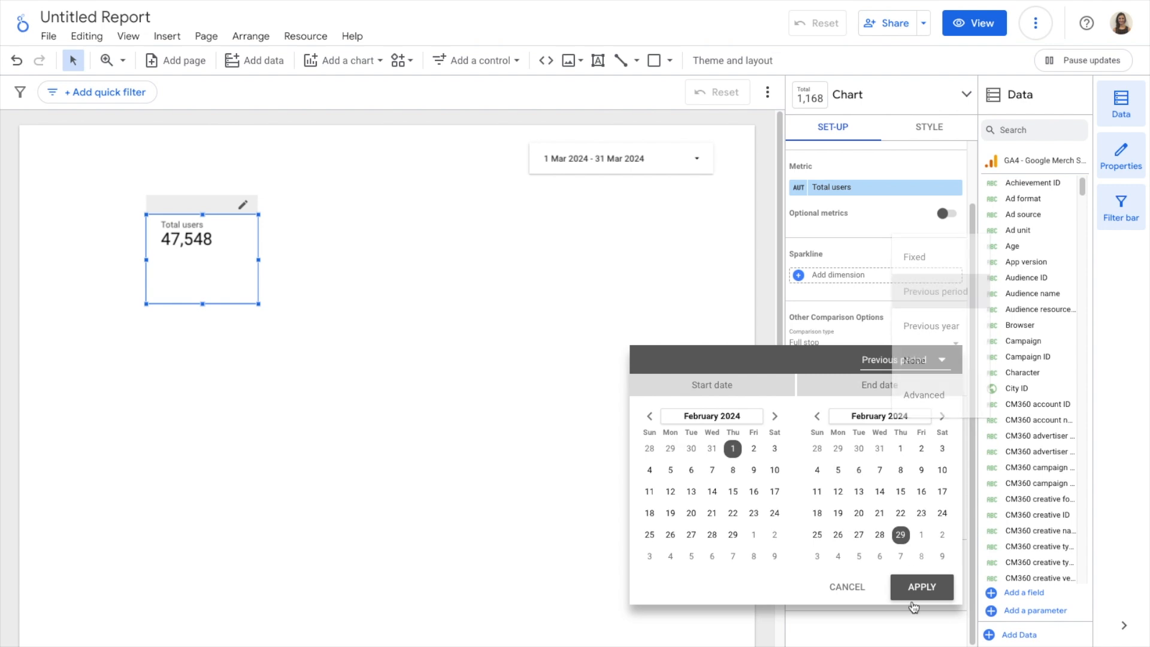
left_click(932, 585)
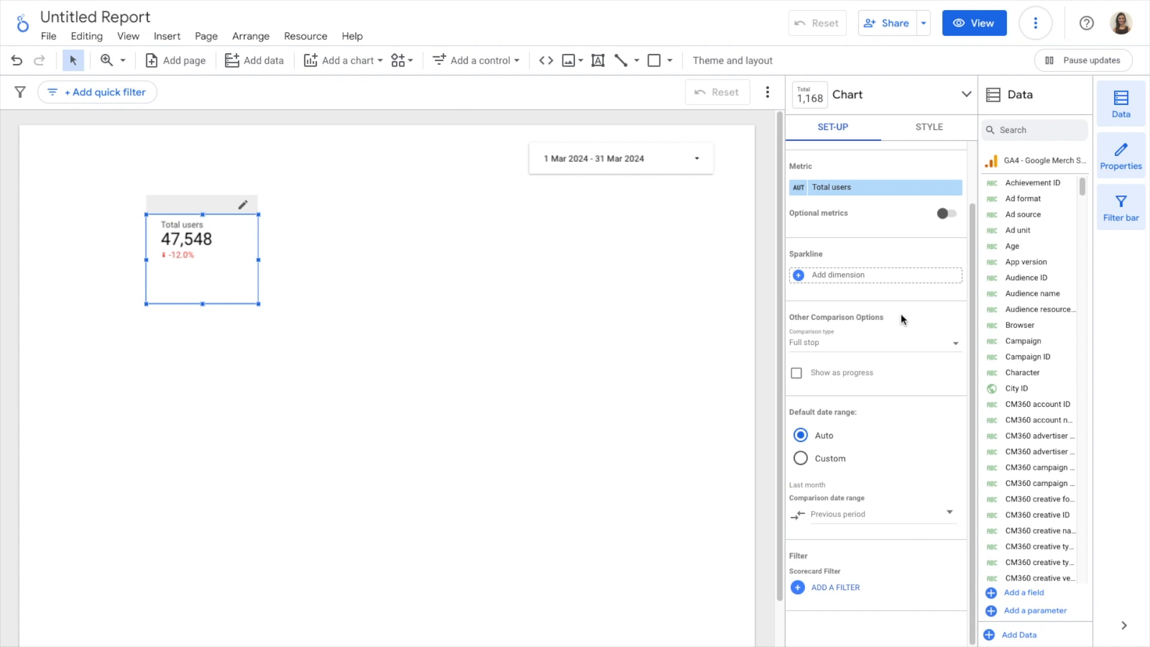
Add a sparkline to the scorecard using the Date dimension
scroll(894, 299, "up", 1)
scroll(829, 286, "up", 1)
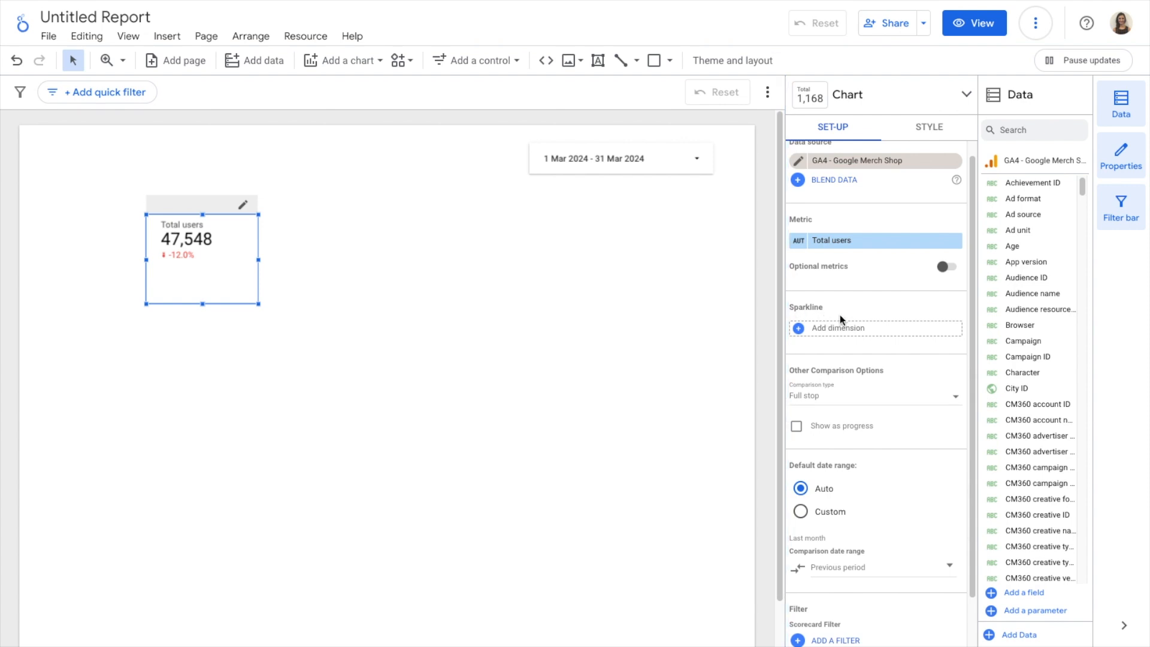
left_click(868, 333)
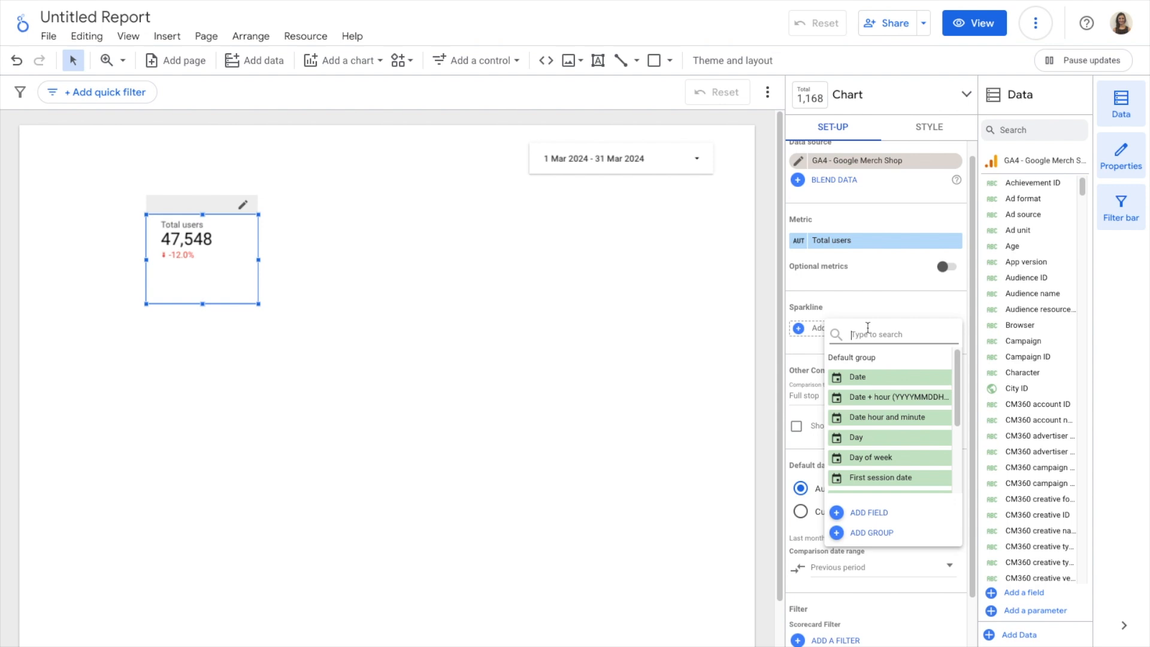
scroll(865, 428, "down", 1)
scroll(865, 428, "down", 4)
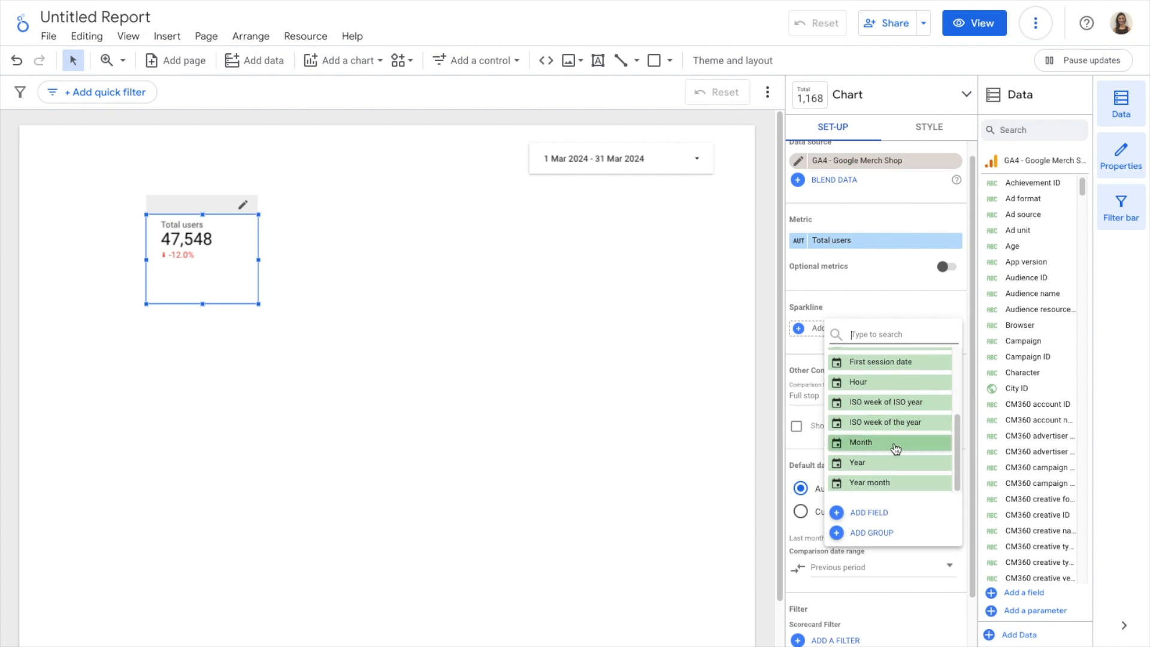
scroll(890, 480, "up", 5)
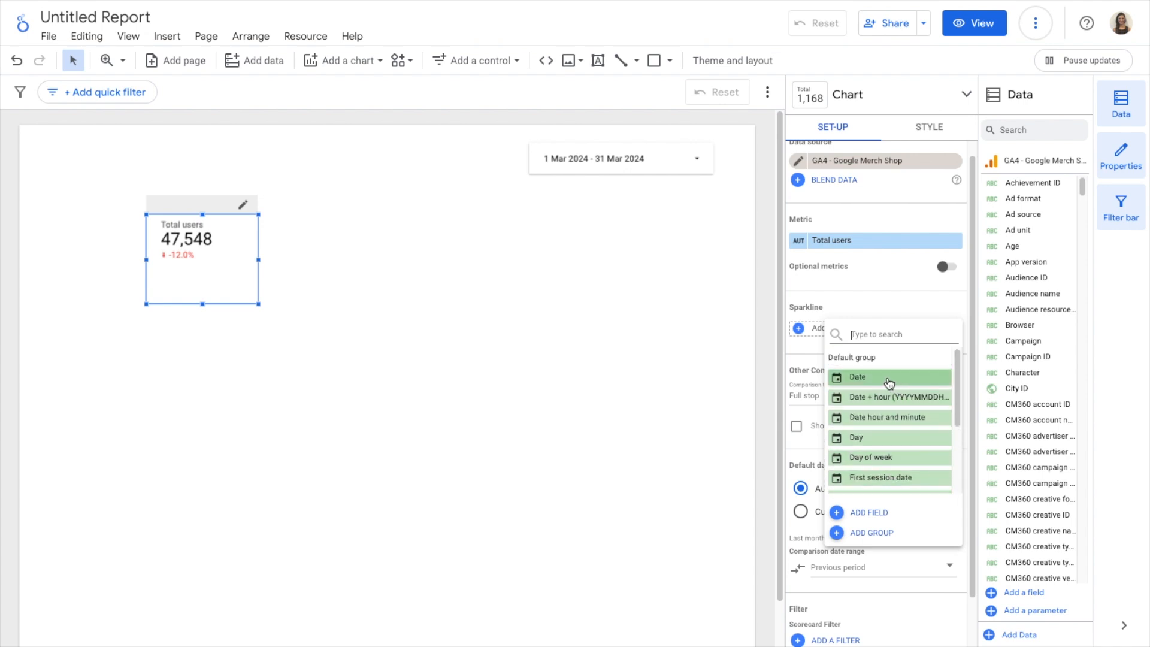
left_click(891, 384)
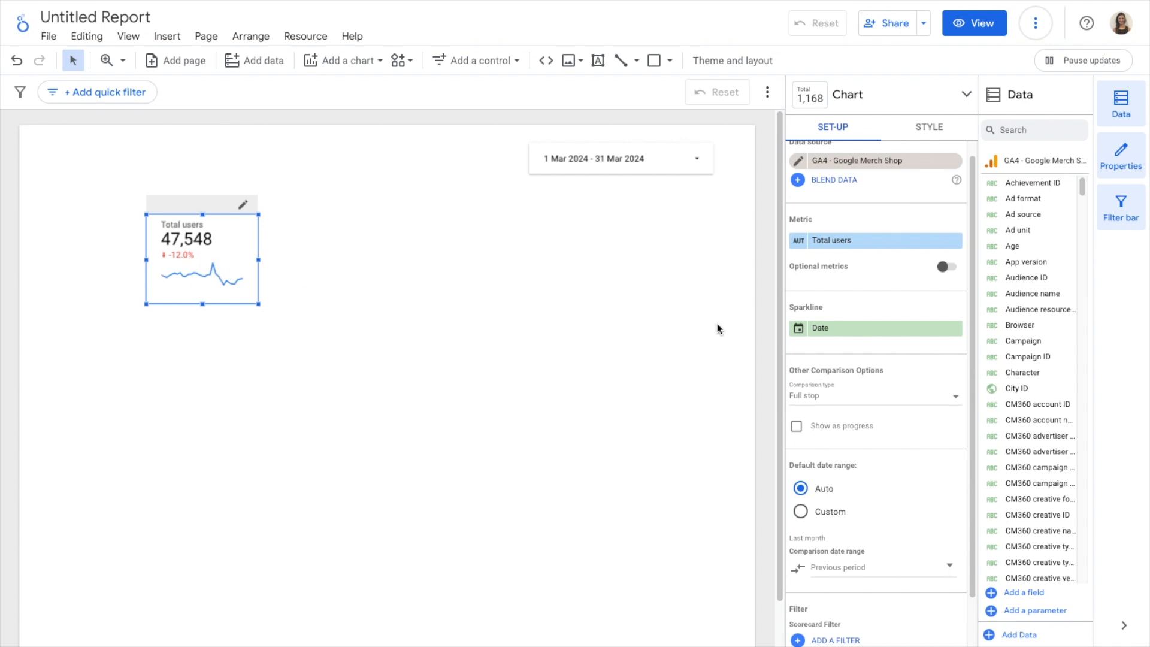
Show the Total users scorecard's comparison as progress and make the scorecard slightly taller and wider
scroll(932, 392, "down", 1)
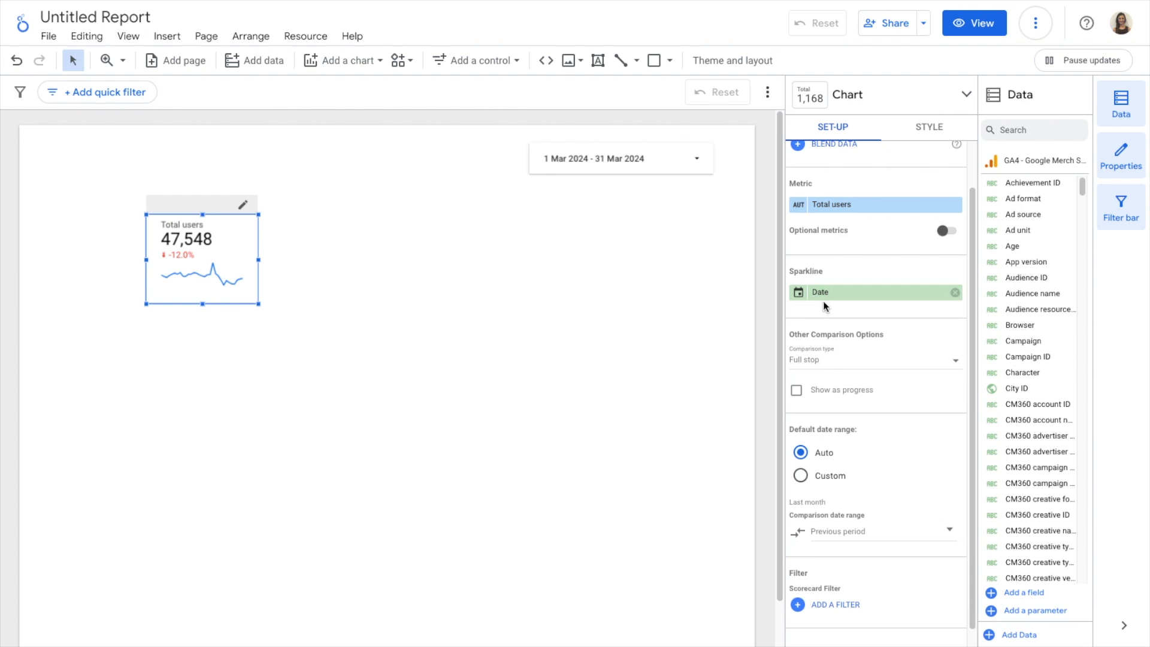
scroll(823, 302, "down", 1)
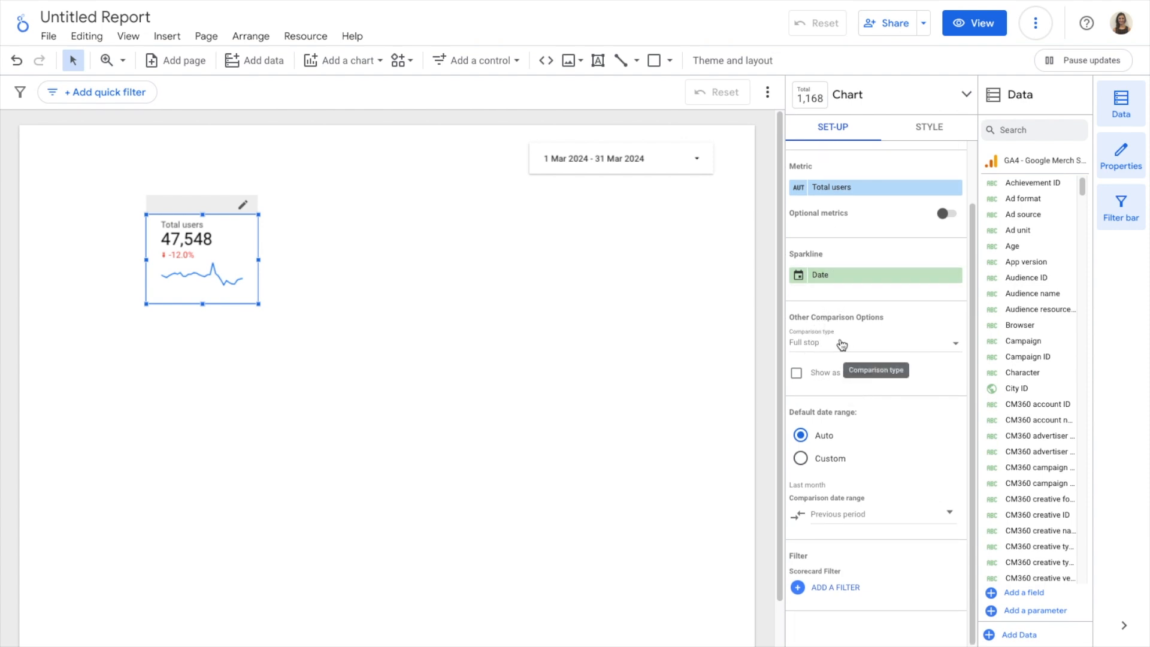
left_click(796, 374)
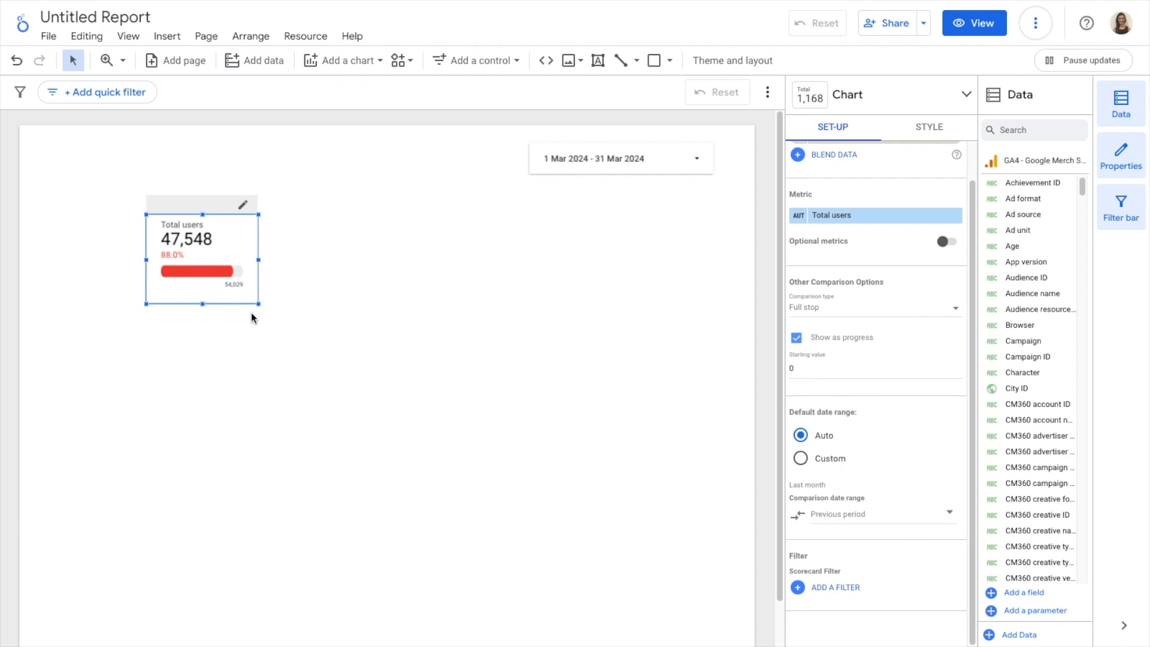
left_click_drag(203, 304, 202, 331)
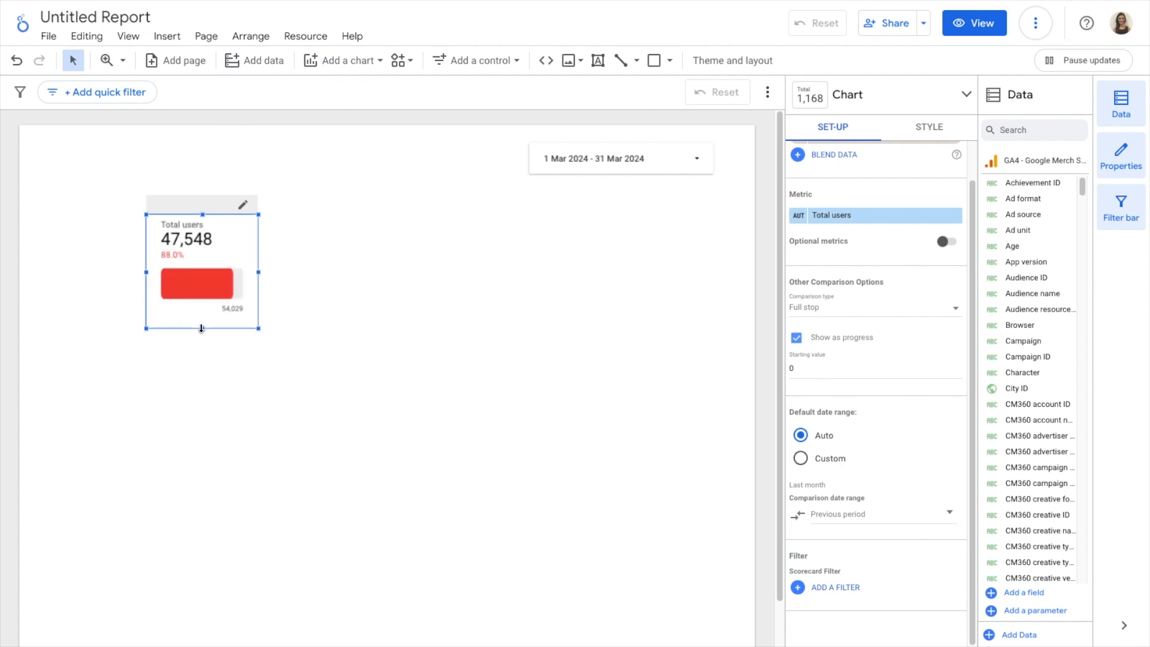
left_click_drag(259, 271, 282, 273)
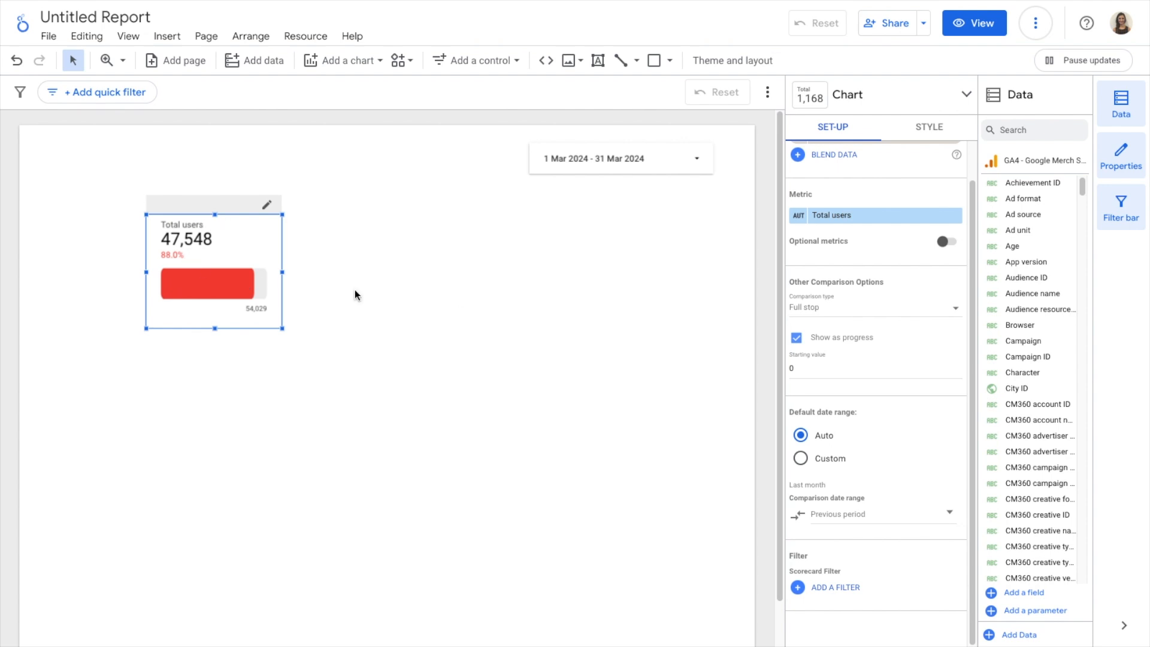
Set the scorecard's comparison type to Value with a target value of 45000
left_click(885, 308)
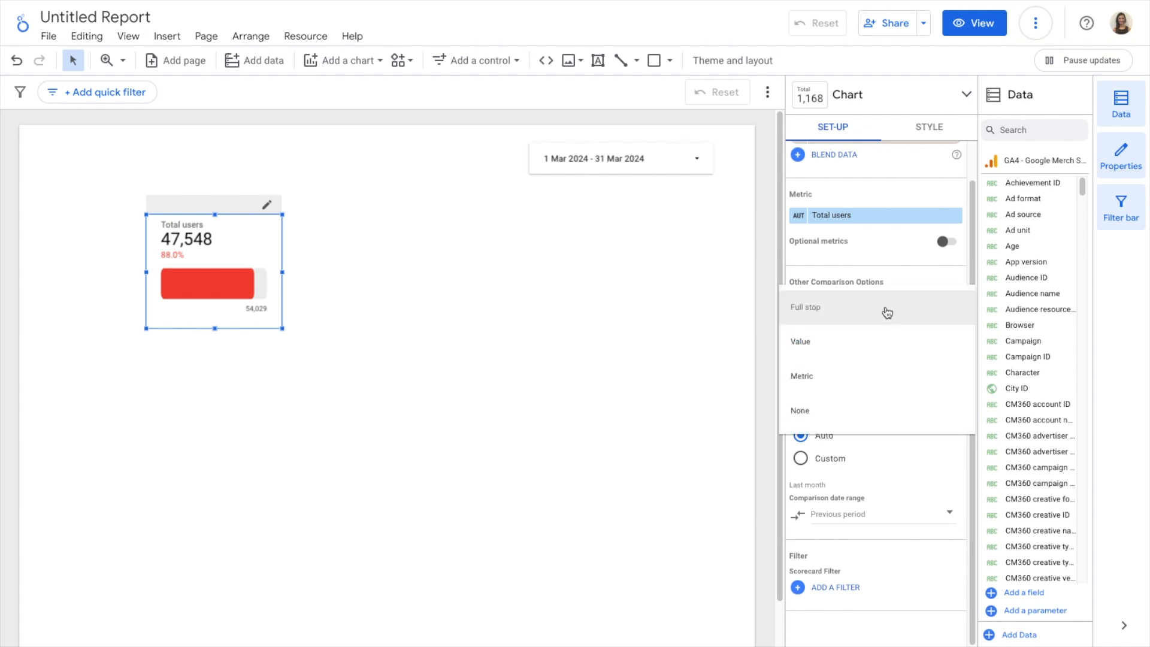
left_click(865, 344)
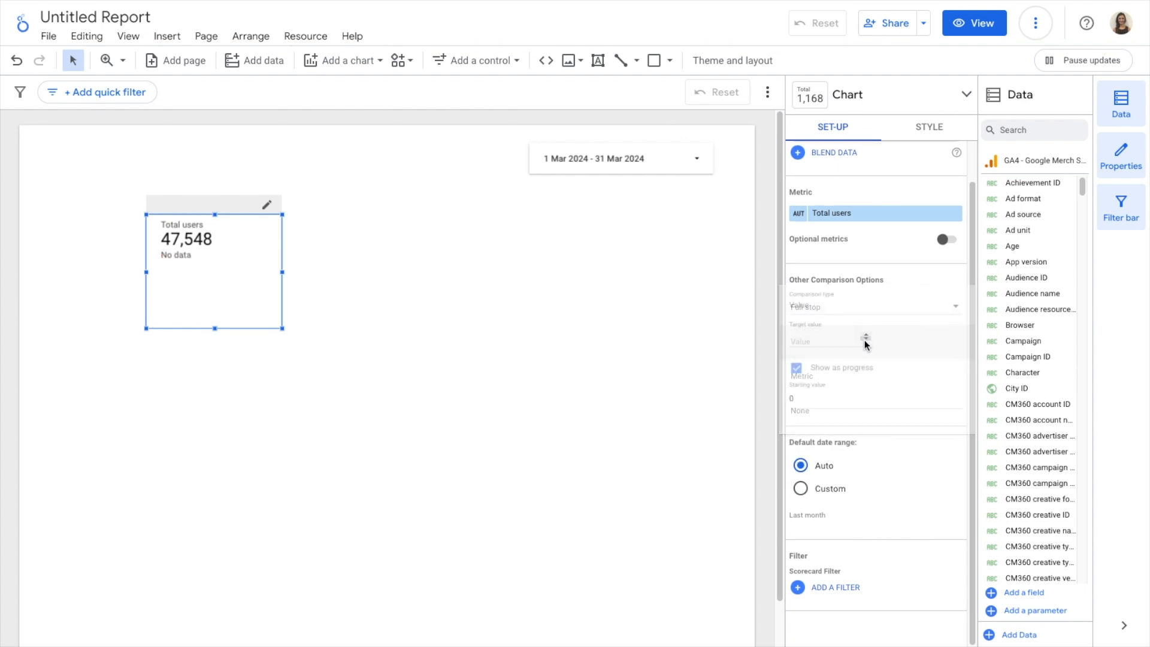
left_click(811, 336)
type("45000")
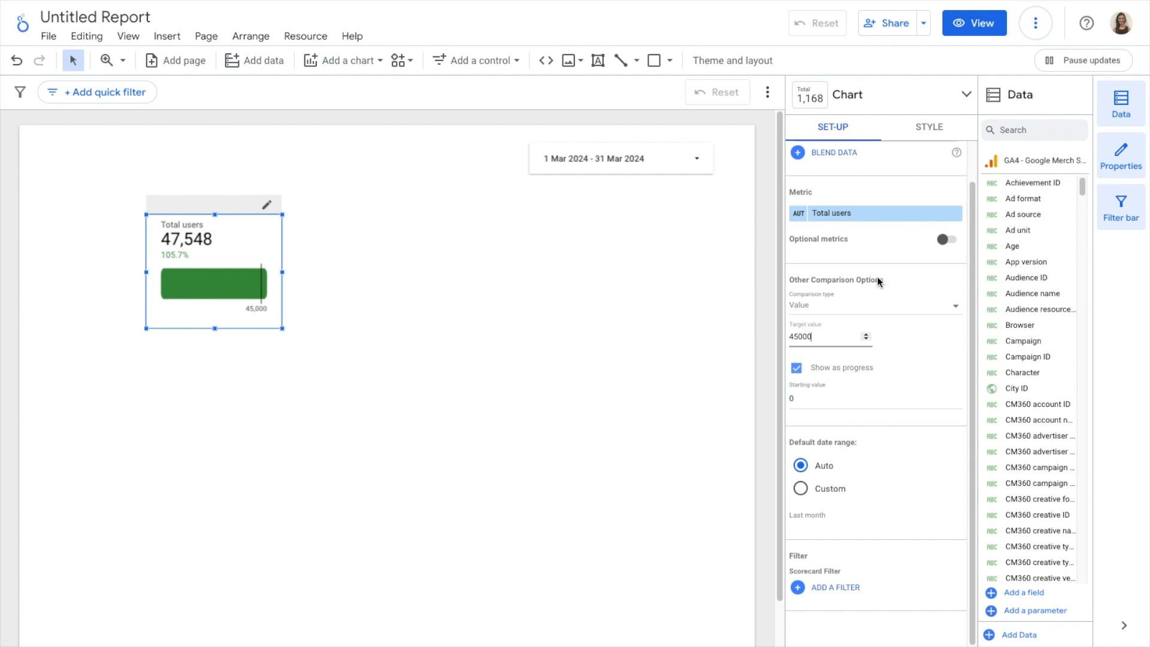
Unhide the scorecard's comparison label and set its text to "of target value"
left_click(923, 133)
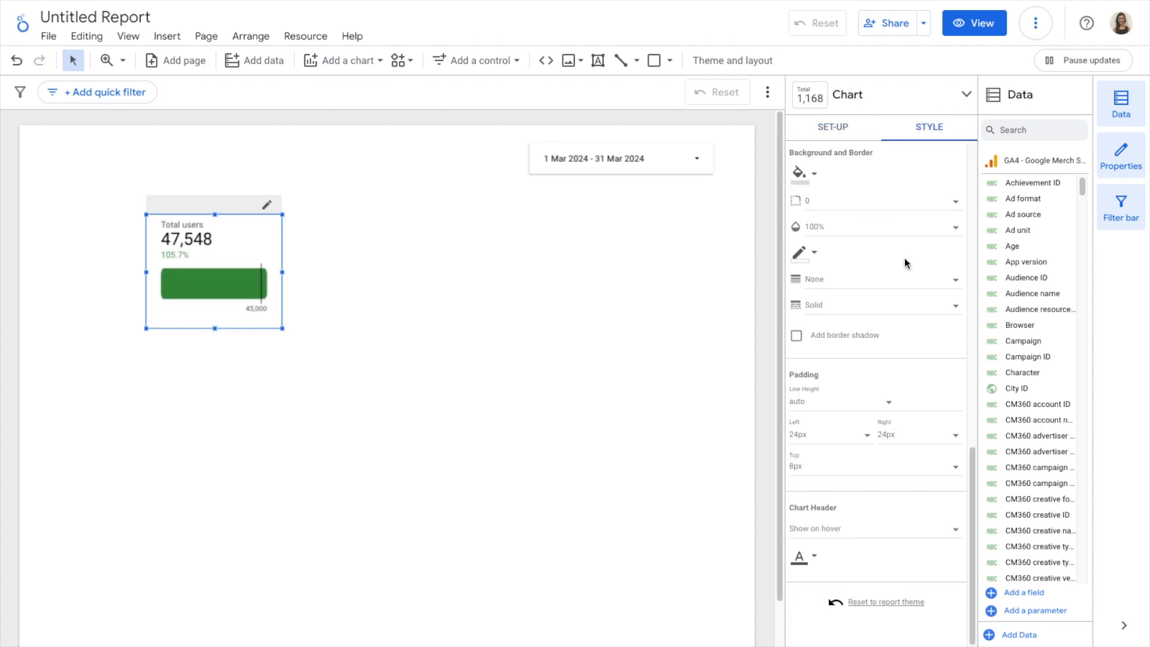
scroll(904, 262, "up", 10)
scroll(904, 262, "down", 1)
scroll(905, 258, "down", 2)
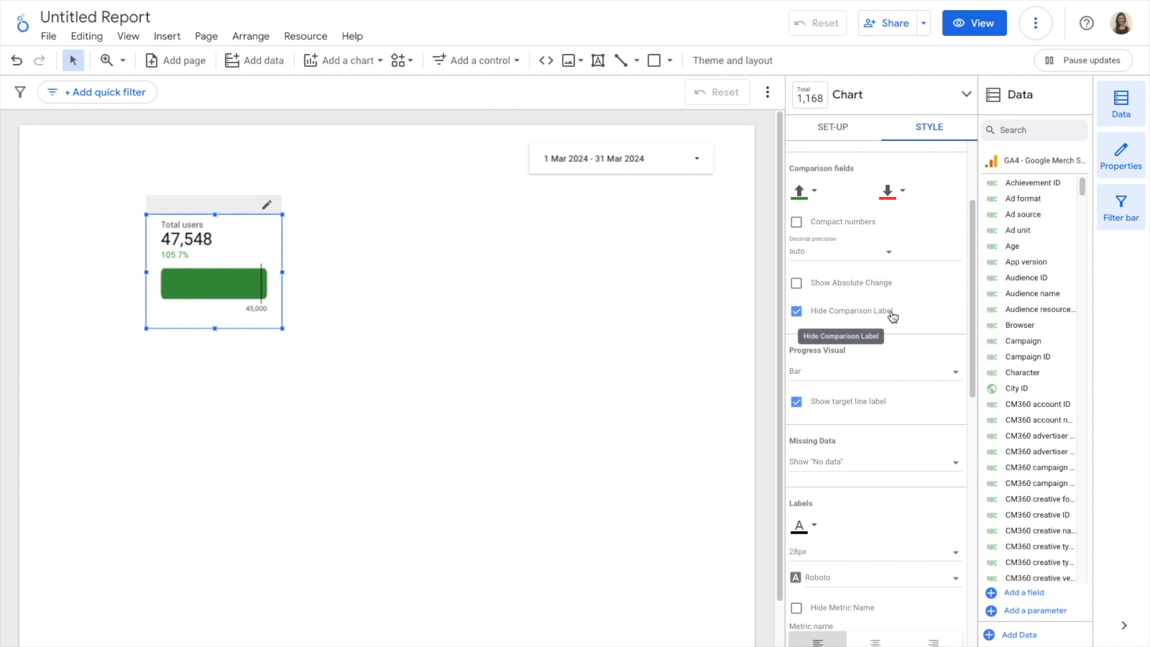
left_click(796, 312)
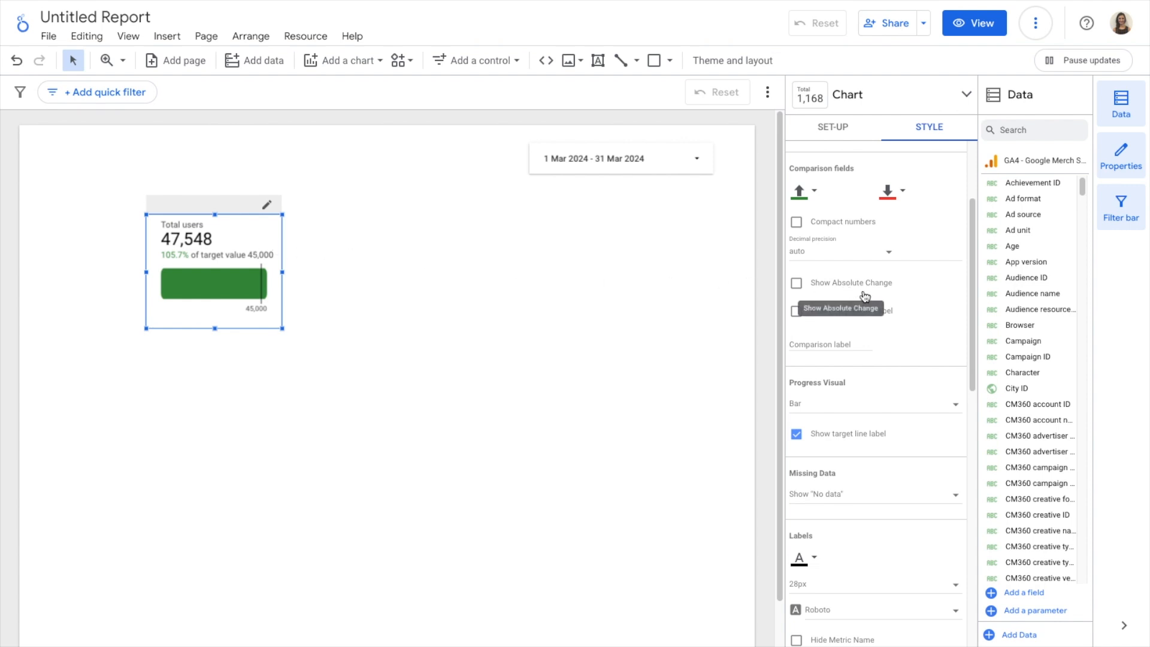
left_click(828, 344)
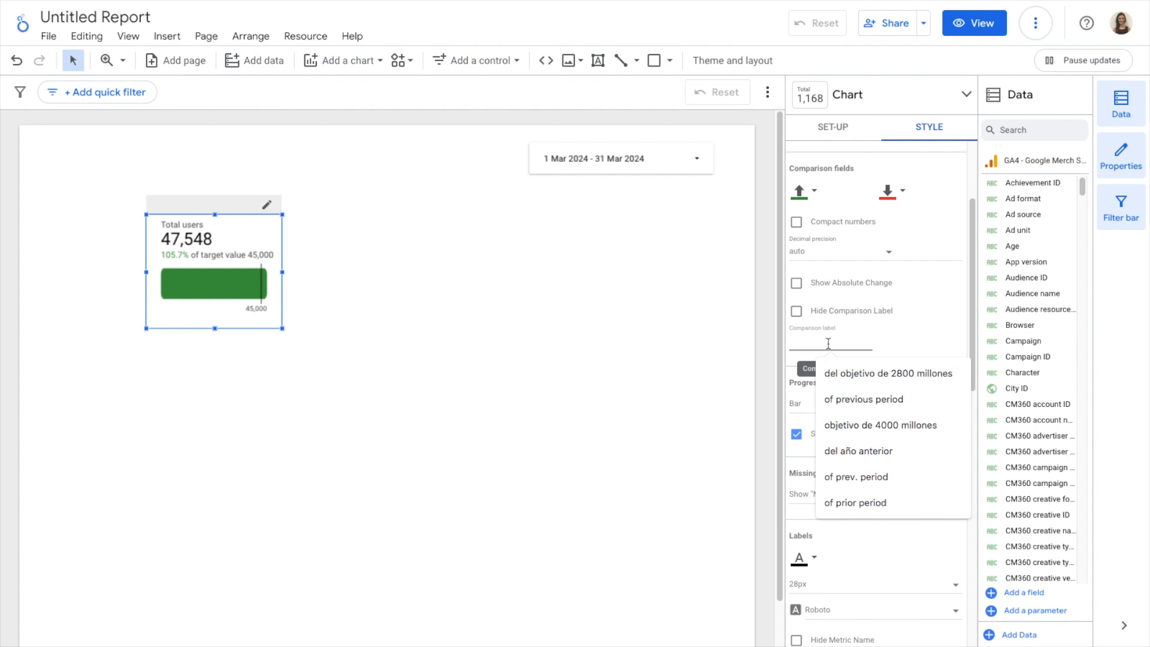
type("of target value")
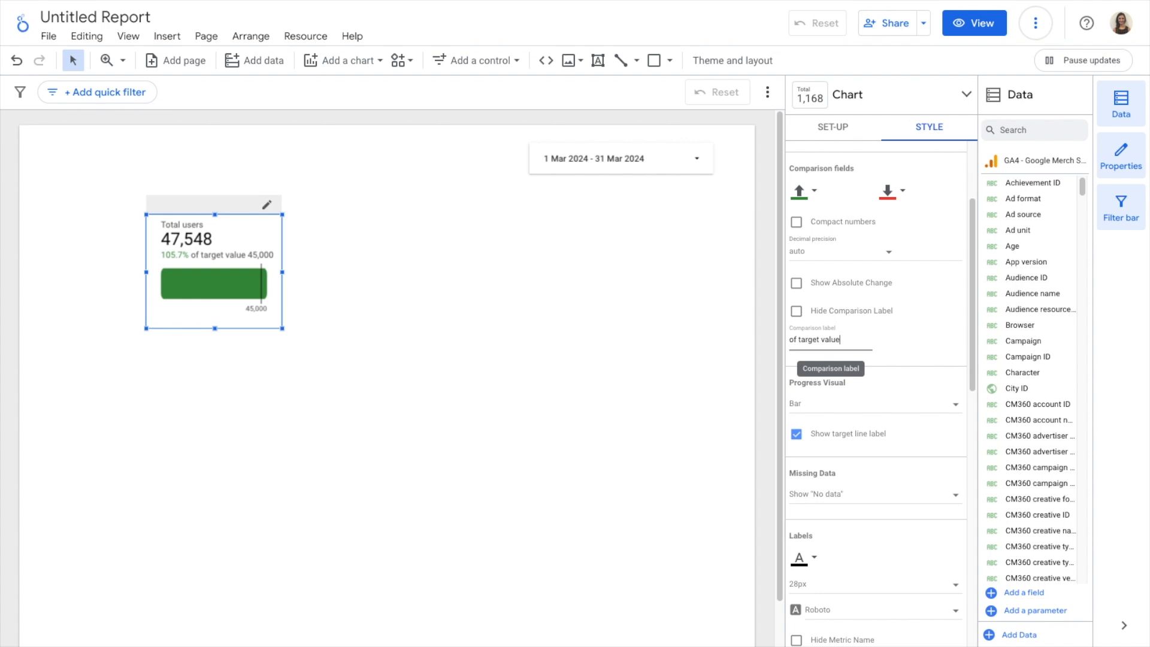
left_click(931, 345)
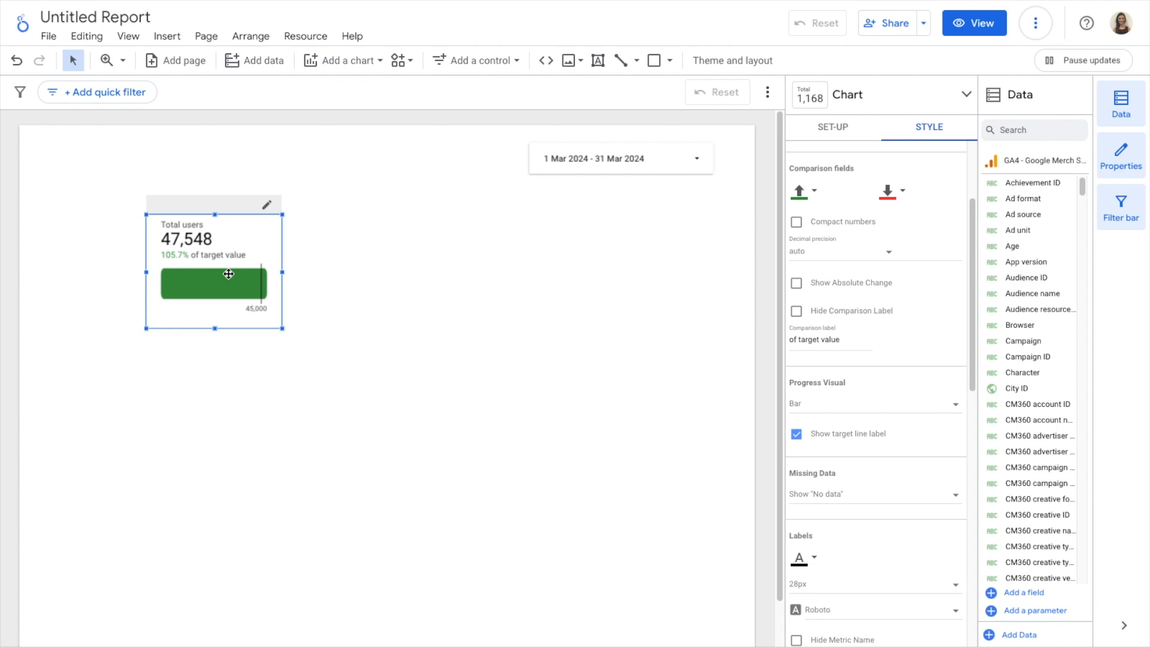
Try the Metric comparison type, view the available target metrics, and return the comparison type to Value
scroll(883, 297, "up", 3)
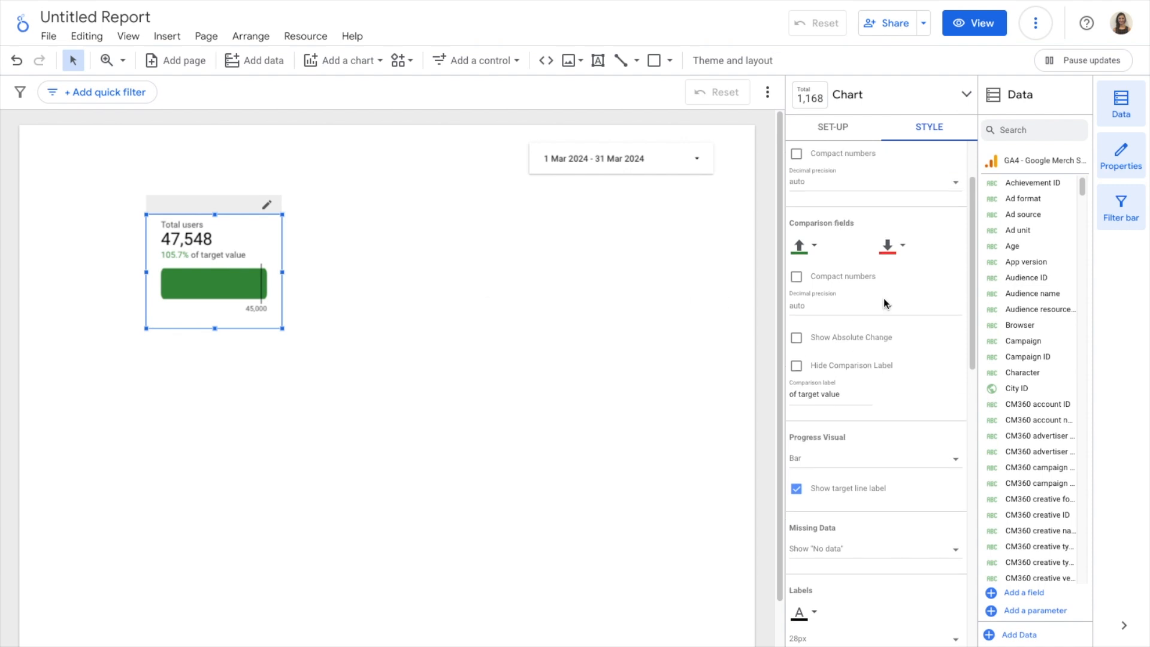
left_click(824, 131)
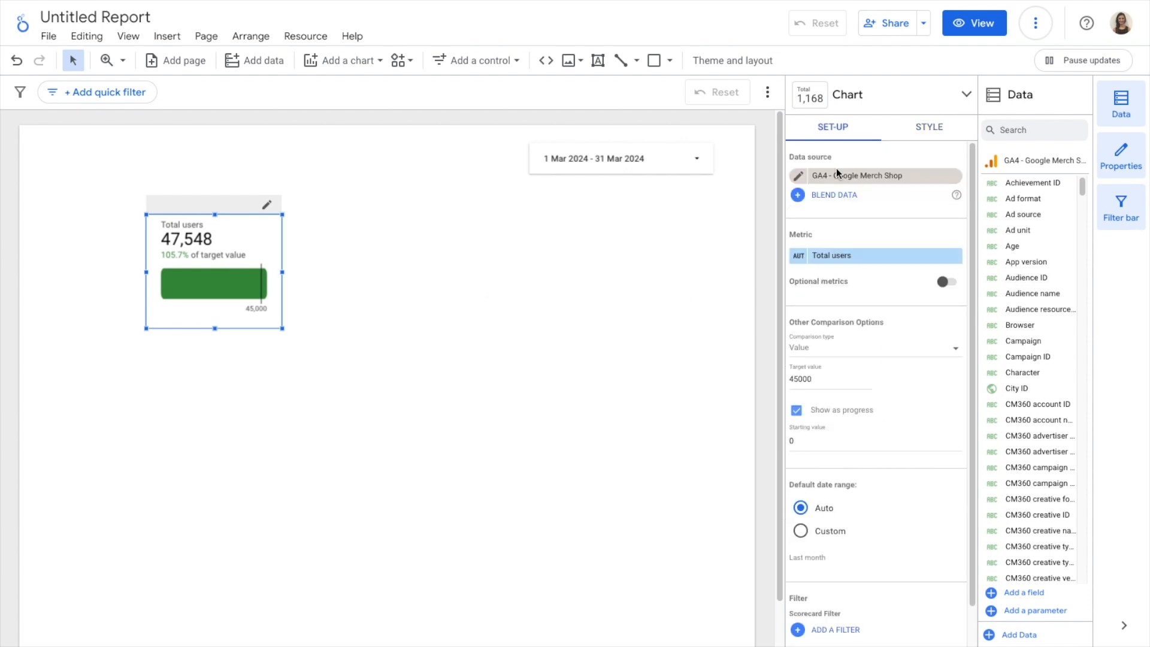
scroll(862, 284, "down", 1)
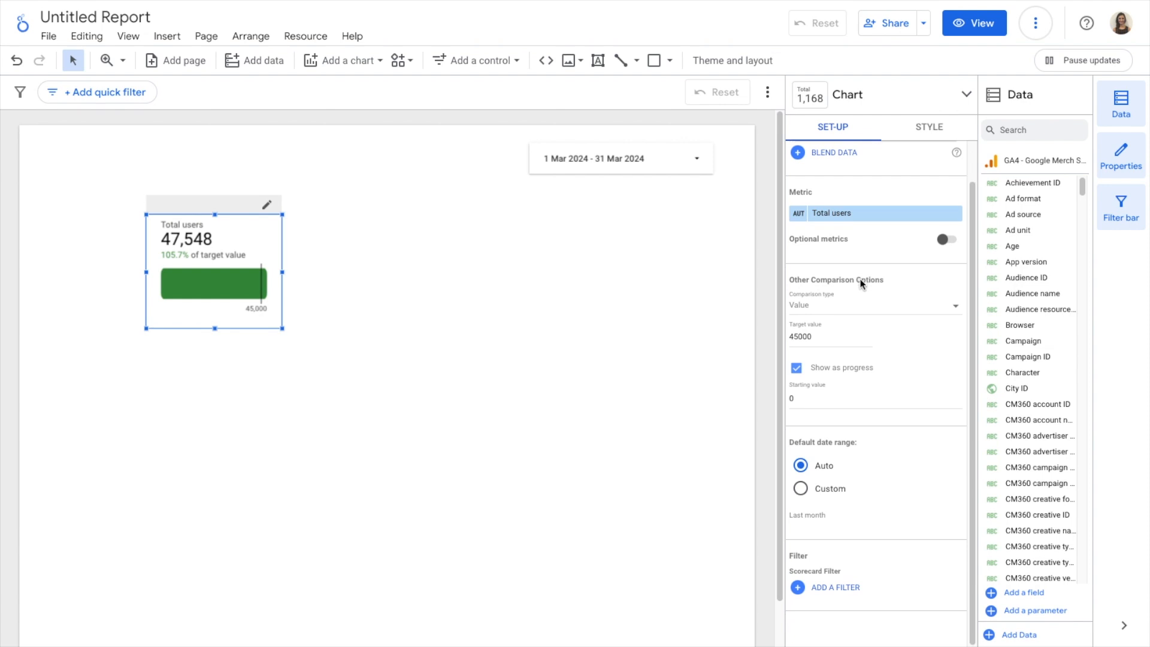
left_click(847, 312)
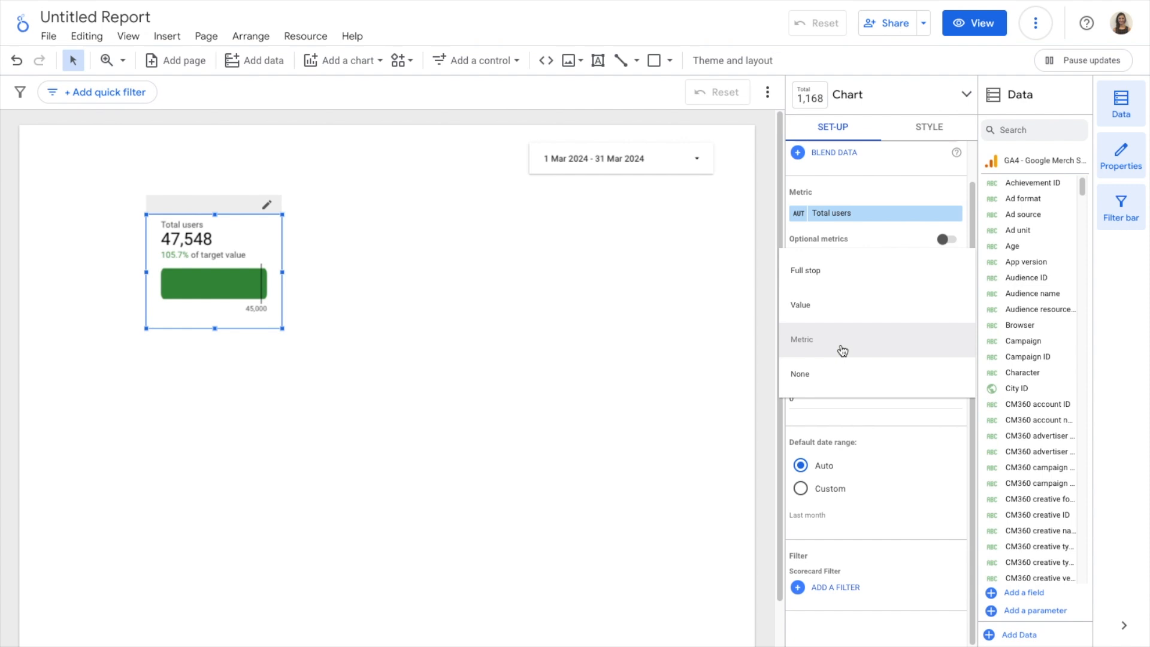
left_click(841, 348)
left_click(869, 345)
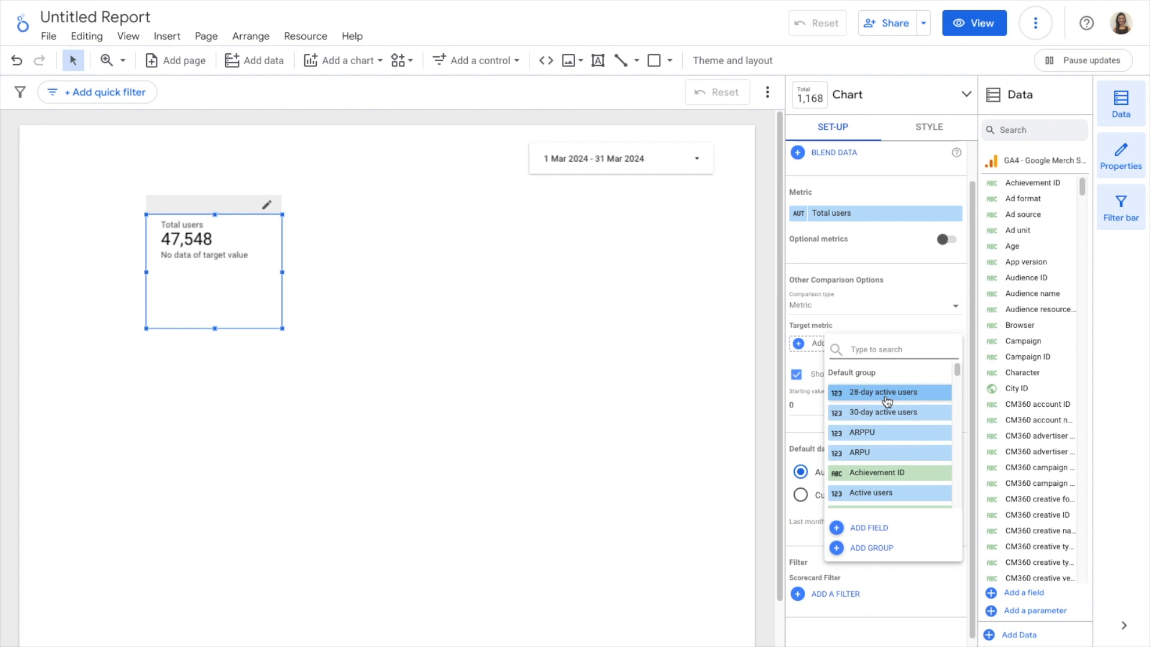
left_click(872, 317)
left_click(874, 305)
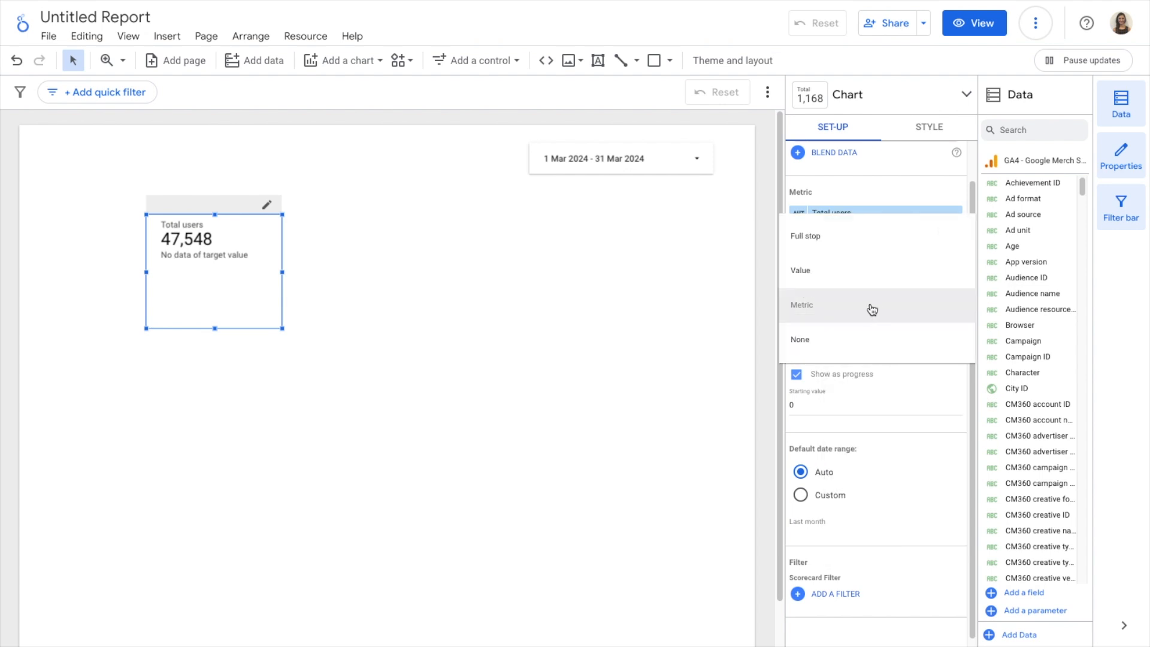
left_click(854, 269)
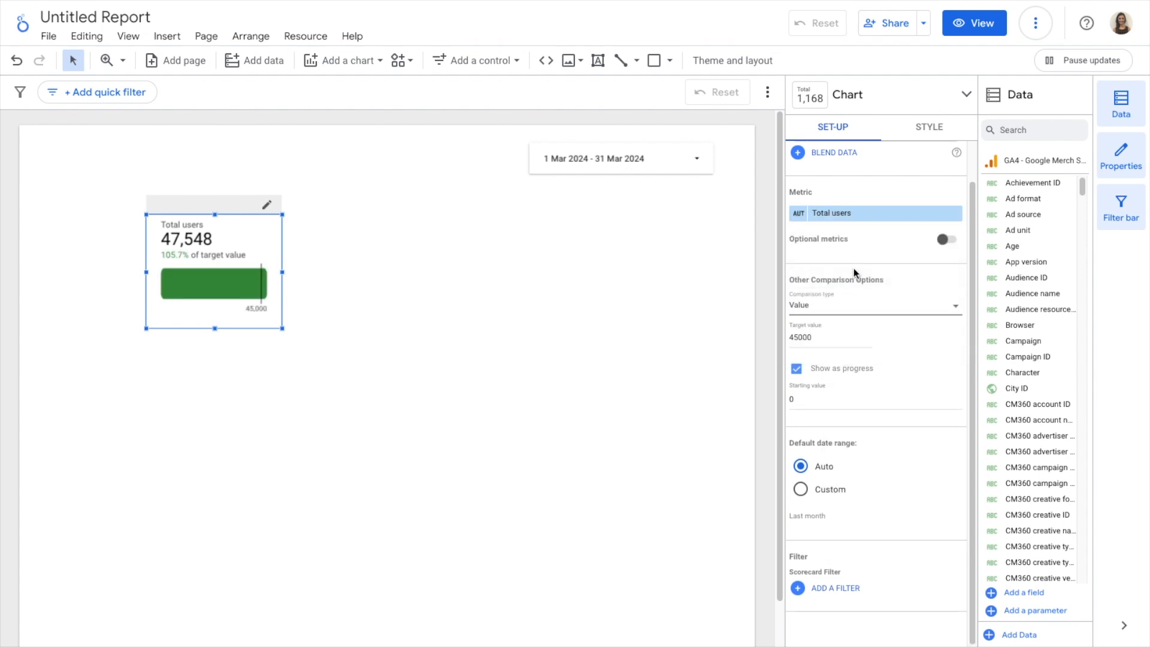
Try compact numbers on the scorecard's primary metric and switch them off again
left_click(925, 126)
scroll(869, 360, "up", 10)
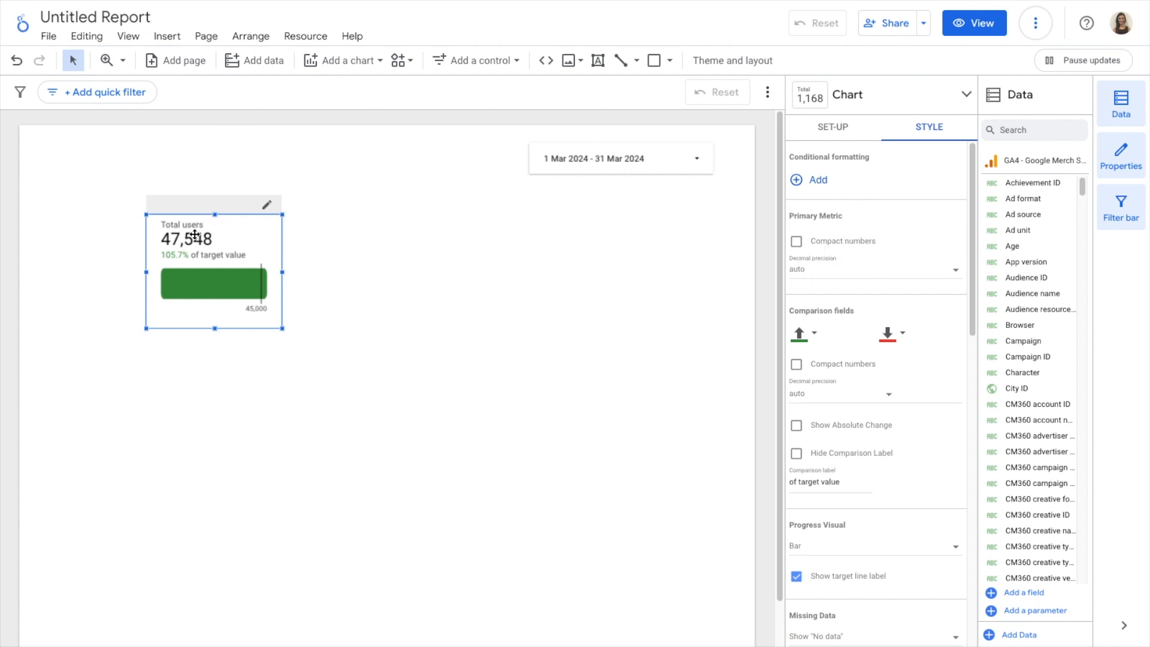
left_click(796, 242)
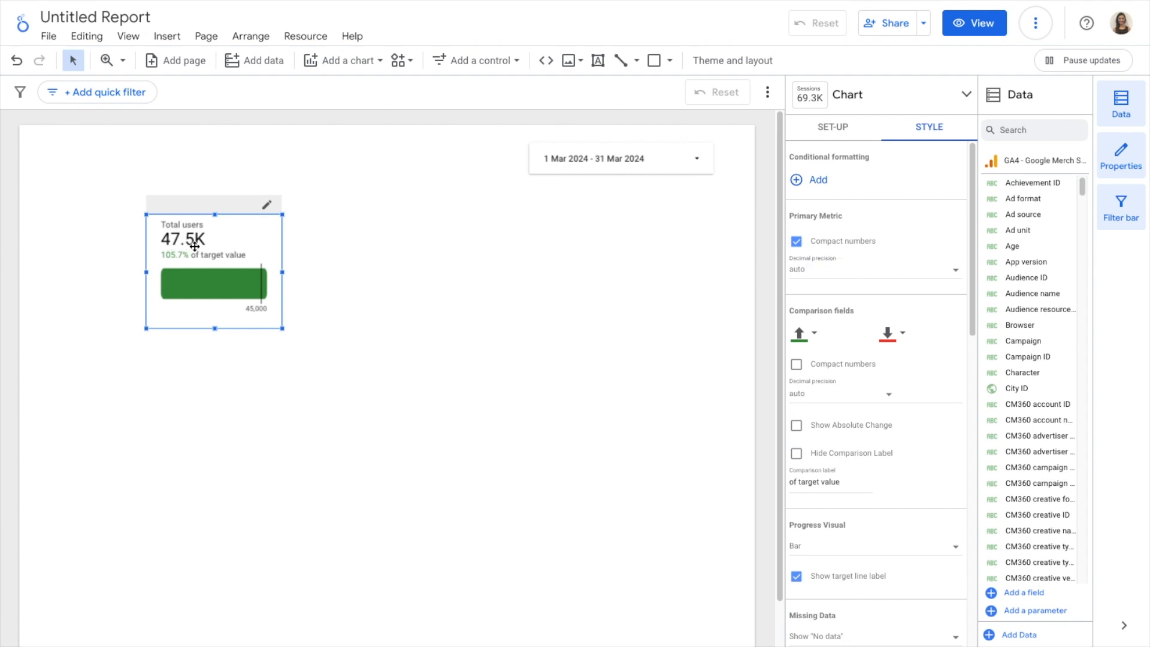
left_click(796, 242)
Set the scorecard's missing data display to Show "0"
scroll(898, 302, "down", 1)
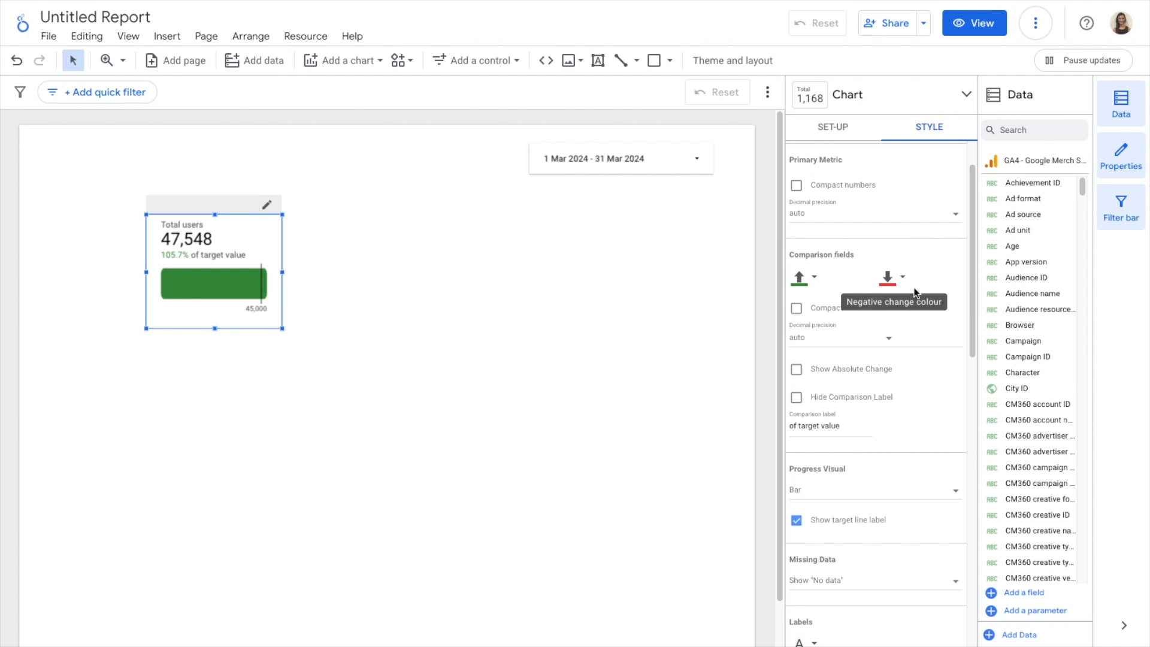
scroll(898, 283, "down", 3)
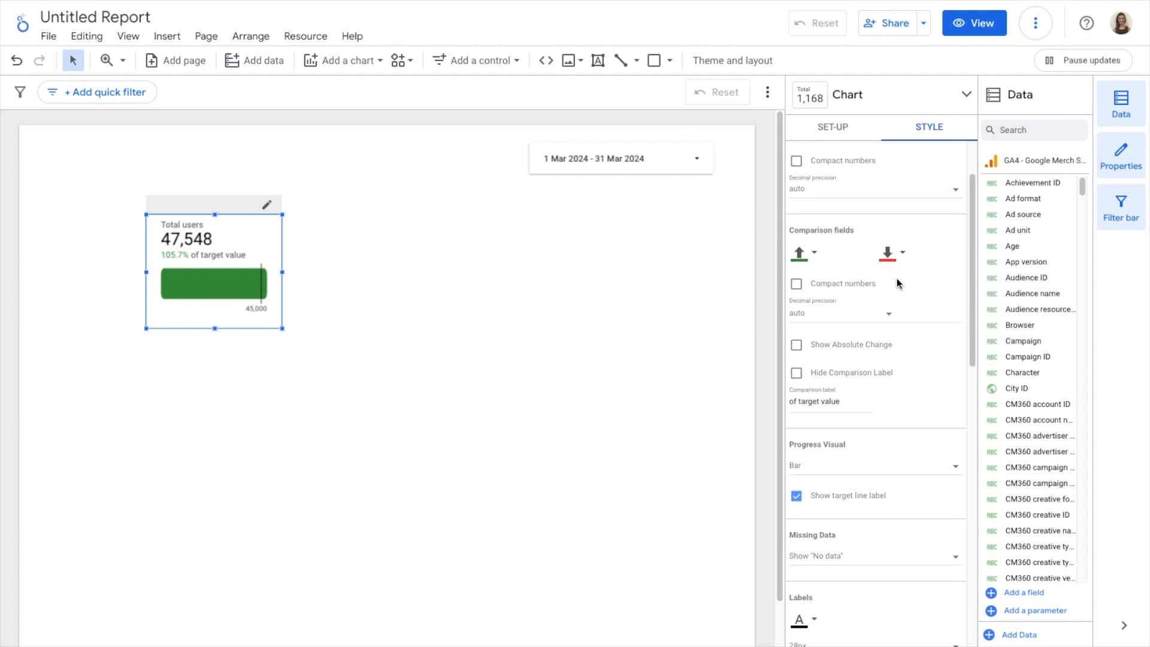
scroll(898, 282, "down", 4)
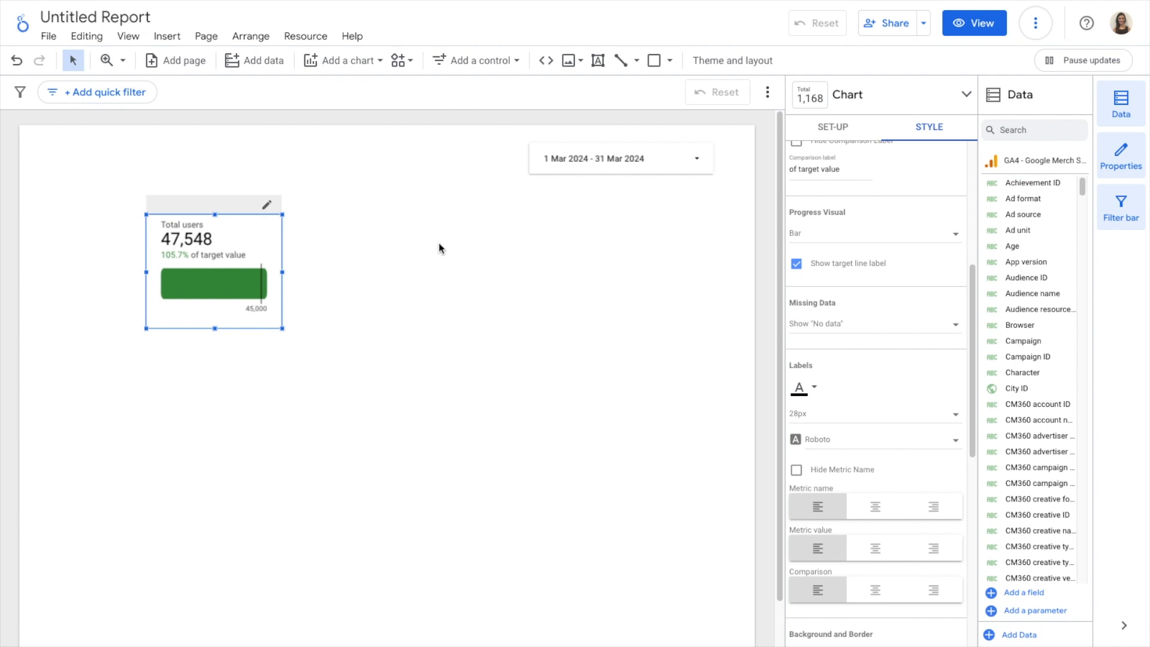
left_click(853, 325)
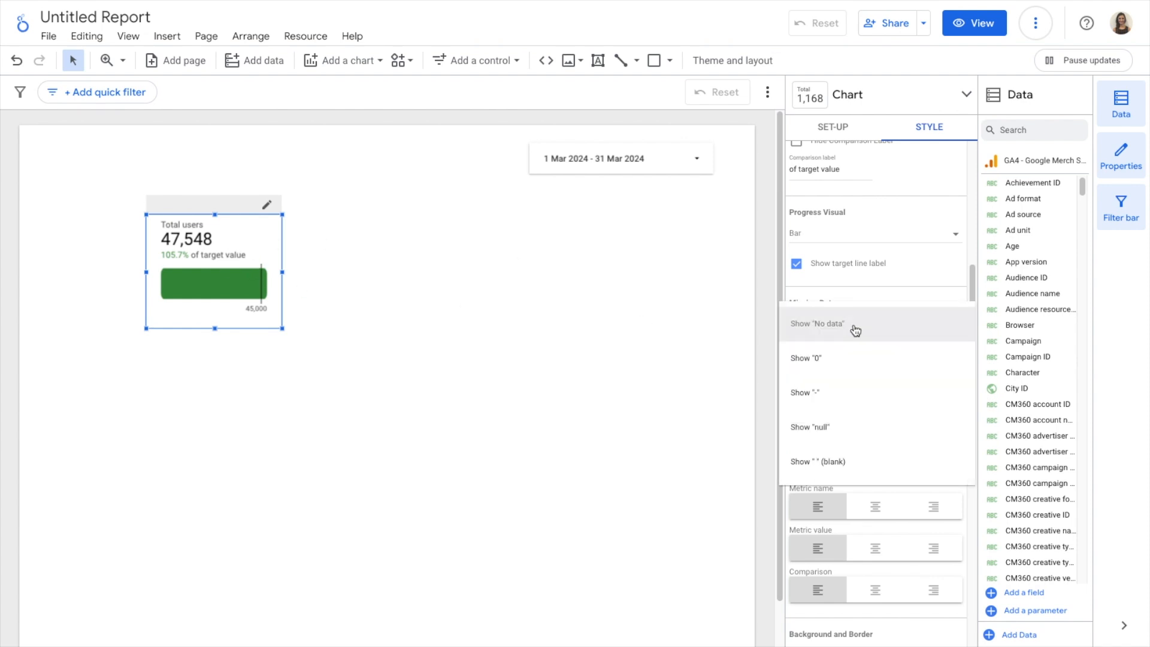
left_click(840, 366)
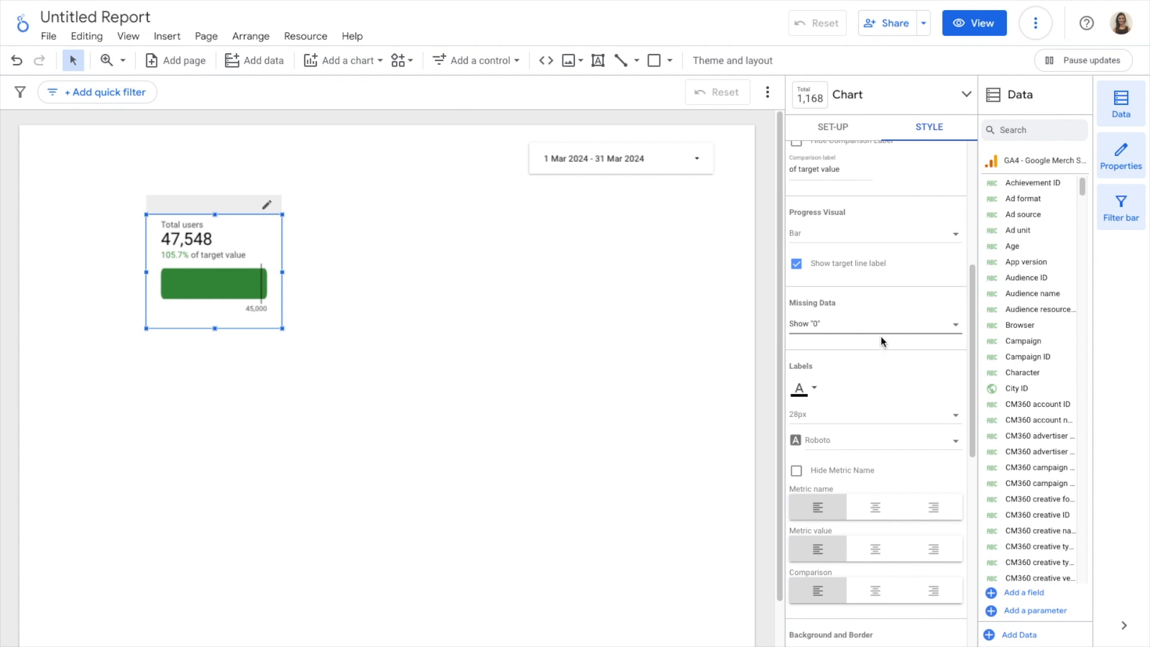
Centre-align the scorecard's metric name, metric value and comparison labels
scroll(883, 335, "down", 1)
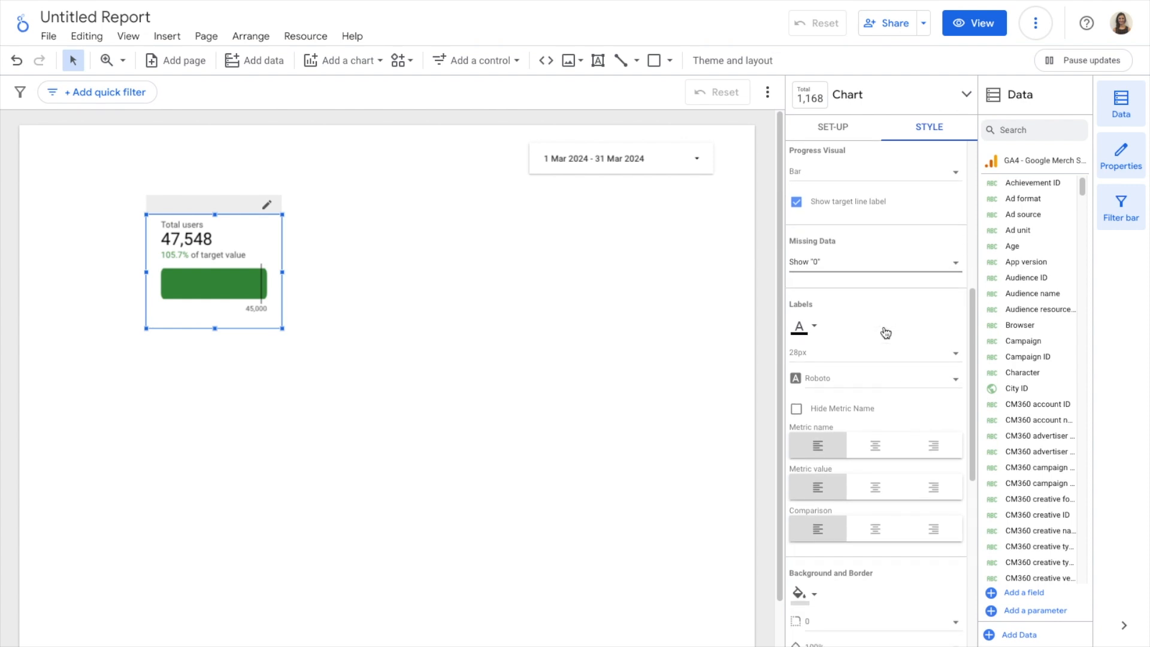
scroll(886, 332, "down", 1)
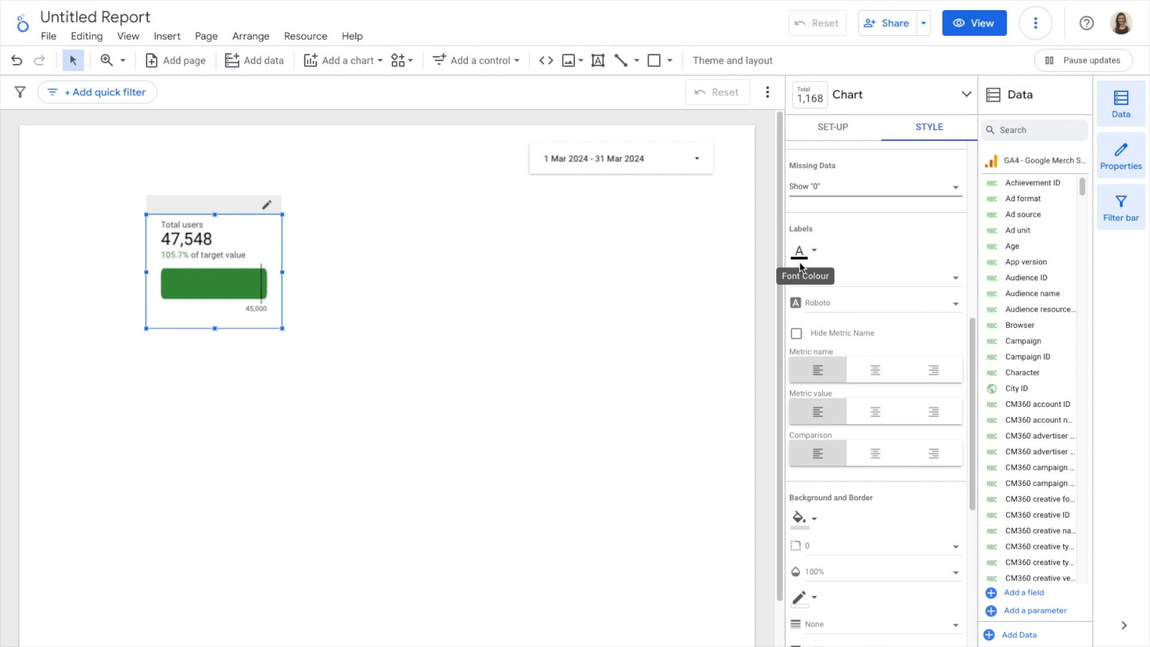
scroll(864, 307, "down", 1)
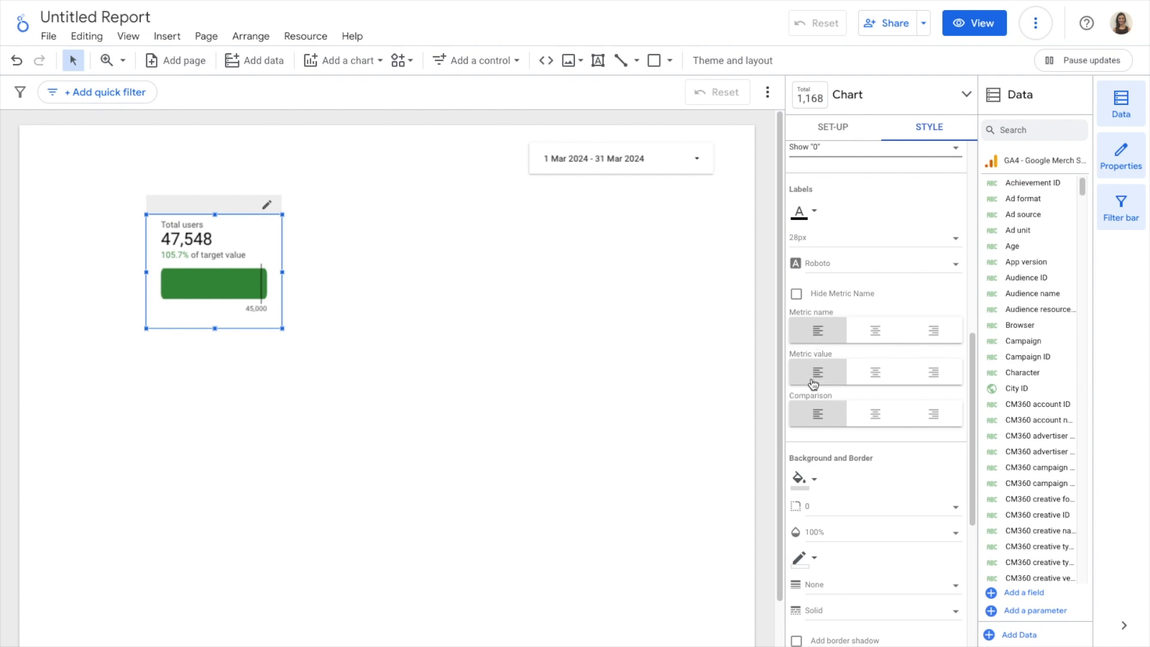
left_click(876, 336)
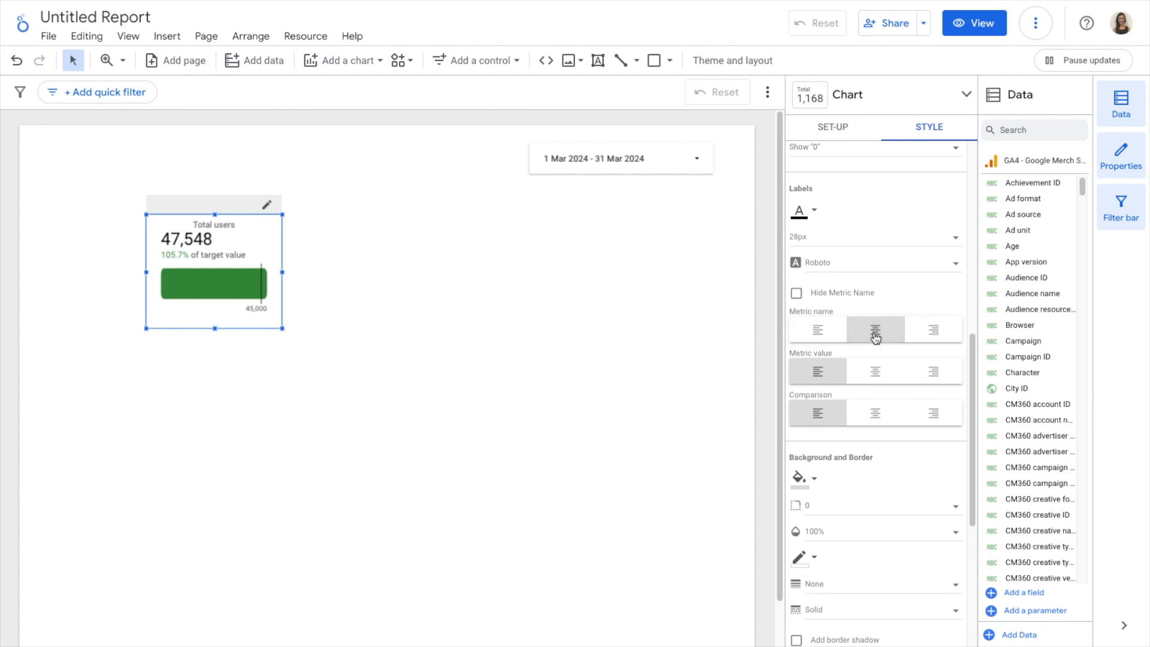
left_click(879, 371)
left_click(876, 413)
Try right alignment for the scorecard's metric name, metric value and comparison
left_click(937, 331)
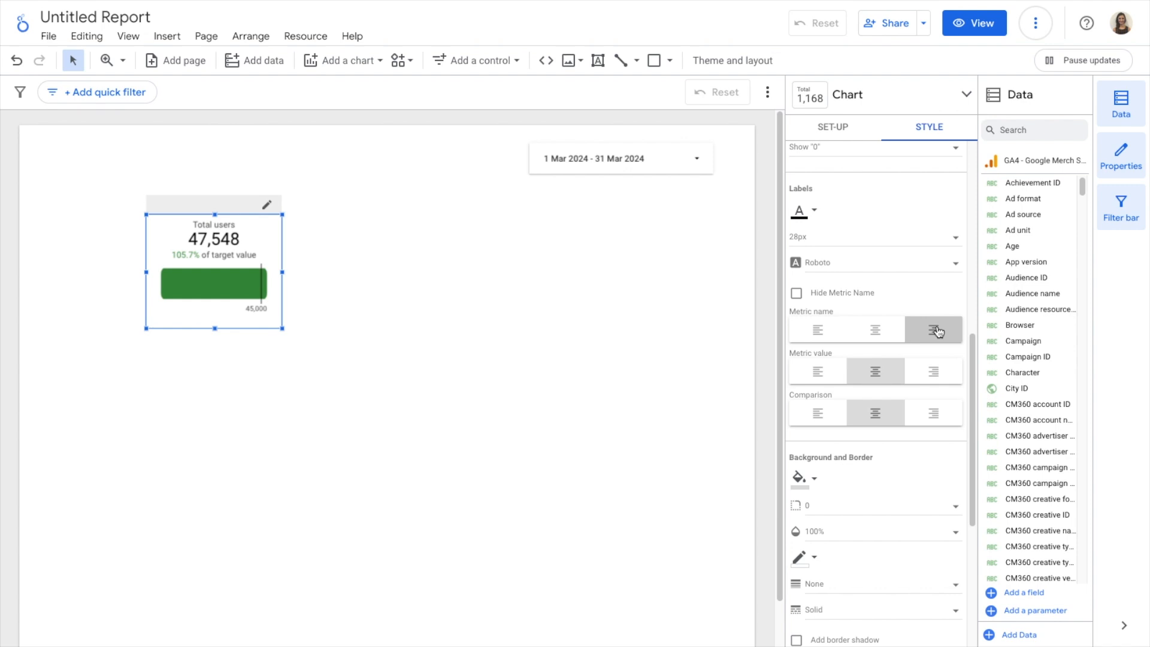
left_click(934, 372)
left_click(935, 413)
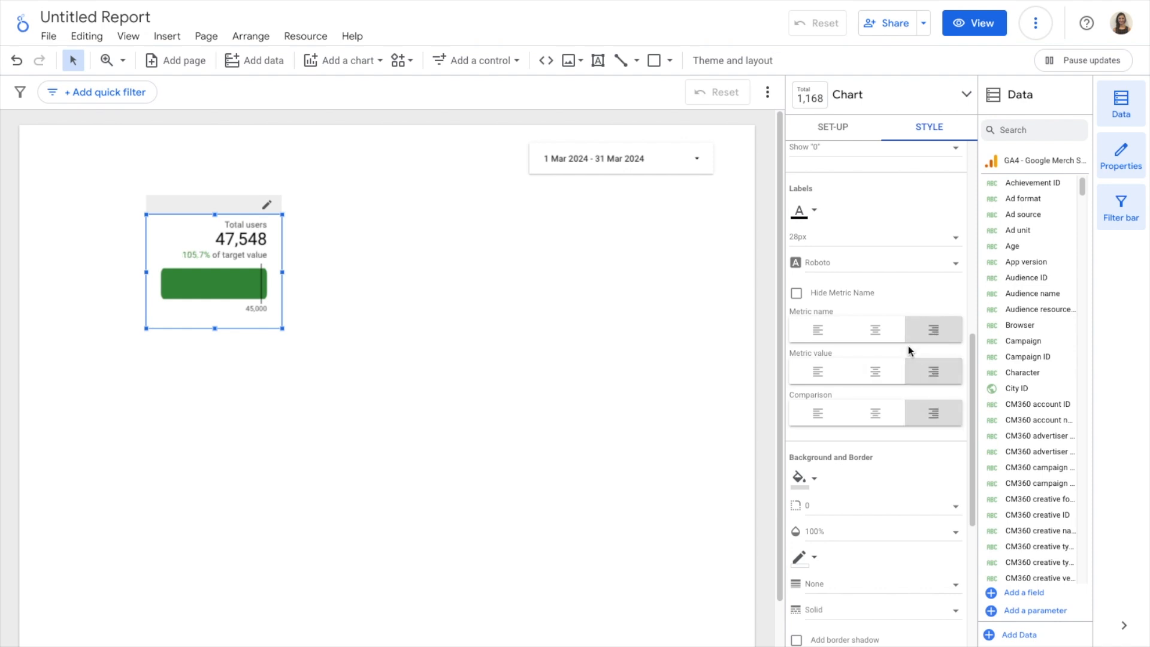
Return the scorecard's metric name, metric value and comparison to centre alignment
left_click(874, 329)
left_click(876, 371)
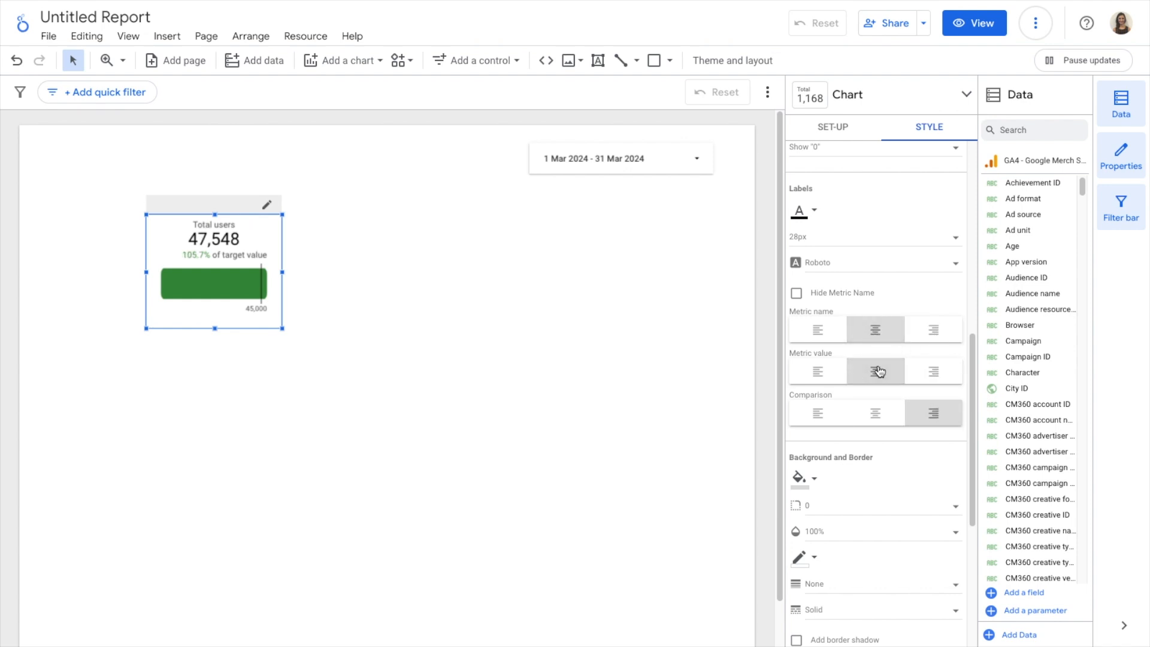
left_click(876, 413)
Fill the scorecard's background with light grey
scroll(879, 429, "down", 3)
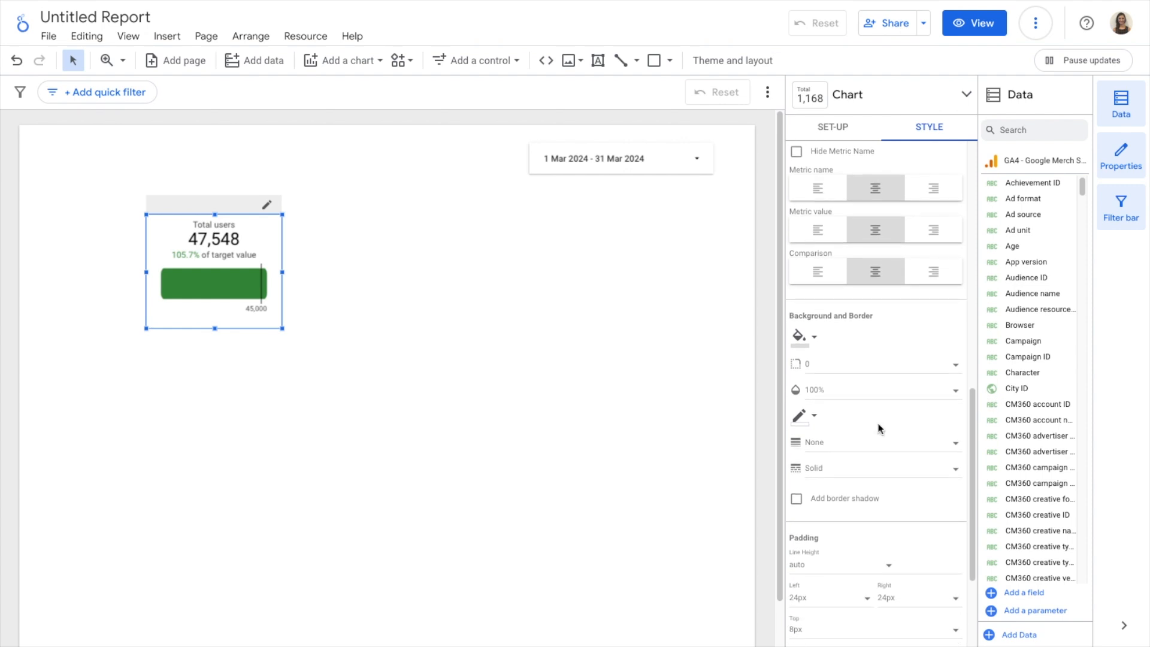
left_click(799, 336)
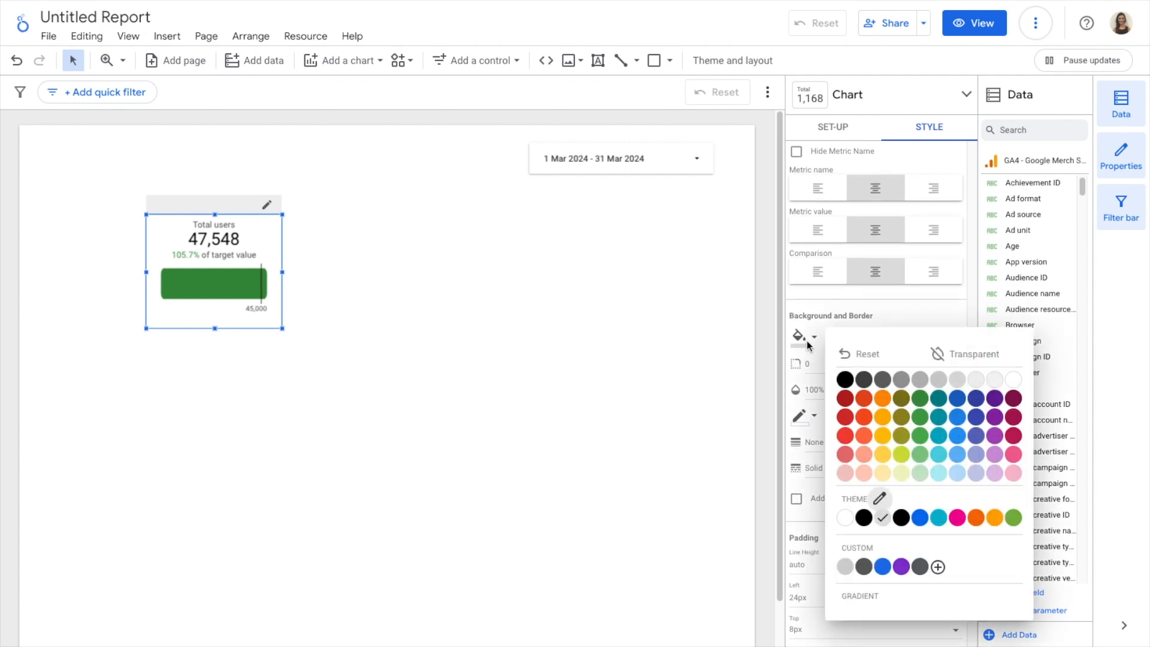
left_click(976, 381)
Round the scorecard's corners with a border radius of 10
scroll(903, 407, "down", 1)
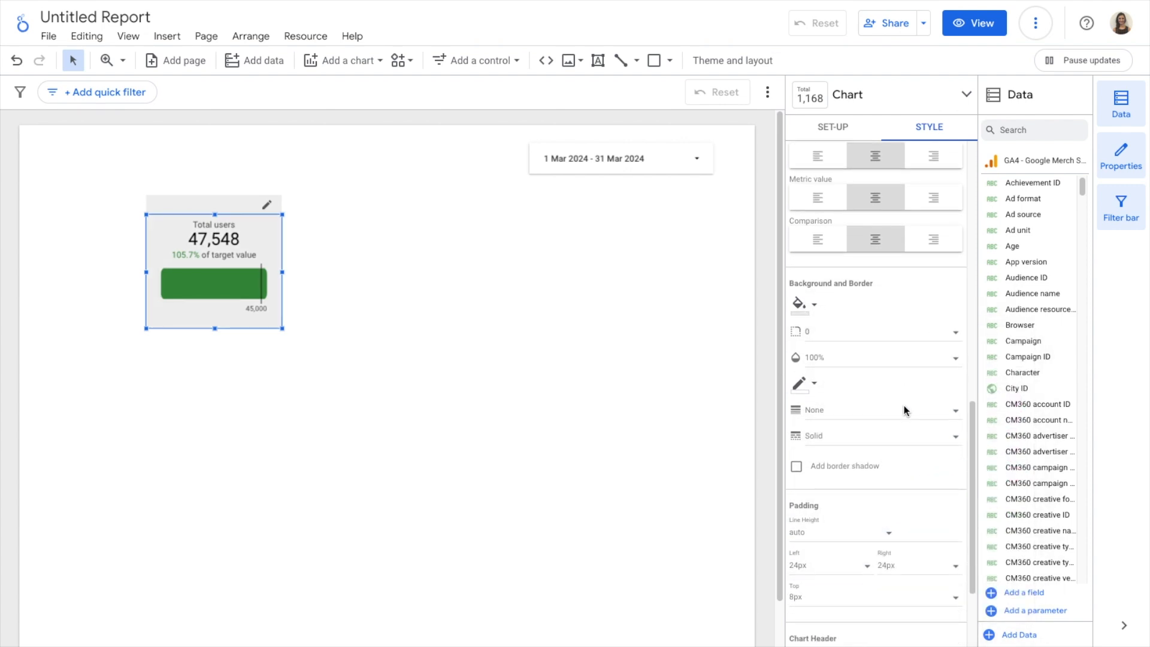
left_click(854, 336)
scroll(904, 437, "down", 1)
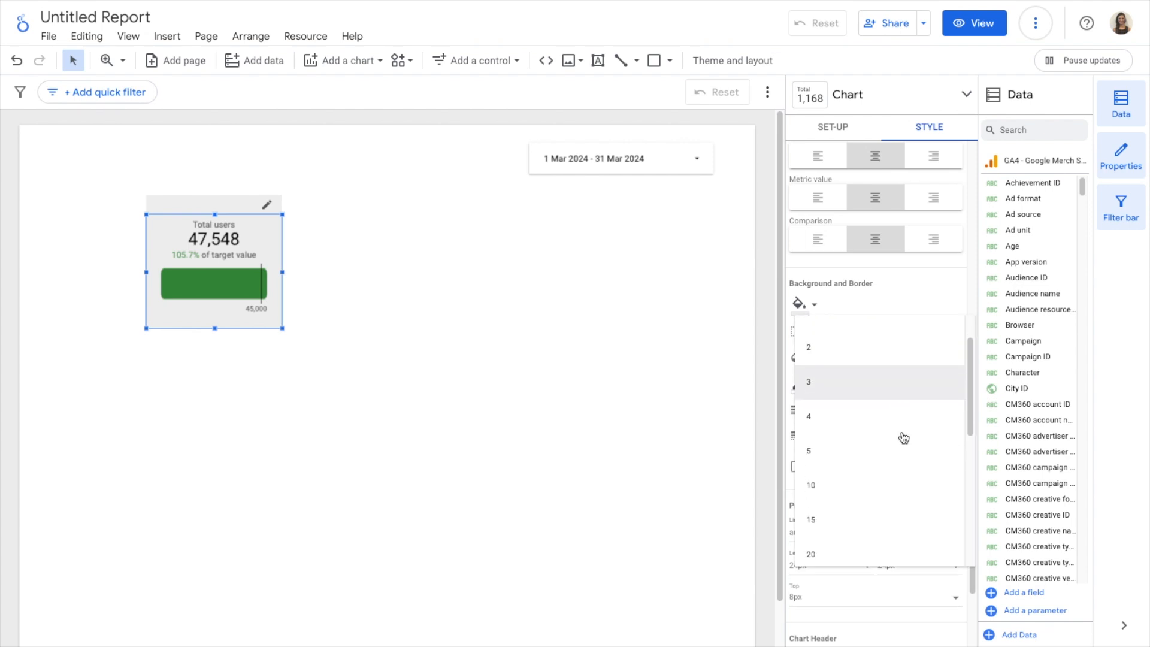
left_click(855, 488)
left_click(503, 310)
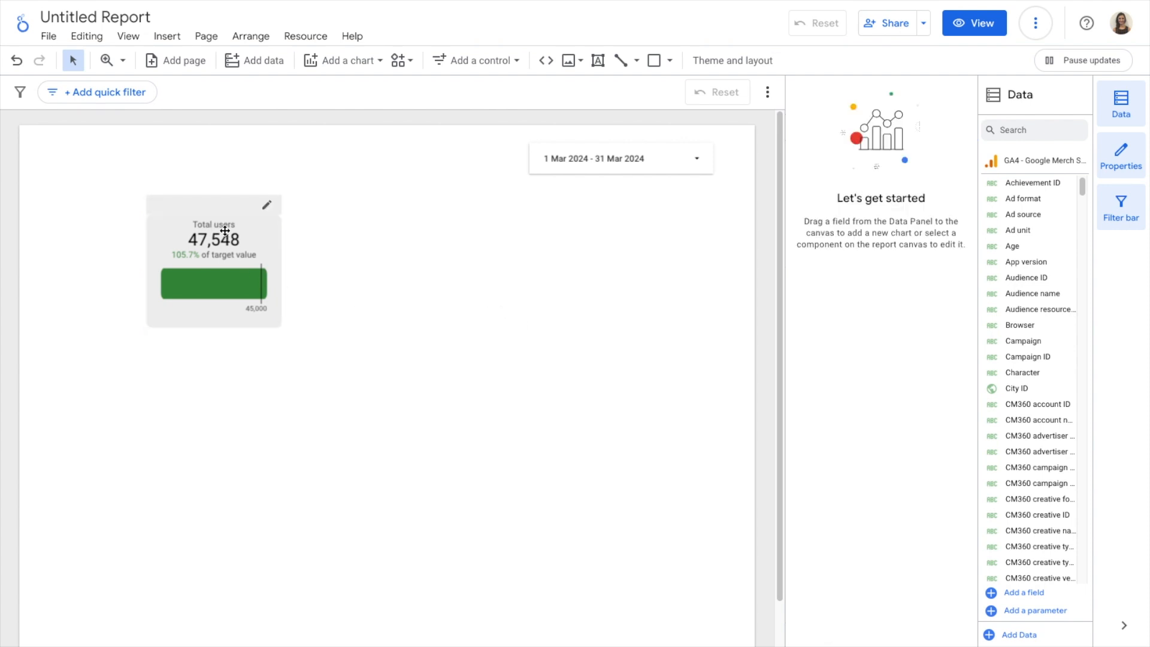
Set the scorecard's background to white and its border colour to light grey
left_click(261, 232)
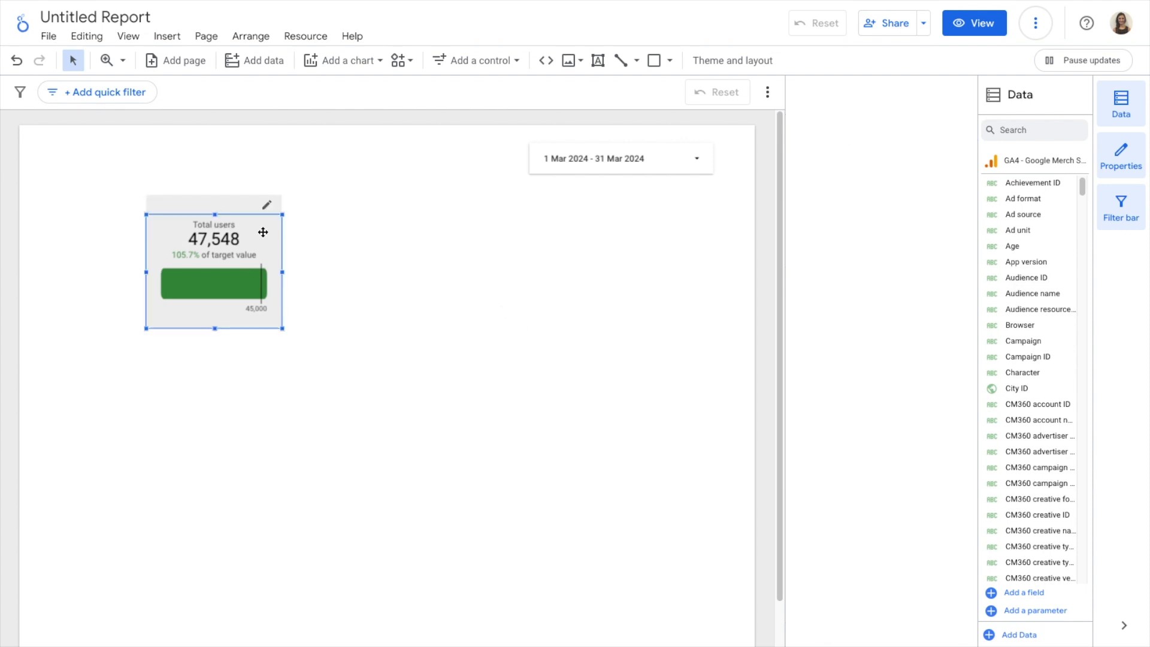
left_click(928, 127)
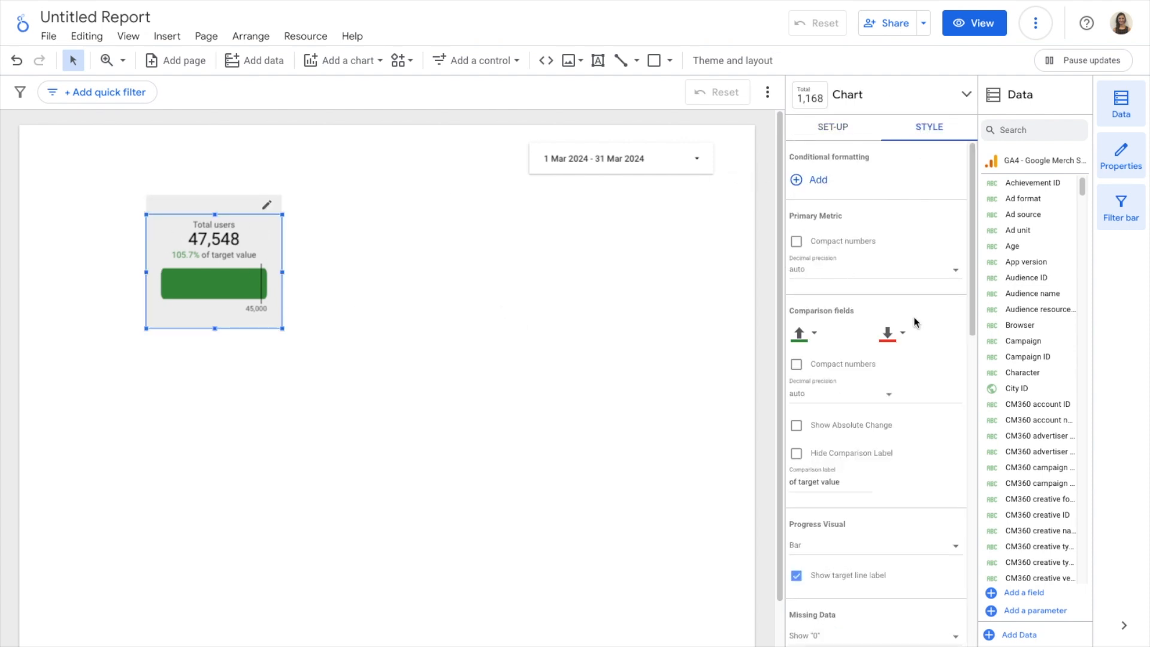
scroll(915, 322, "down", 10)
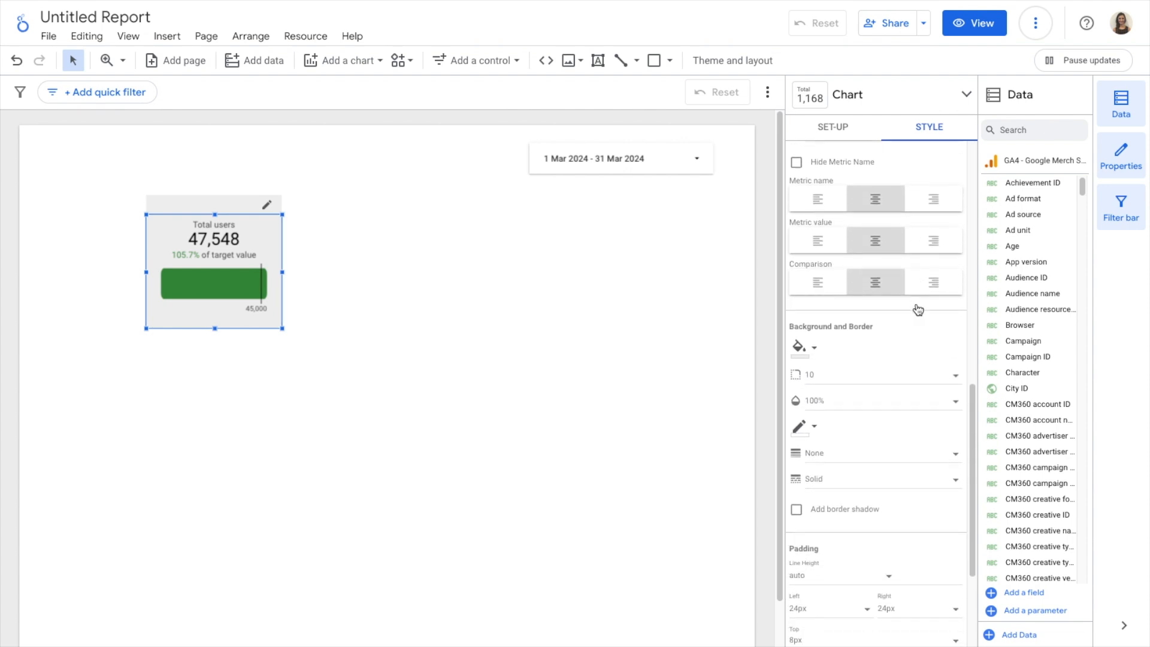
scroll(918, 310, "down", 3)
left_click(798, 238)
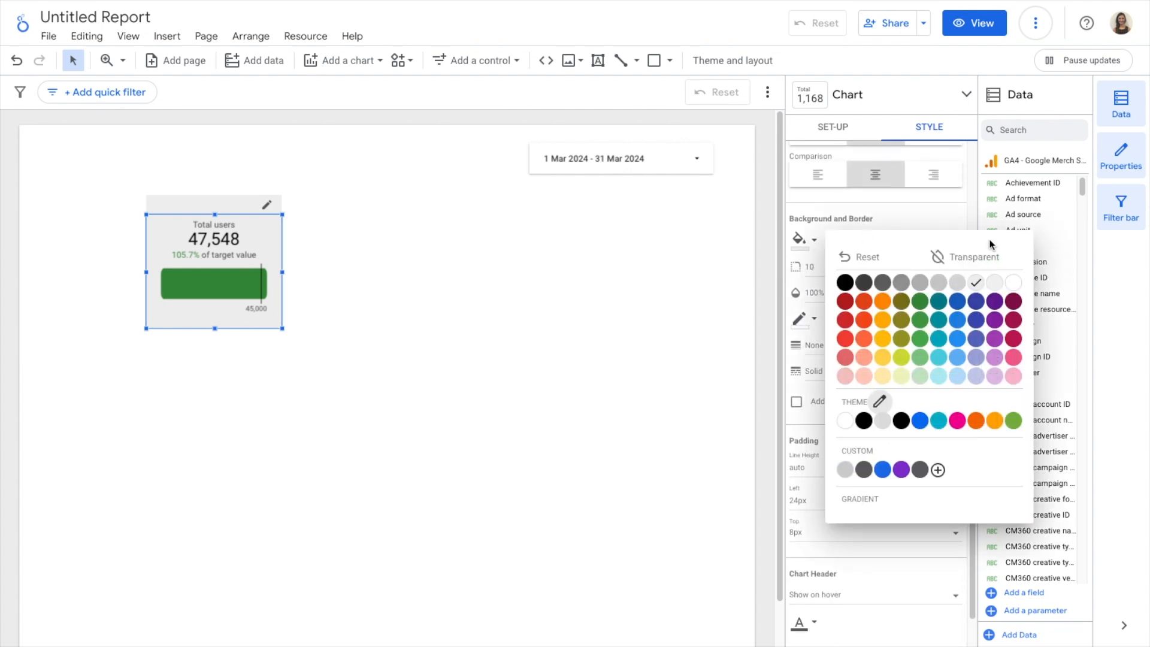
left_click(1014, 281)
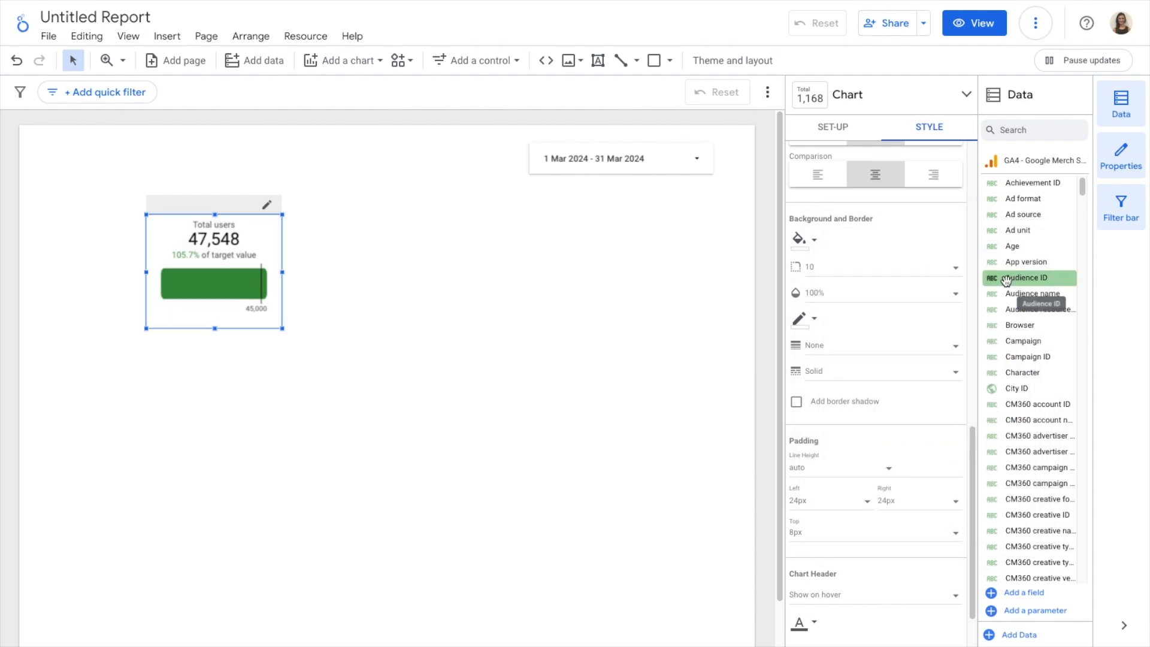
left_click(800, 319)
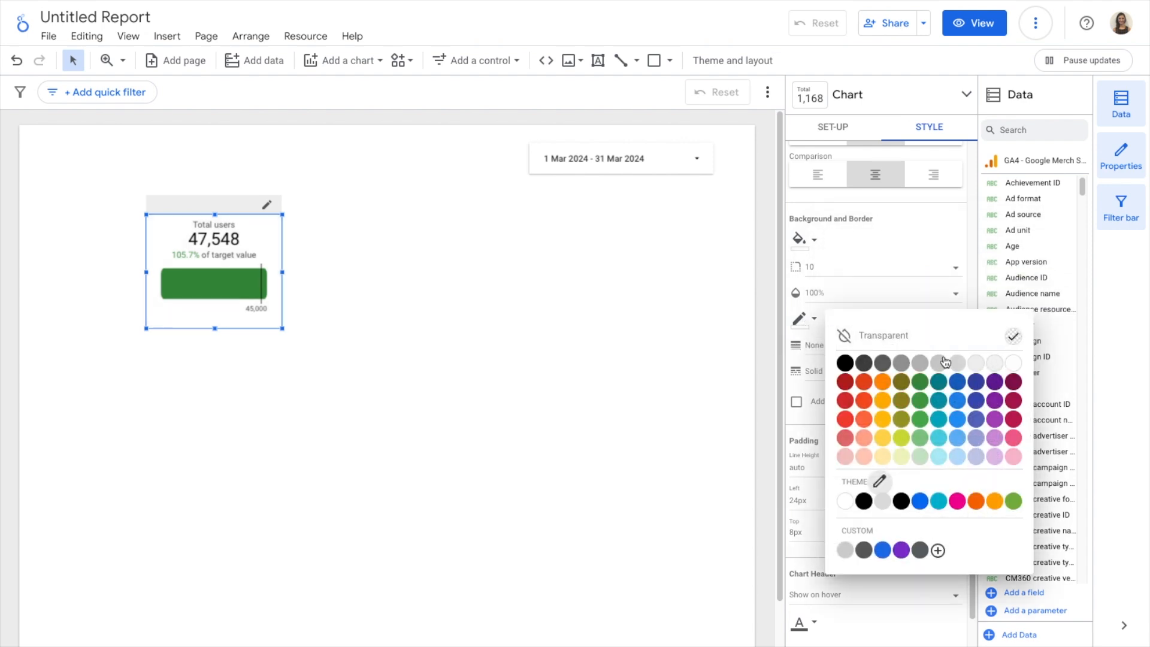
left_click(957, 363)
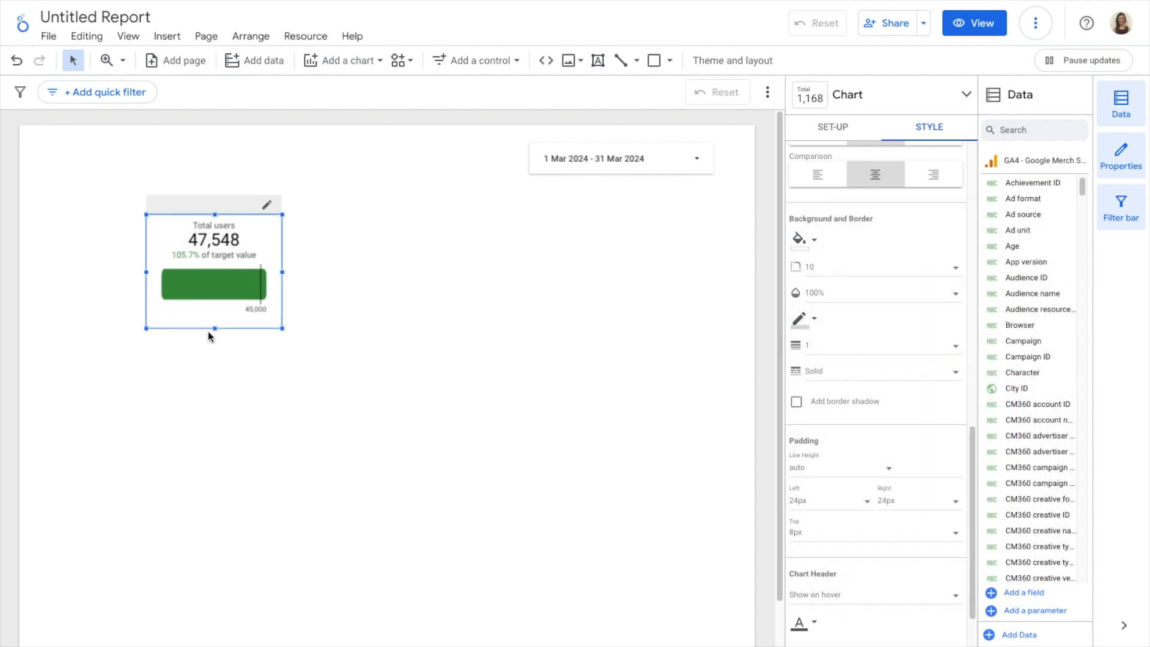
Enlarge the scorecard slightly by extending its lower edge downwards and its right edge outwards
left_click_drag(214, 330, 214, 340)
left_click_drag(282, 278, 304, 277)
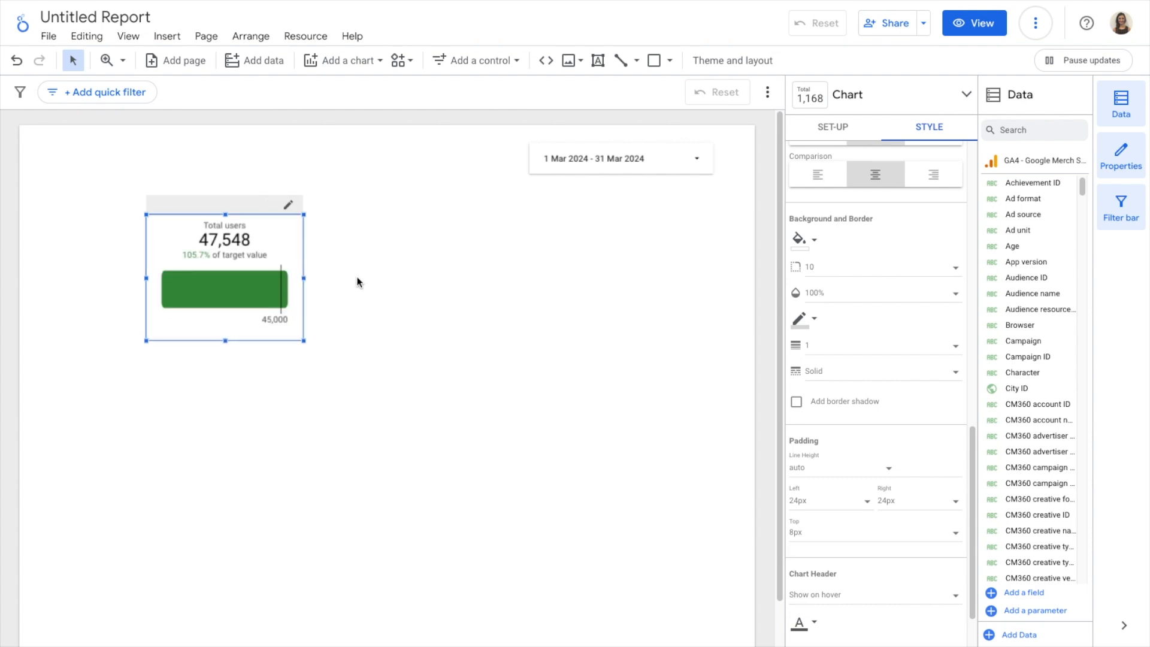
left_click(369, 278)
Set the scorecard's top padding to 16px
left_click(296, 240)
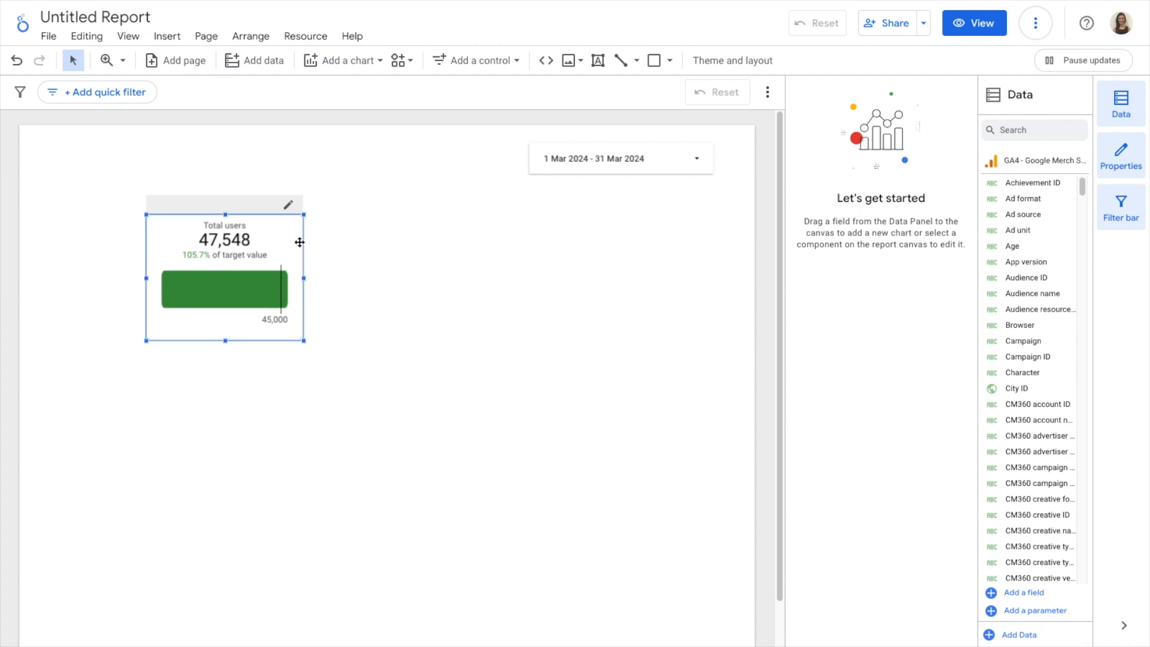
left_click(926, 127)
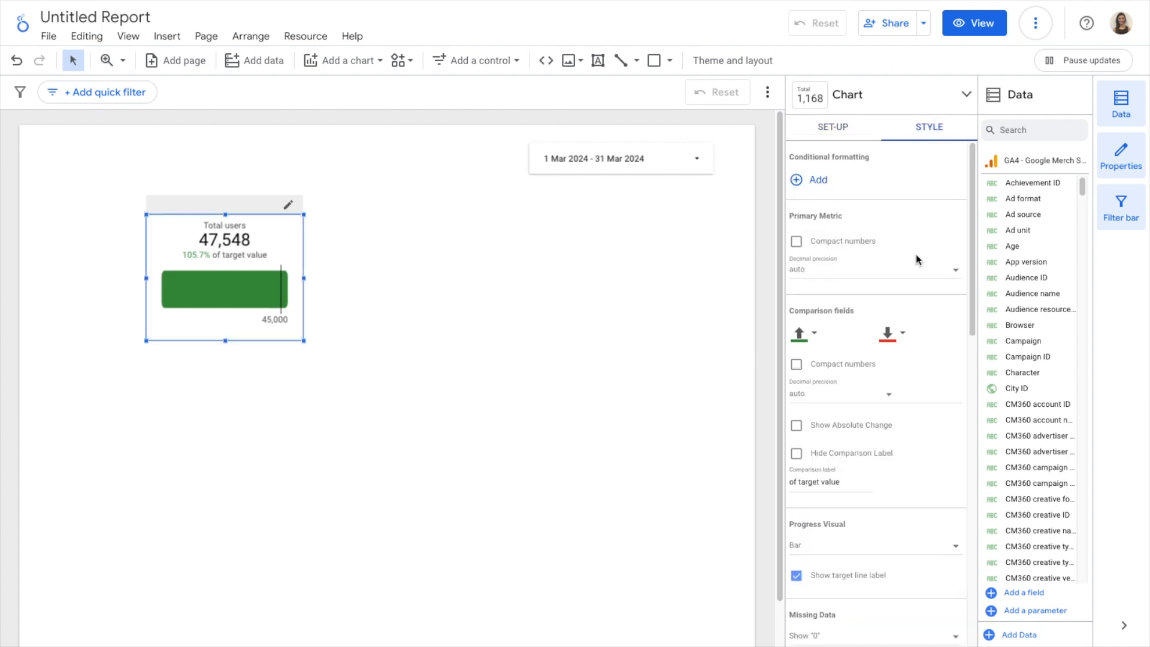
scroll(920, 274, "down", 12)
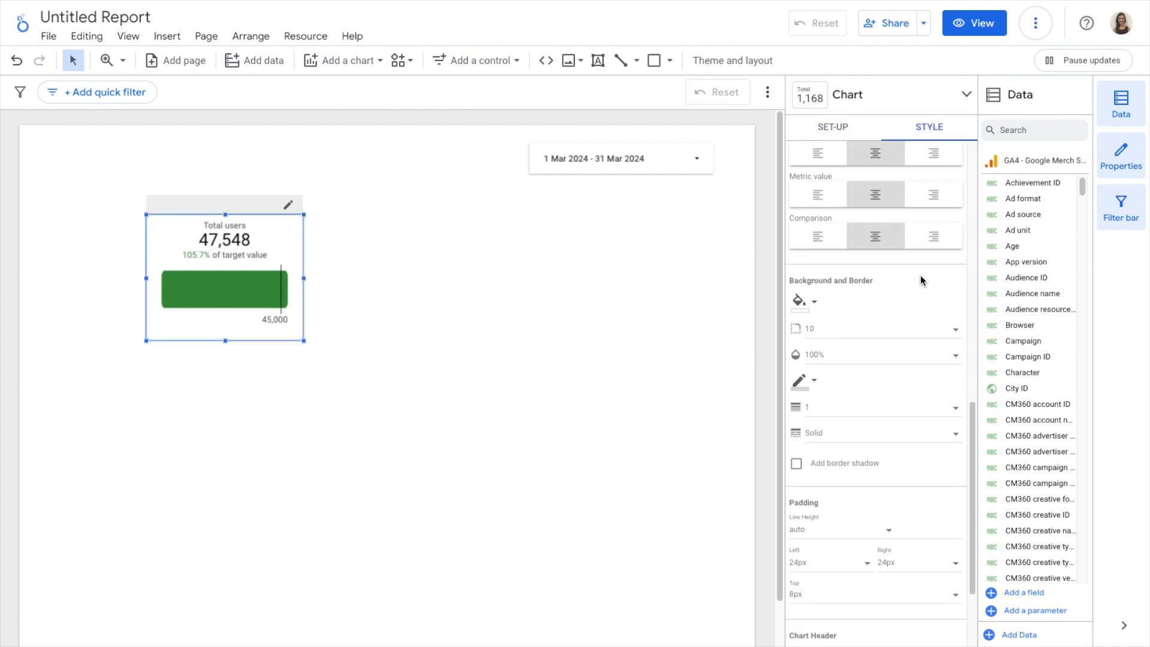
scroll(920, 274, "down", 1)
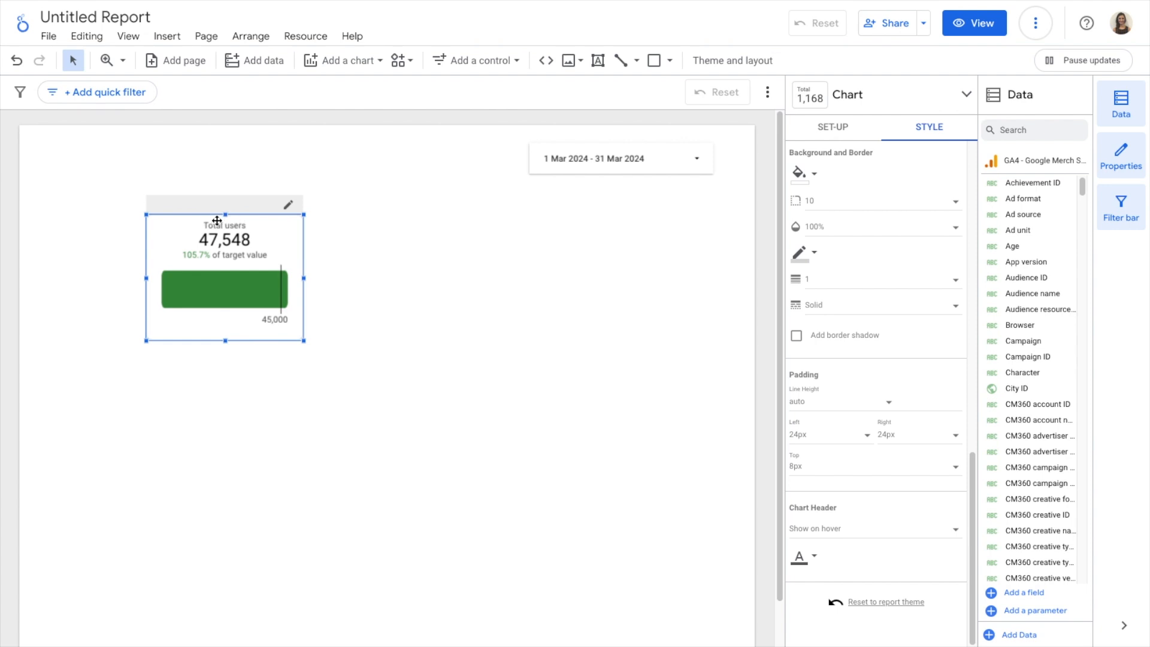
left_click(837, 470)
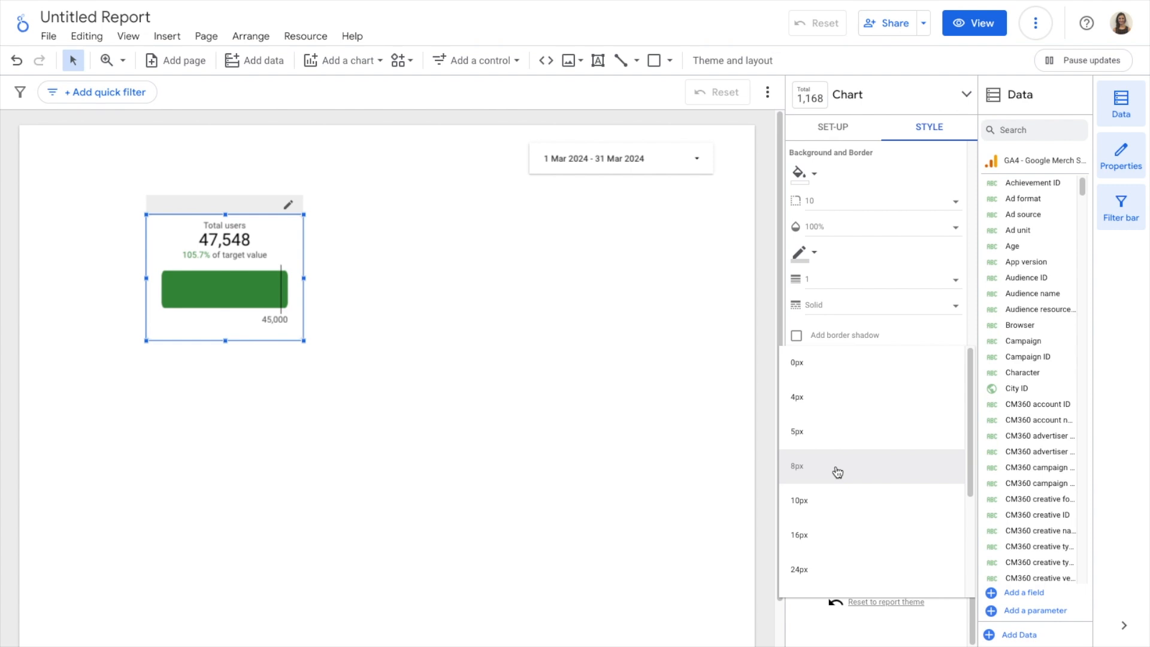
left_click(853, 536)
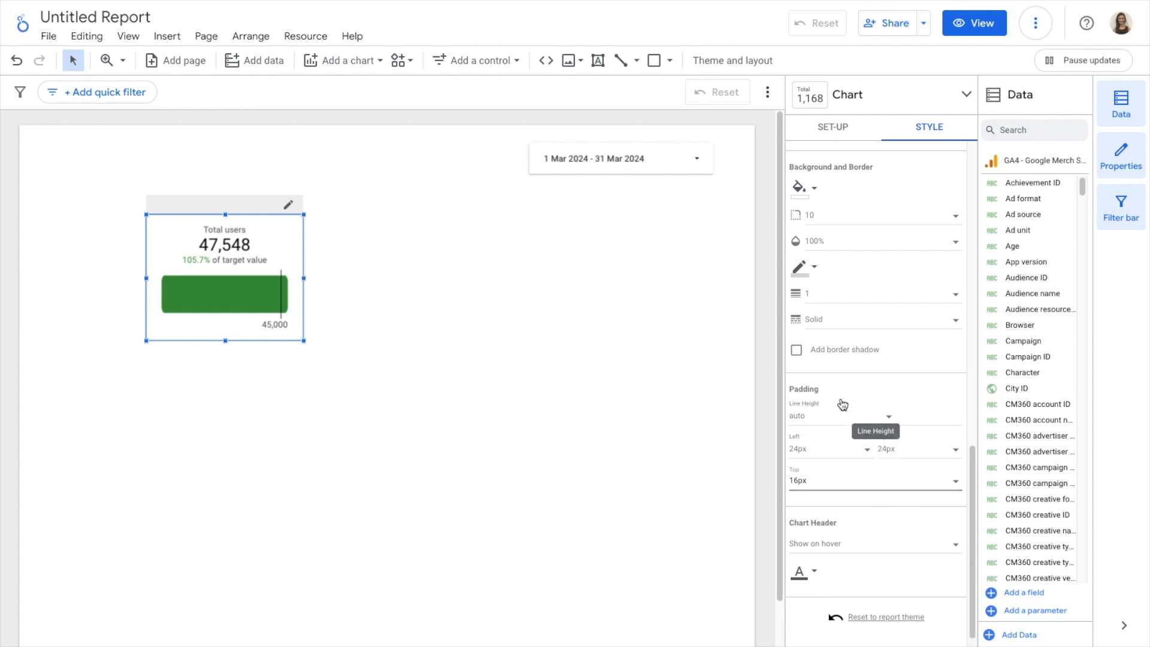
Try the Circle progress visual on the scorecard and switch it back to Bar
scroll(842, 404, "up", 15)
scroll(841, 401, "up", 1)
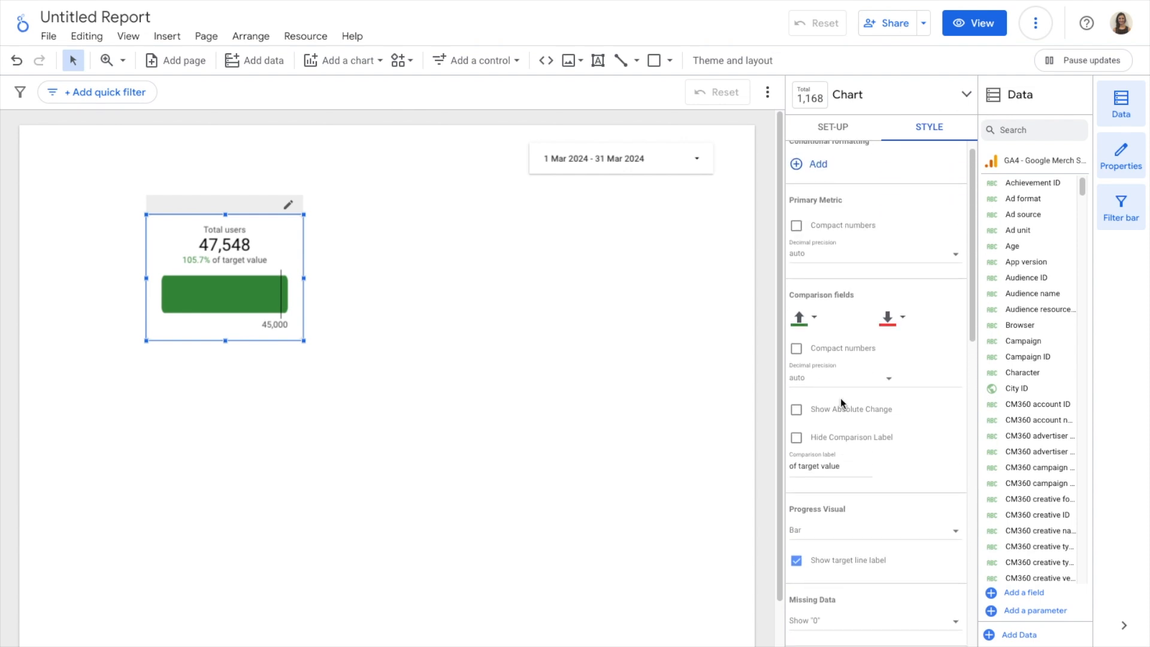
scroll(839, 397, "down", 2)
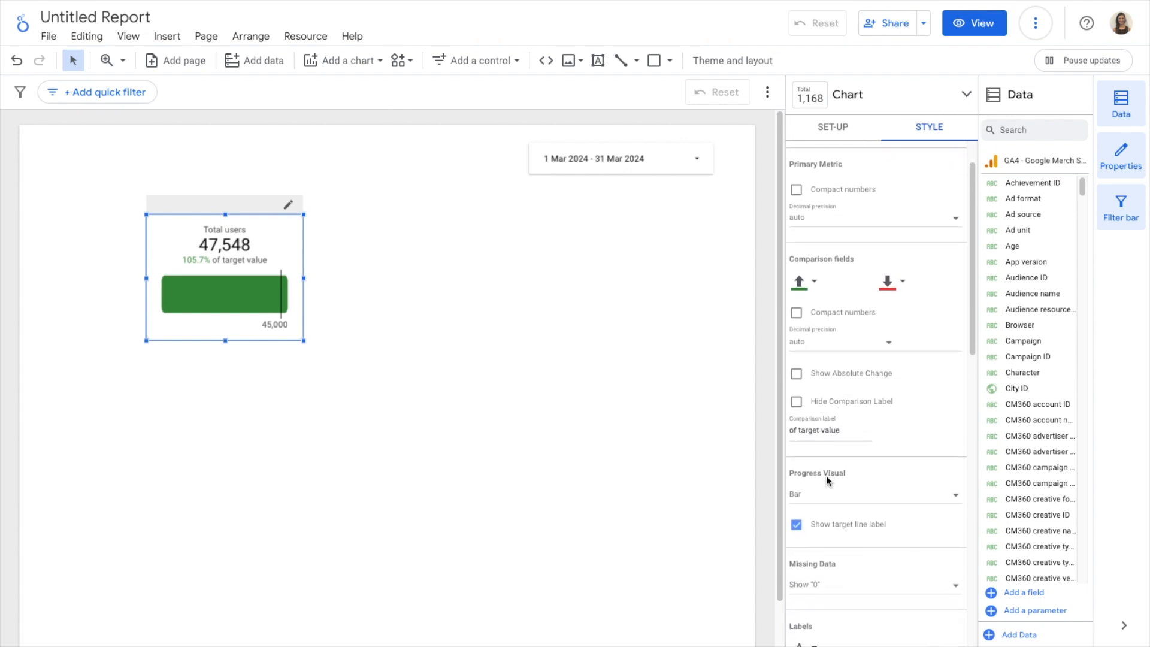
scroll(827, 473, "down", 2)
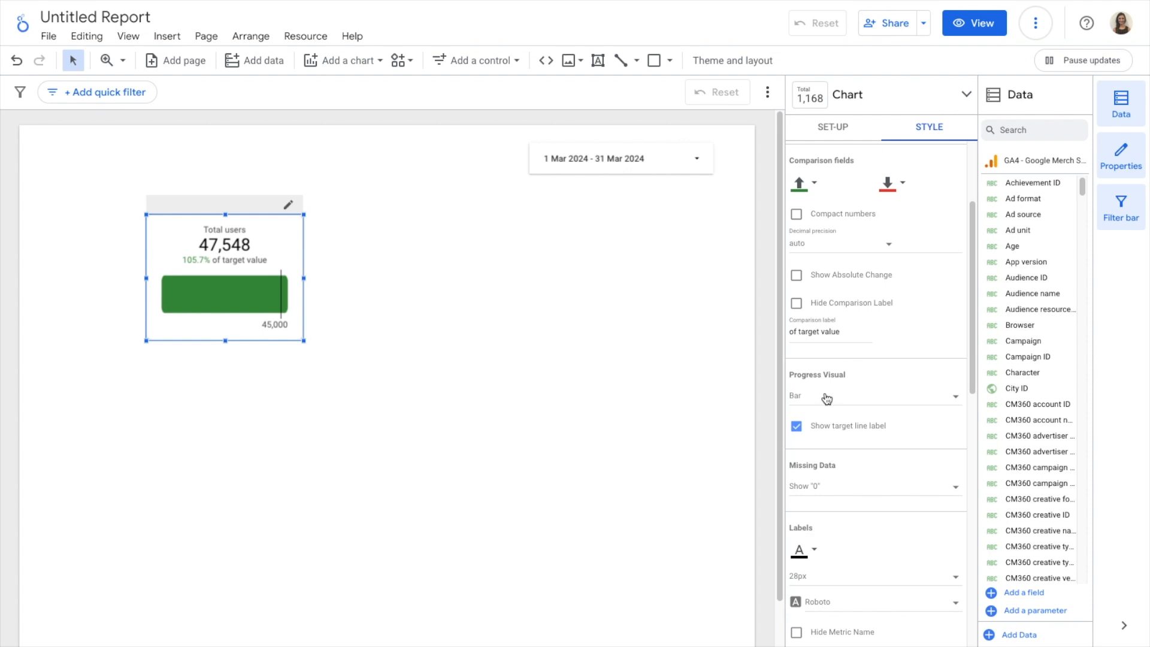
left_click(842, 398)
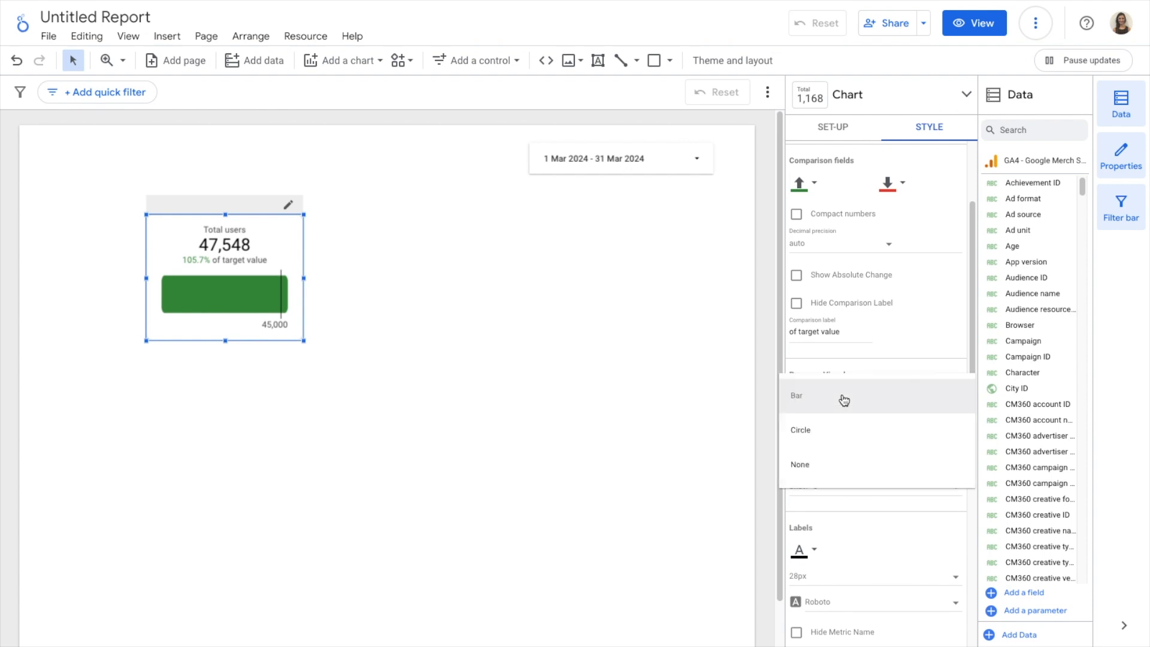
left_click(839, 432)
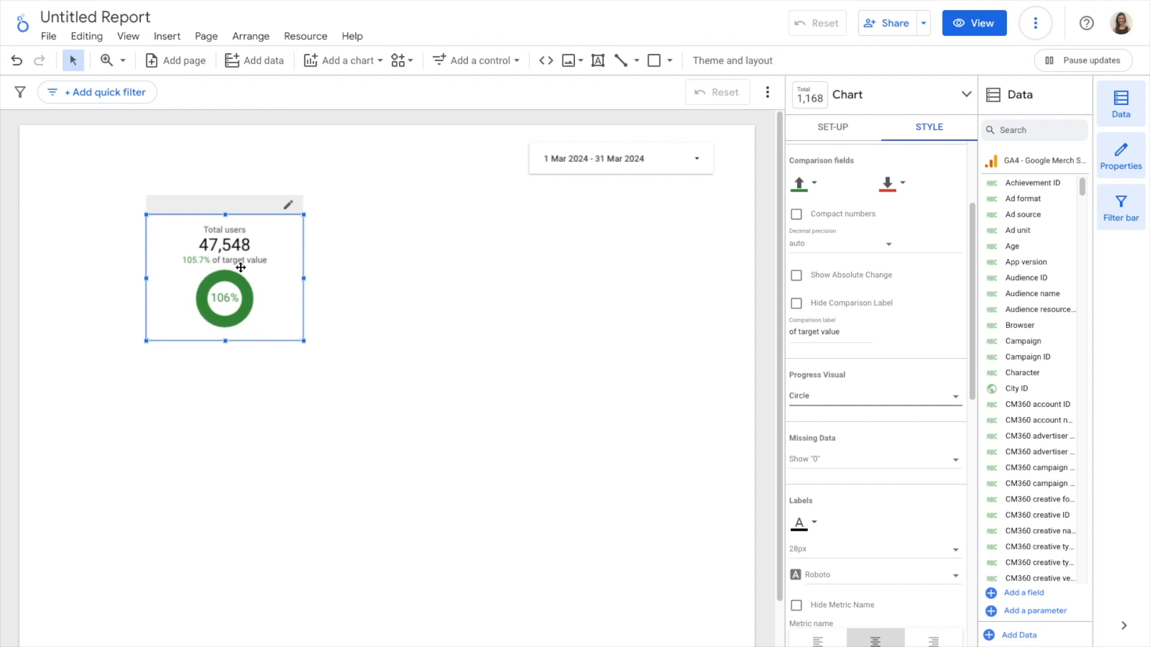
left_click(824, 398)
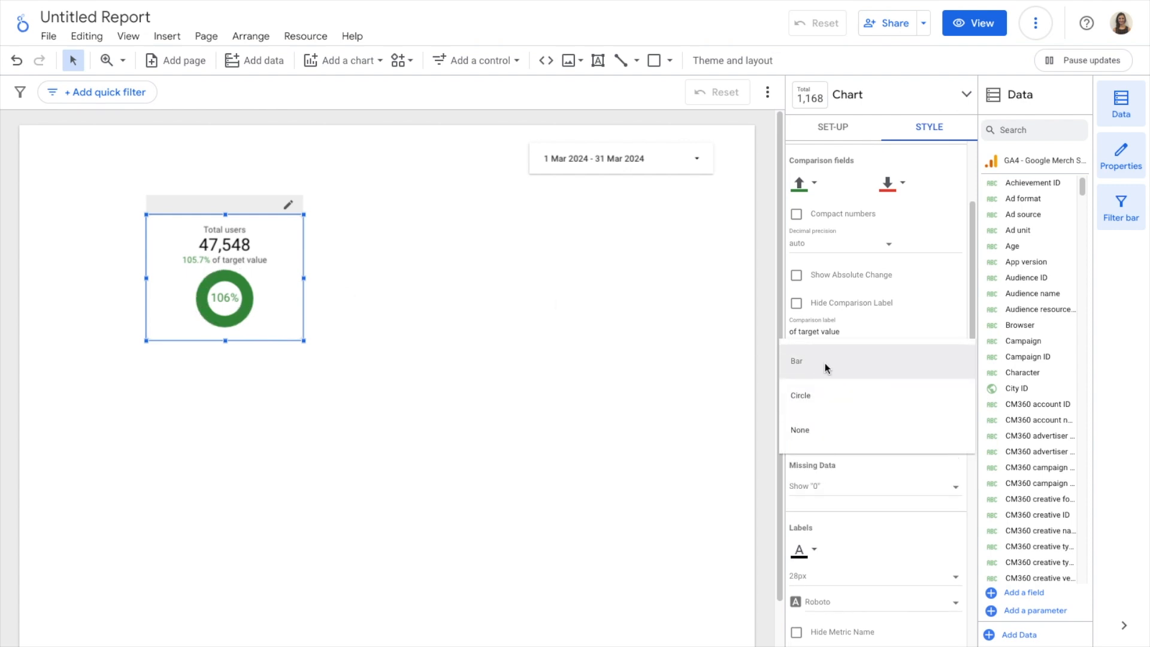
left_click(825, 364)
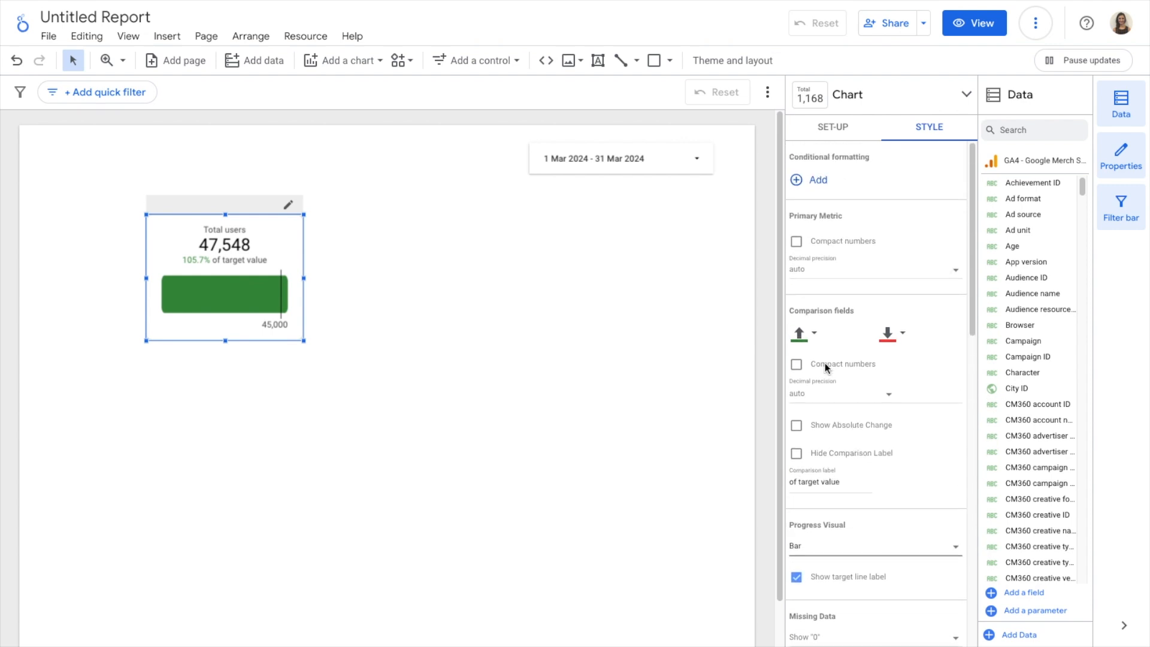
Change the scorecard's comparison type to Full stop, so it compares against the previous period
left_click(832, 129)
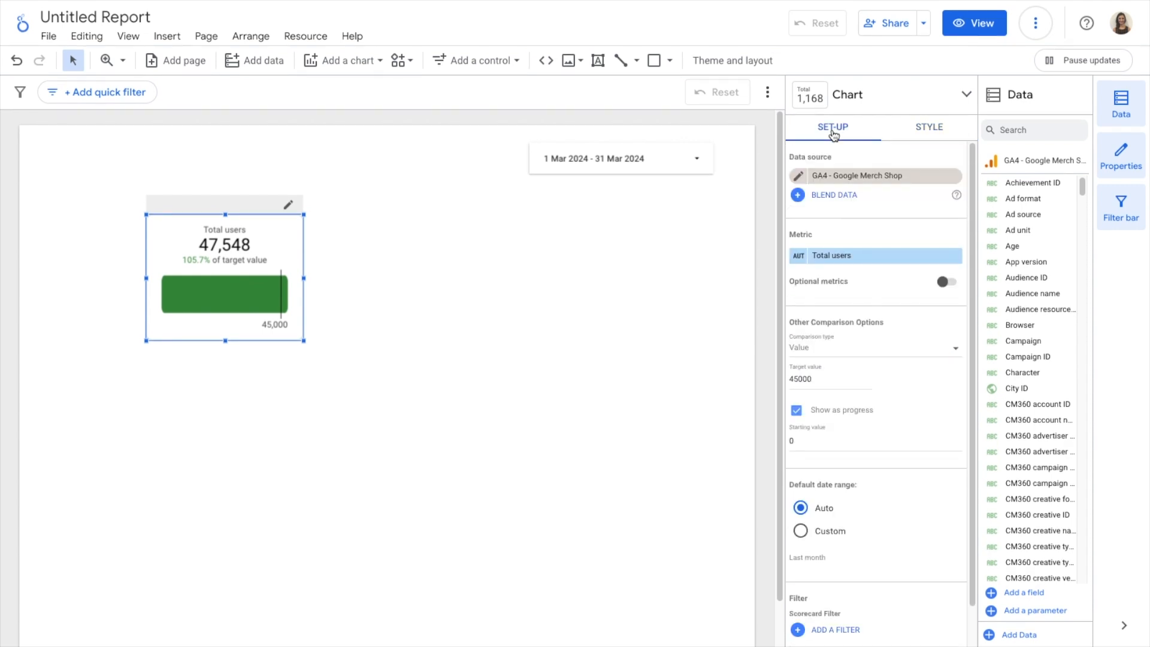
scroll(882, 281, "down", 2)
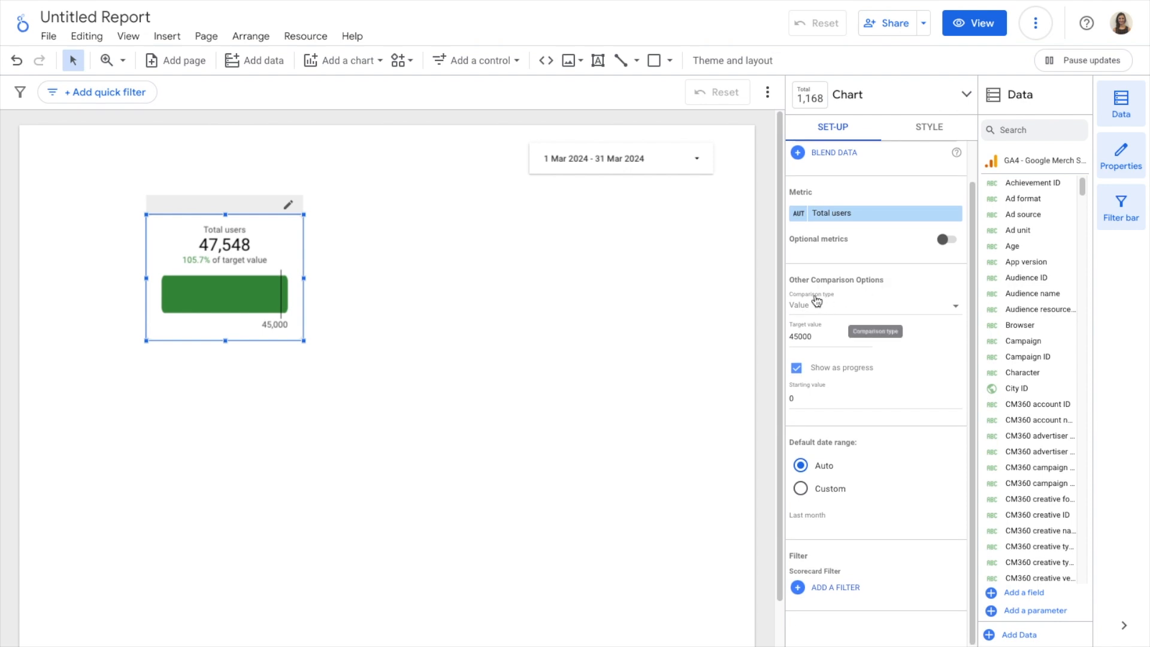
left_click(857, 311)
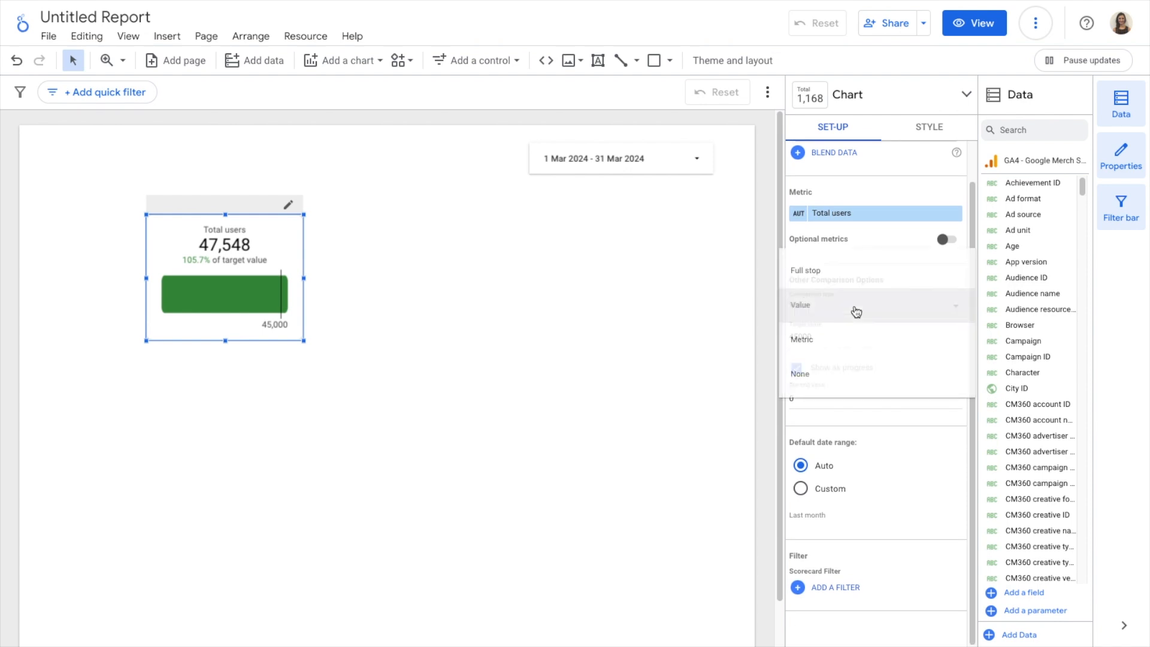
left_click(848, 271)
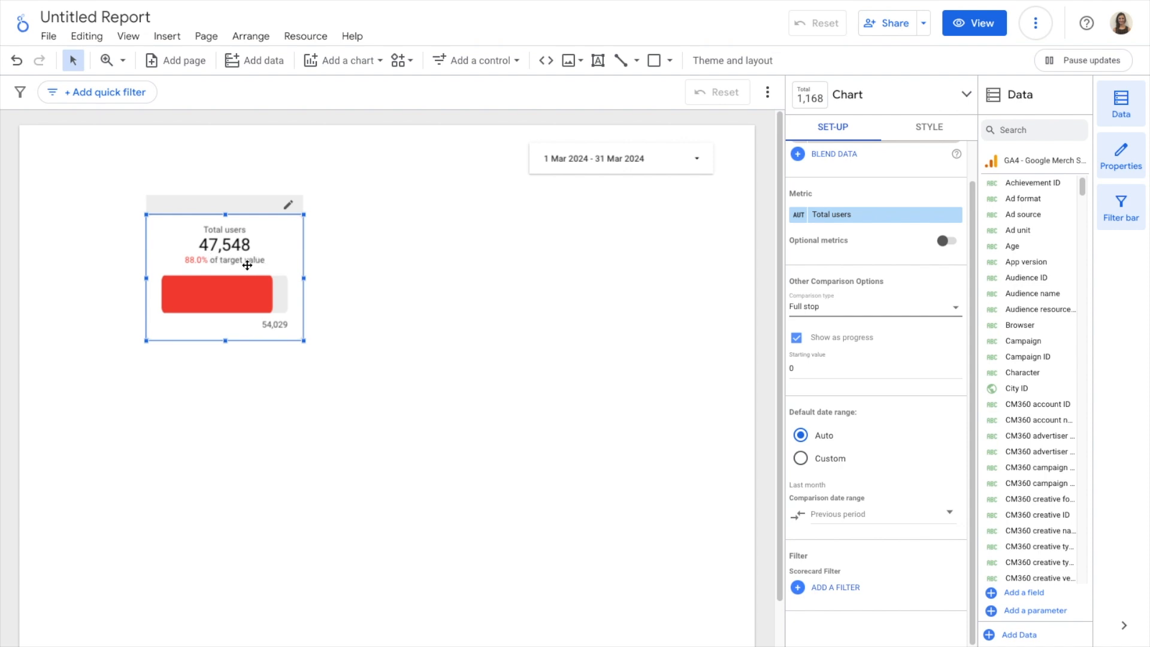
Clear the scorecard's custom comparison label text and hide the comparison label
left_click(939, 126)
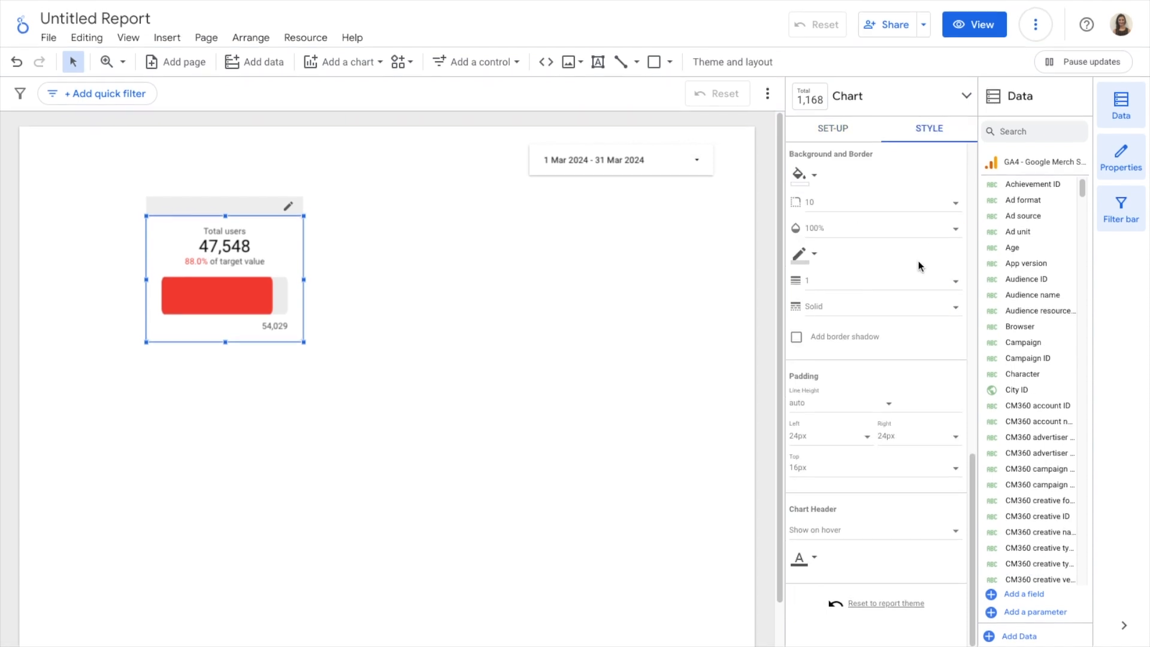
scroll(918, 263, "up", 10)
scroll(918, 260, "up", 2)
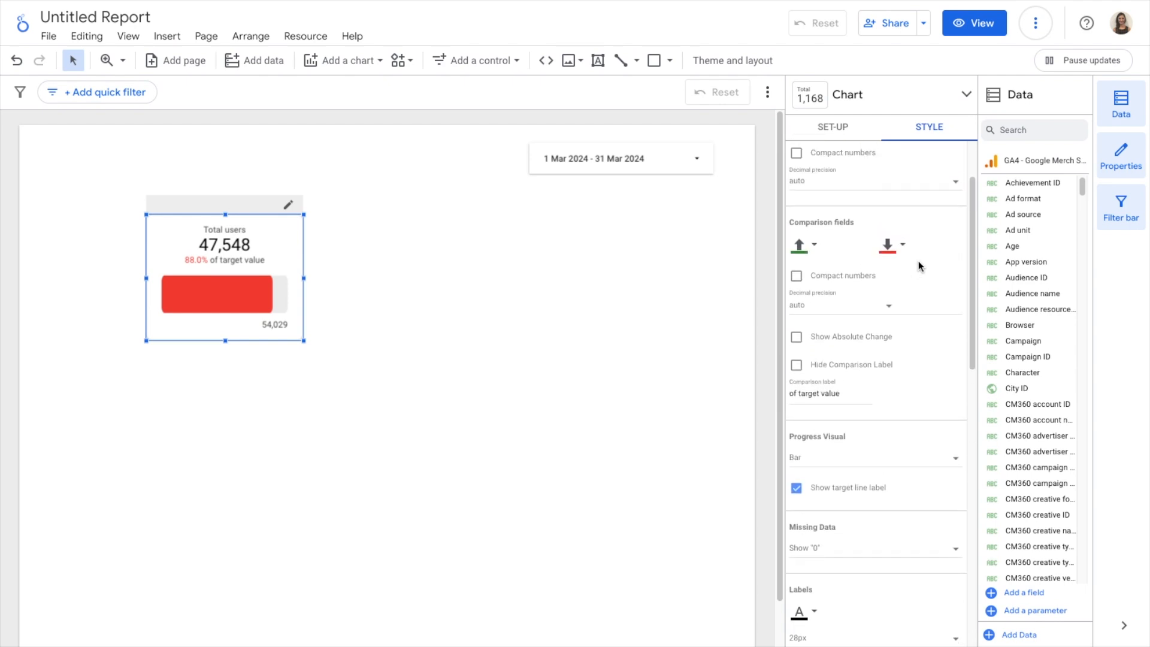
left_click(845, 398)
key("BackSpace")
key("BackSpace")
key("BackSpace")
key("BackSpace")
key("BackSpace")
key("Return")
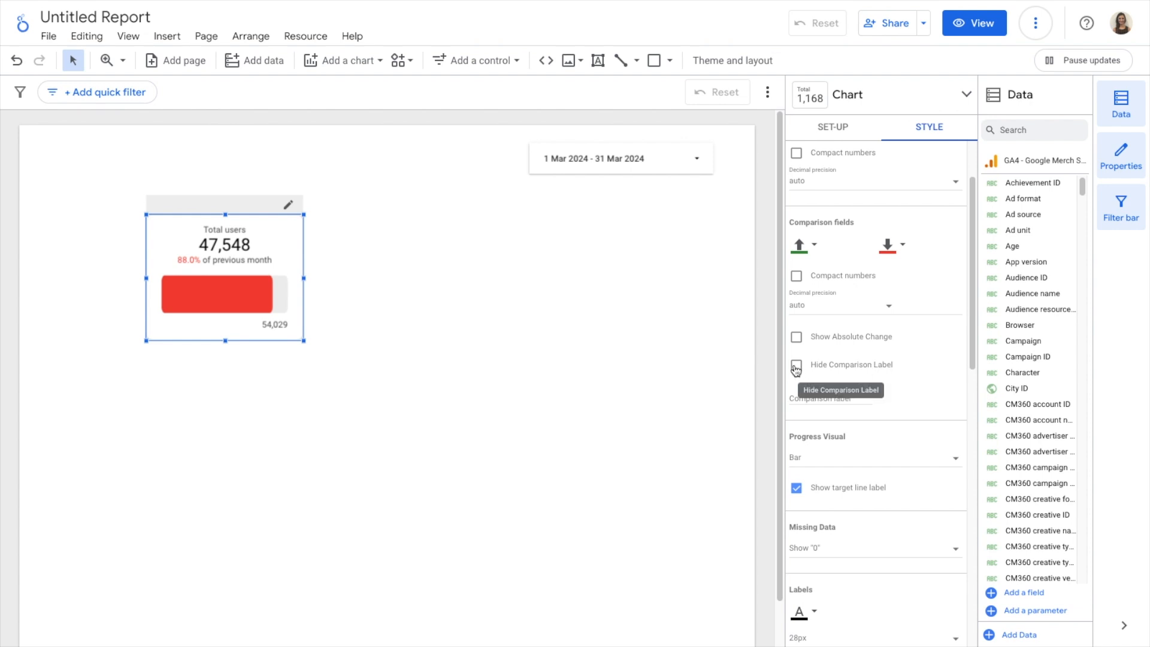
left_click(796, 366)
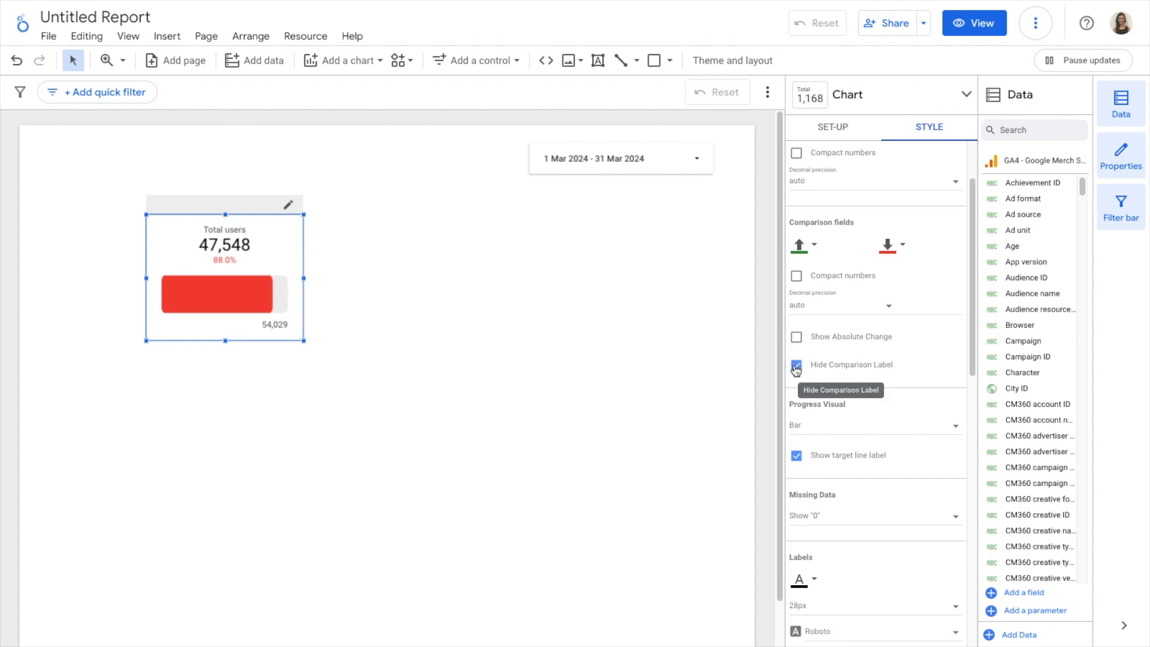
Show the Total users scorecard's comparison label again and duplicate the scorecard, placing the copy directly to its right
left_click(796, 367)
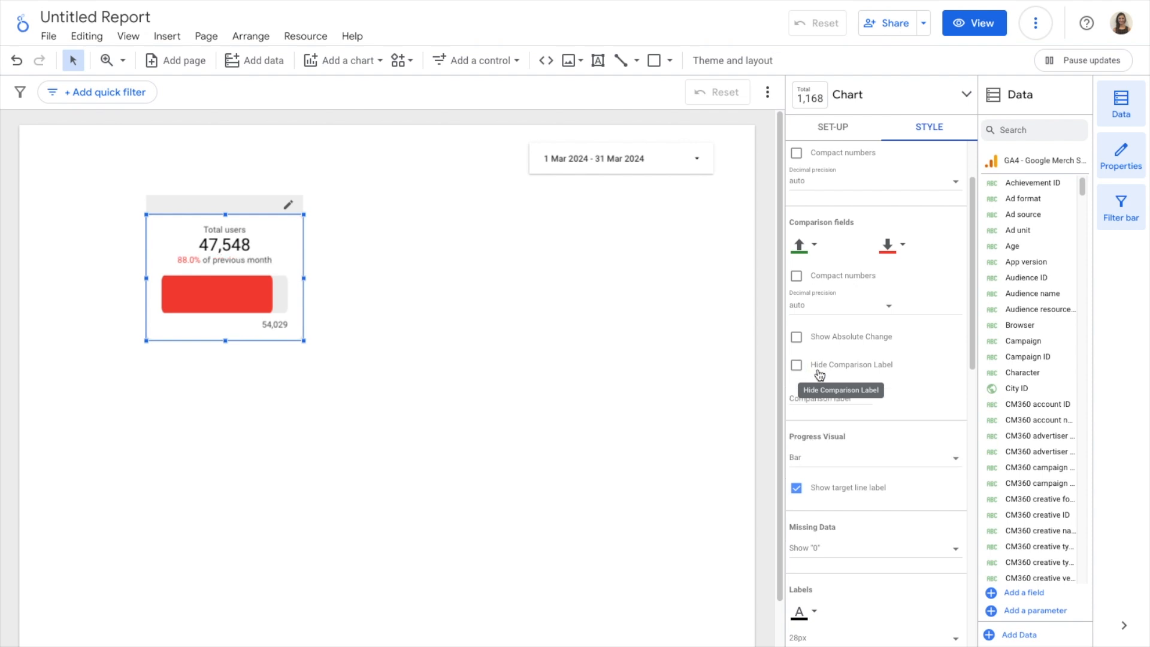
scroll(818, 370, "up", 2)
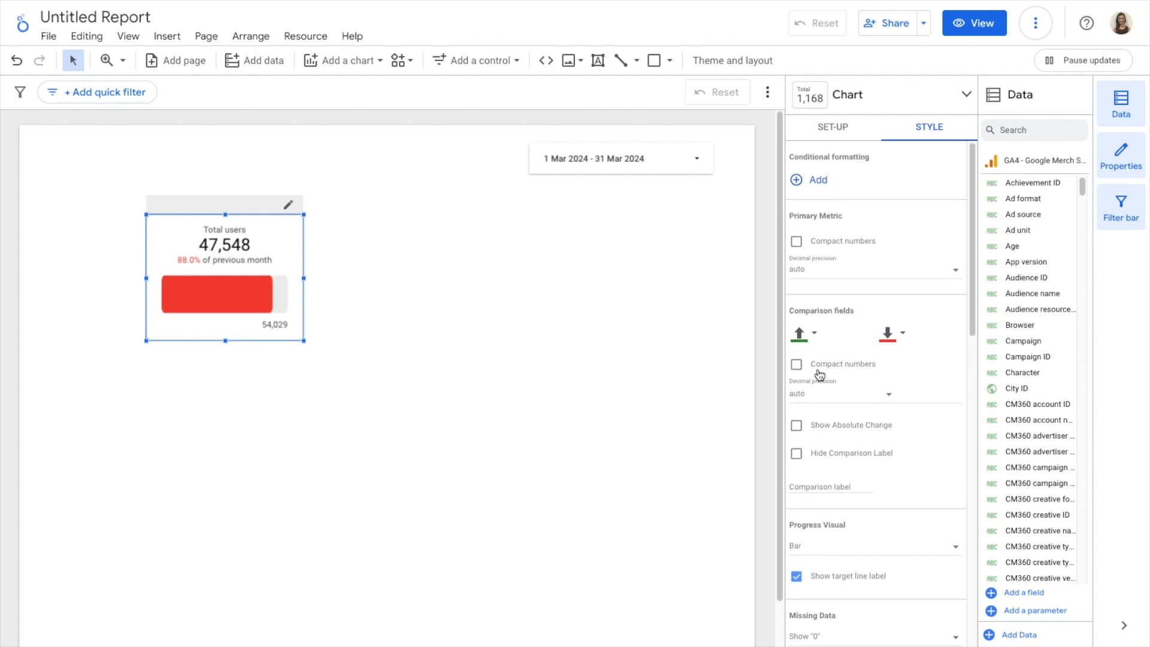
right_click(285, 233)
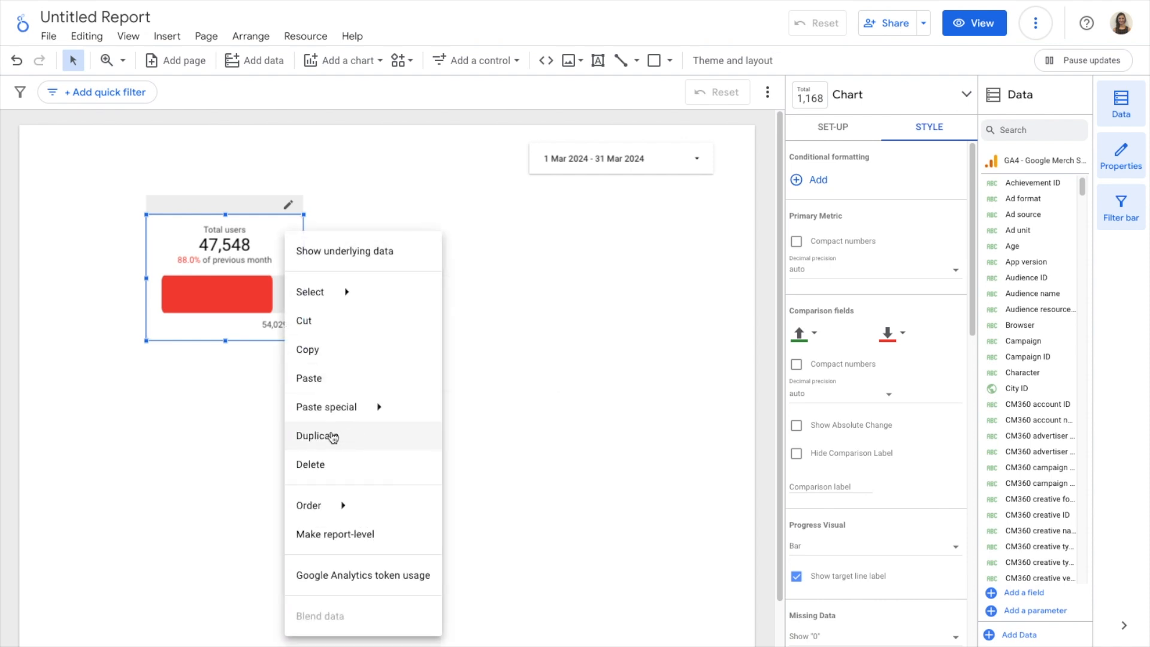
left_click(331, 436)
left_click_drag(300, 259, 478, 250)
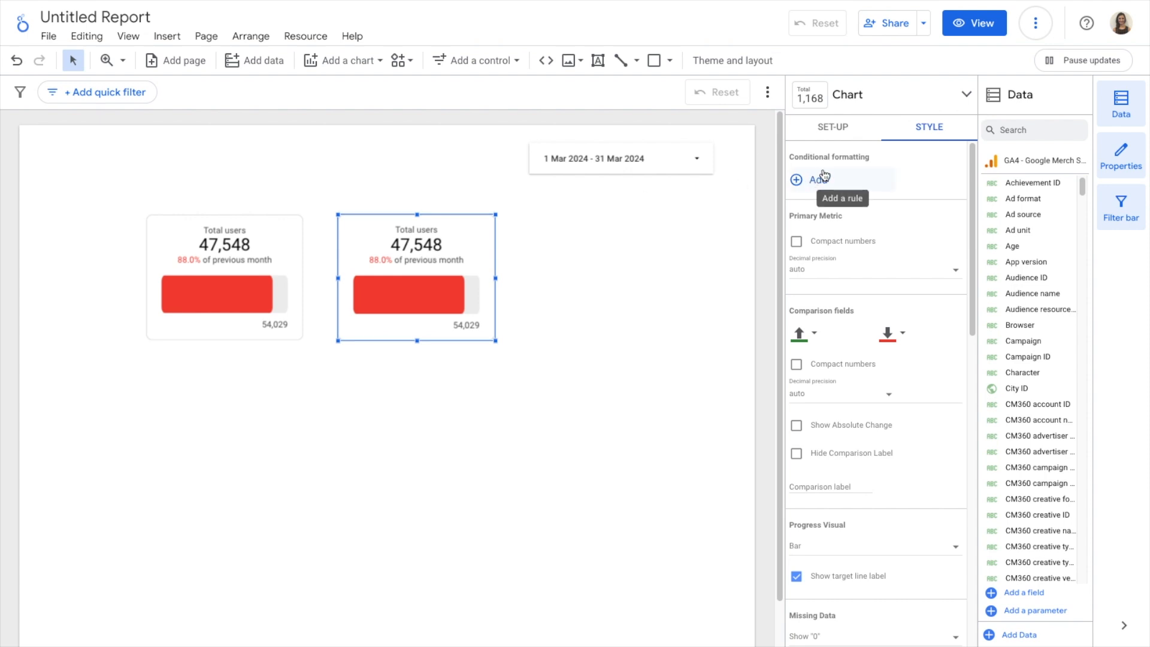
Change the duplicated scorecard's metric to Engagement rate
left_click(845, 128)
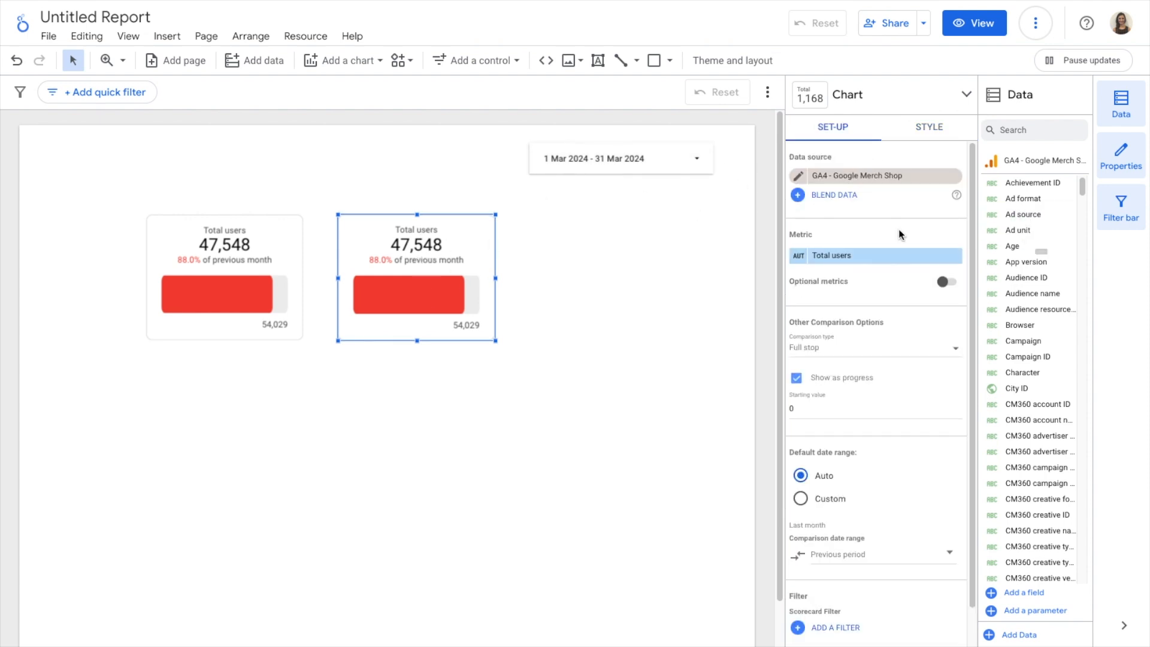
left_click(853, 255)
type("enga")
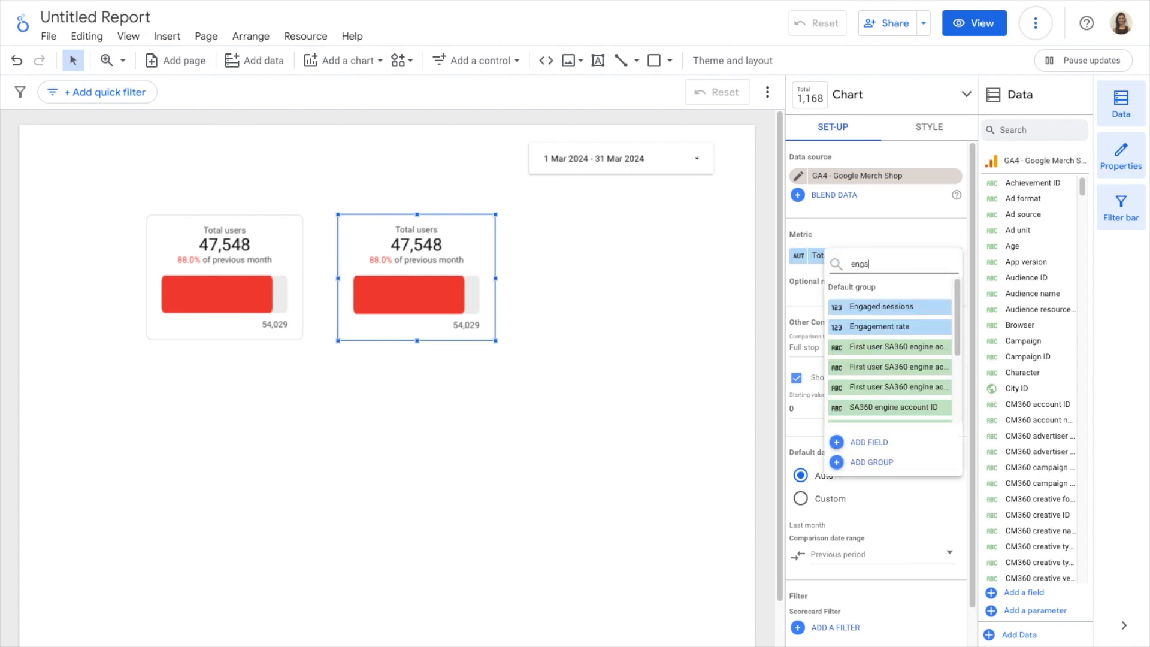
left_click(916, 330)
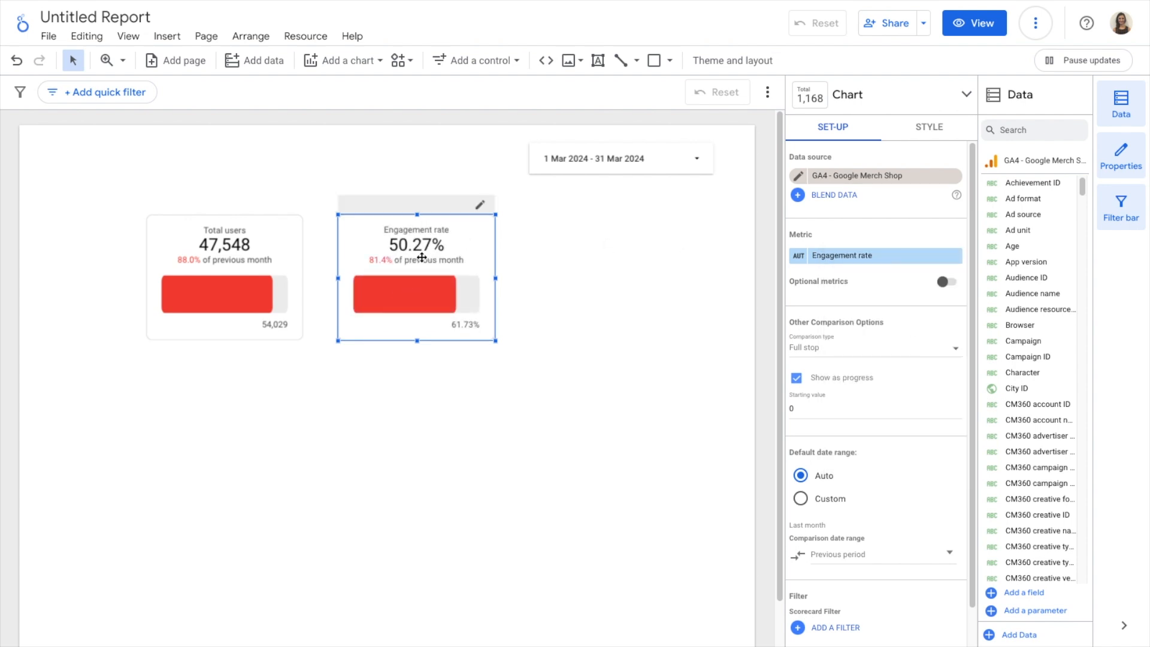
Set the Engagement rate scorecard's primary metric decimal precision to 1
left_click(933, 127)
left_click(849, 241)
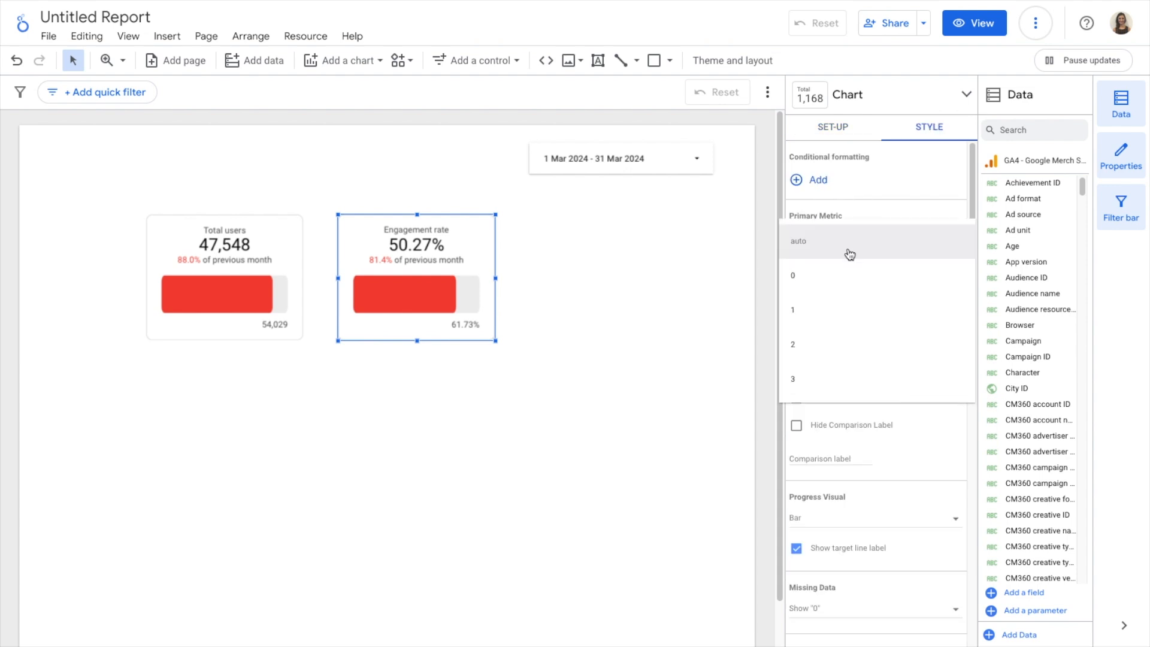
left_click(825, 313)
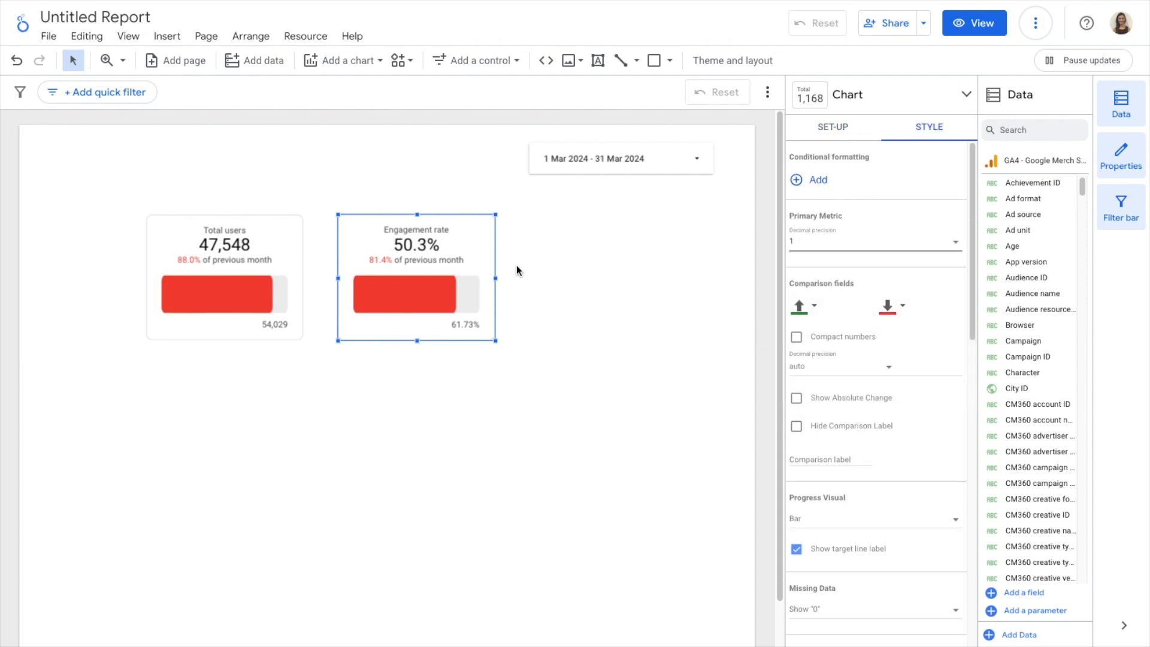
Duplicate the Engagement rate scorecard and place the copy to its right, aligned in the same row
right_click(465, 243)
left_click(535, 446)
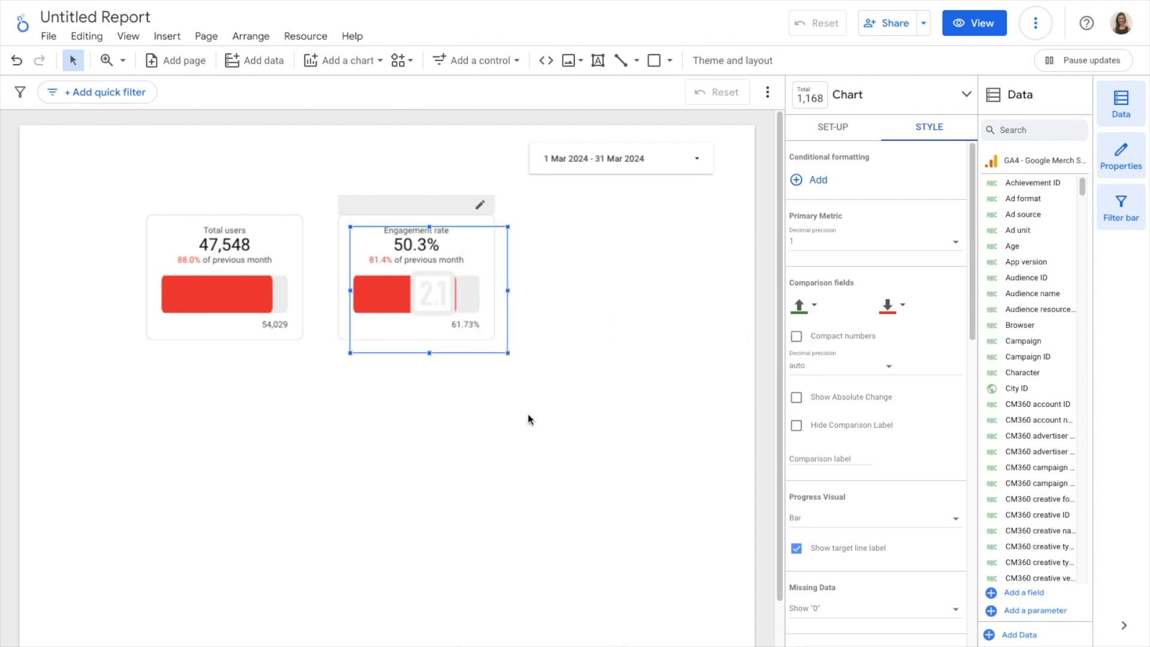
left_click_drag(480, 231, 661, 218)
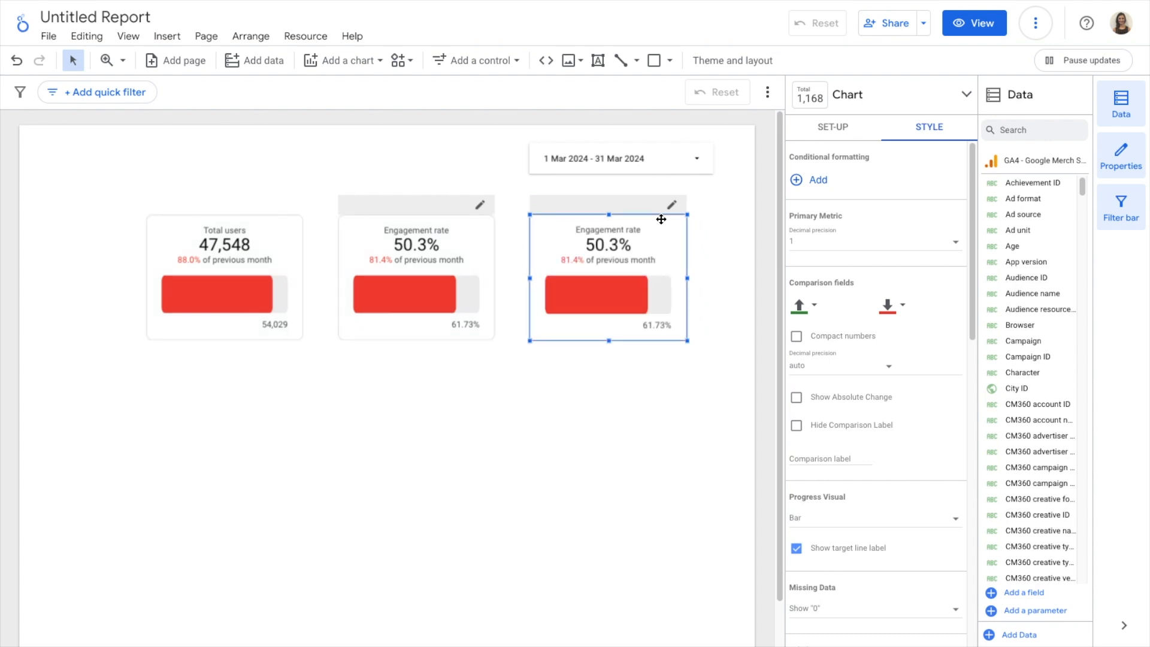
Change the third scorecard's metric to Purchase Conversion Rate
left_click(837, 128)
left_click(862, 255)
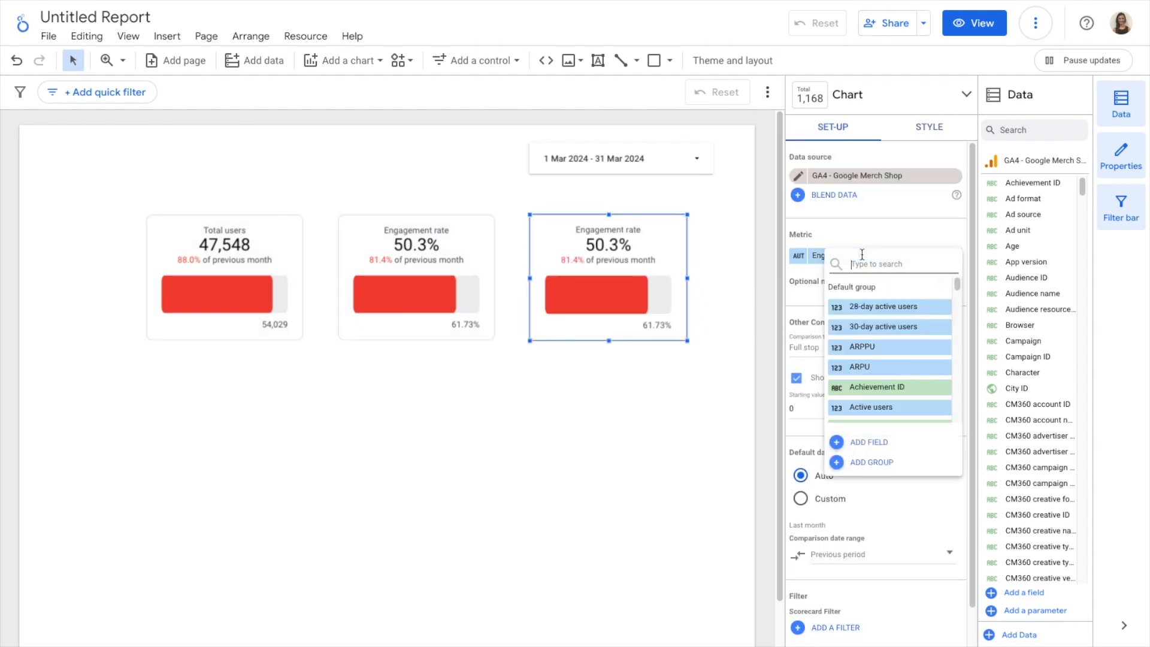
type("purch")
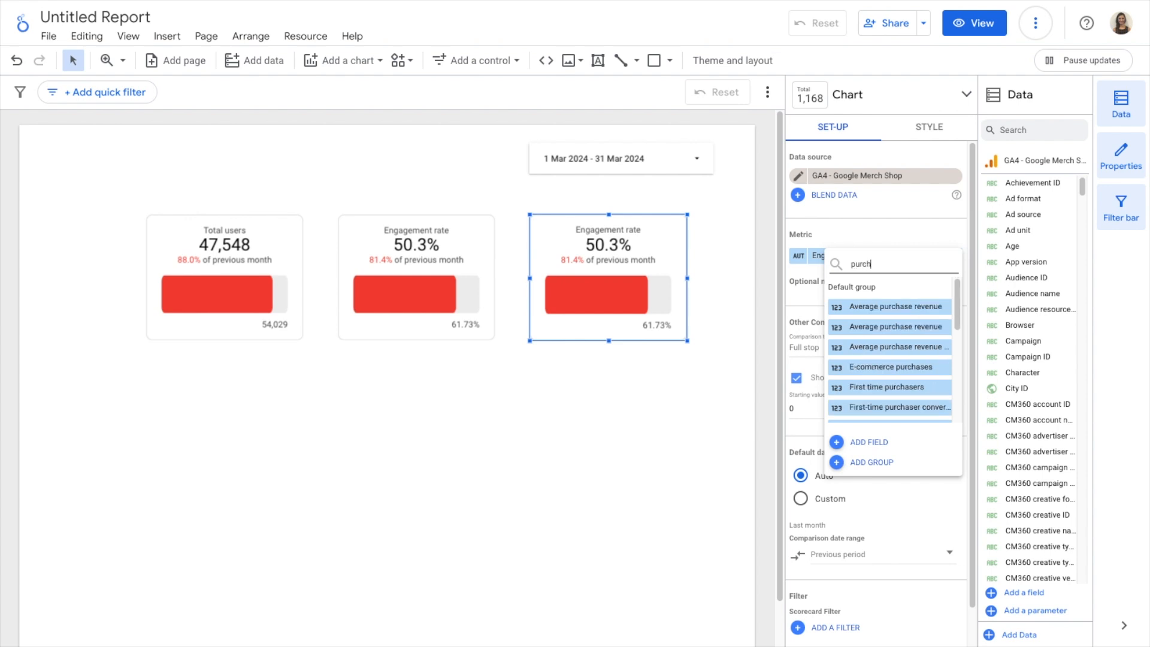
type("ase c")
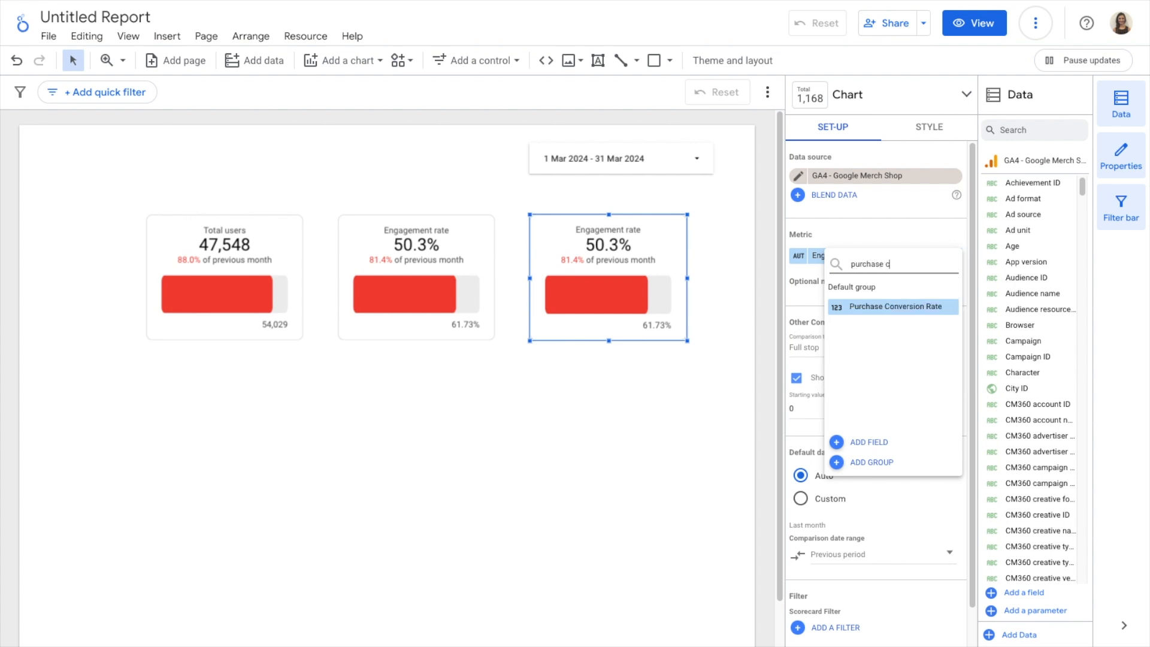
left_click(890, 303)
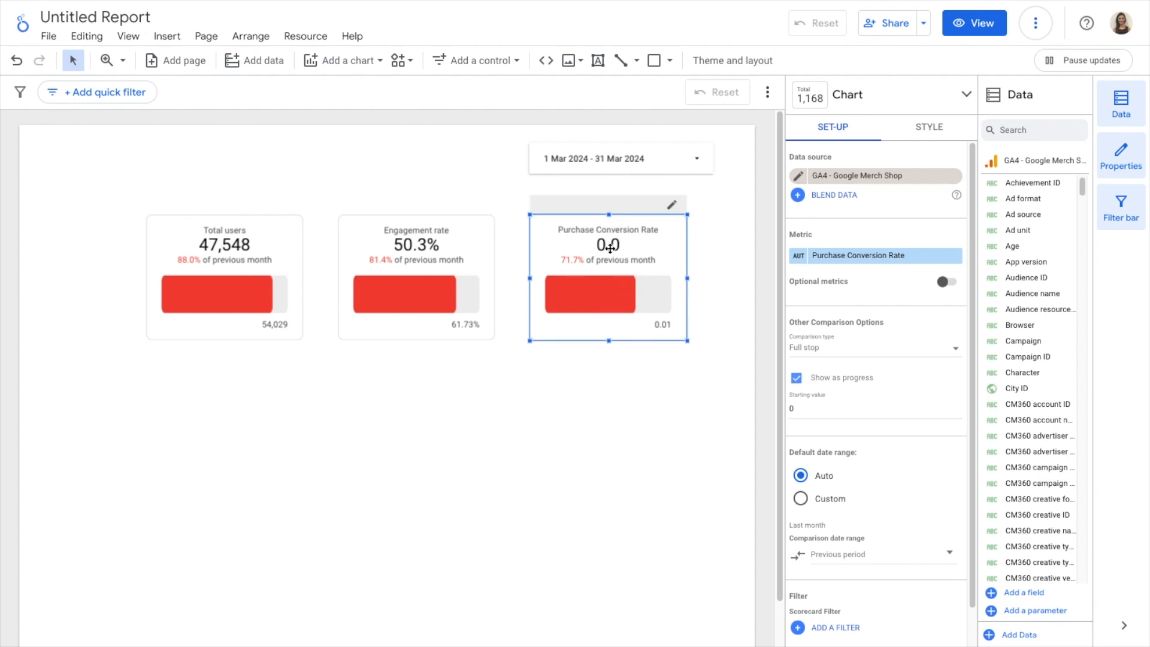
Move all three scorecards together slightly left to centre the row on the page, and clear the selection
left_click_drag(572, 381, 256, 318)
left_click_drag(391, 264, 367, 264)
left_click(442, 323)
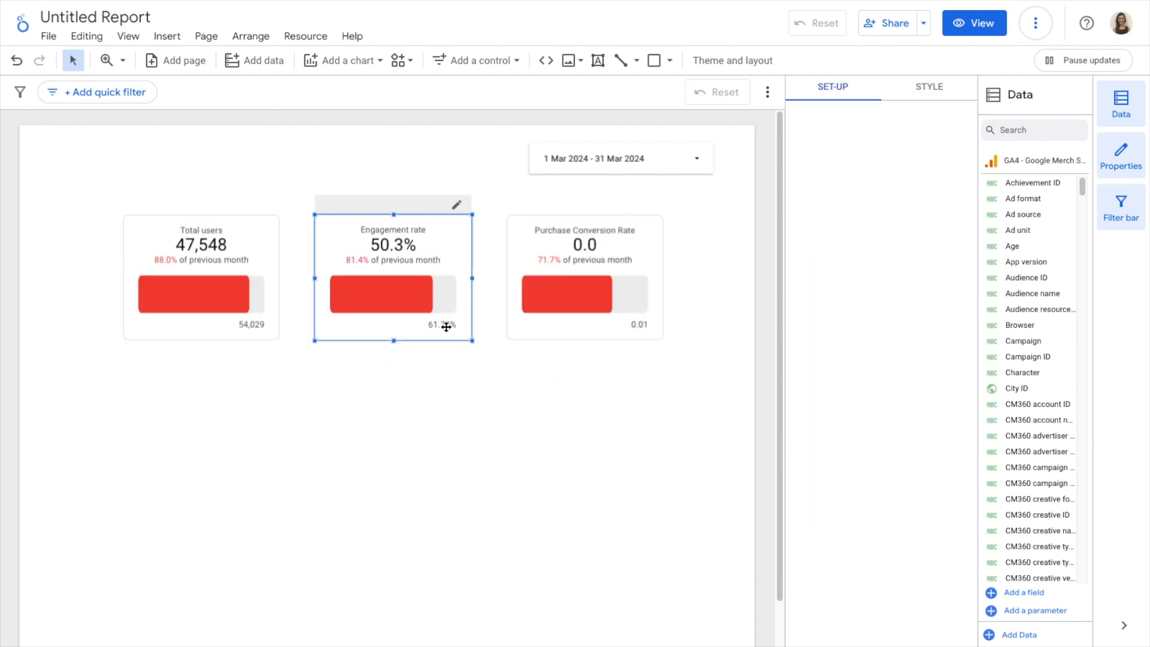
left_click(552, 402)
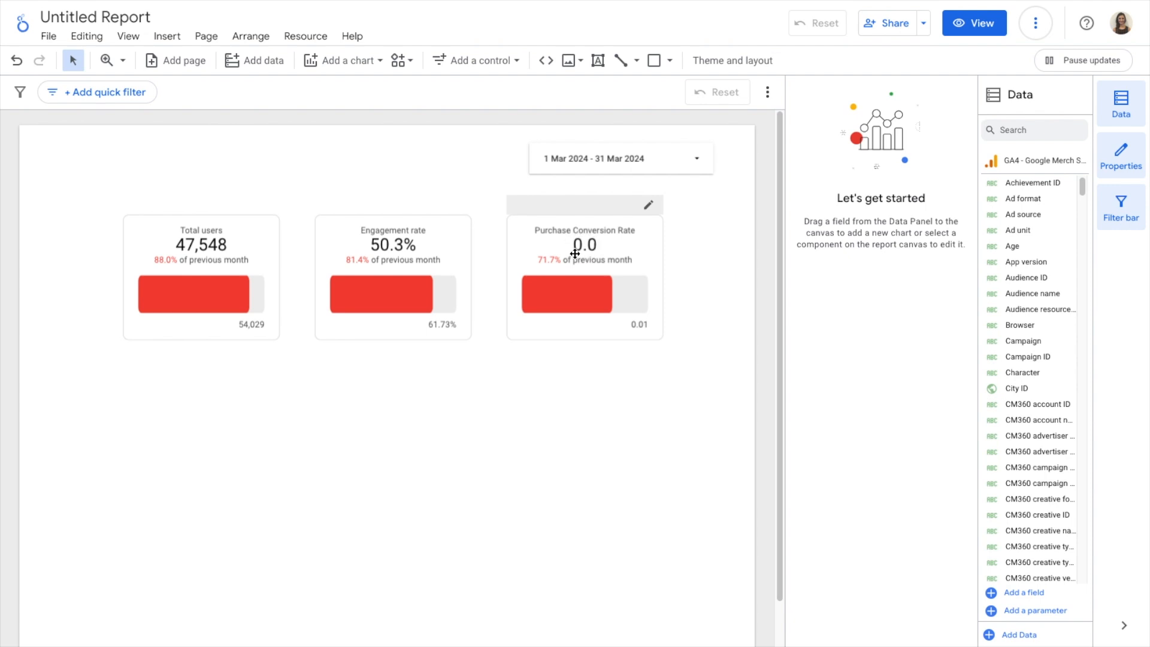
Open the report's GA4 - Google Merch Shop data source for editing
left_click(315, 37)
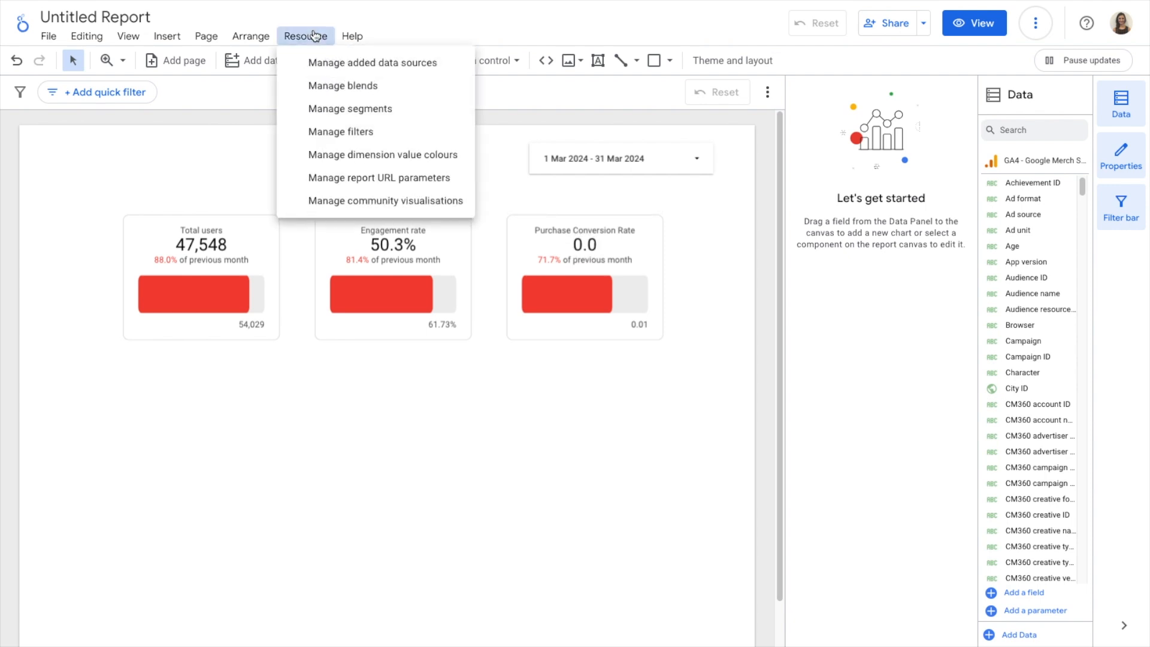
left_click(353, 66)
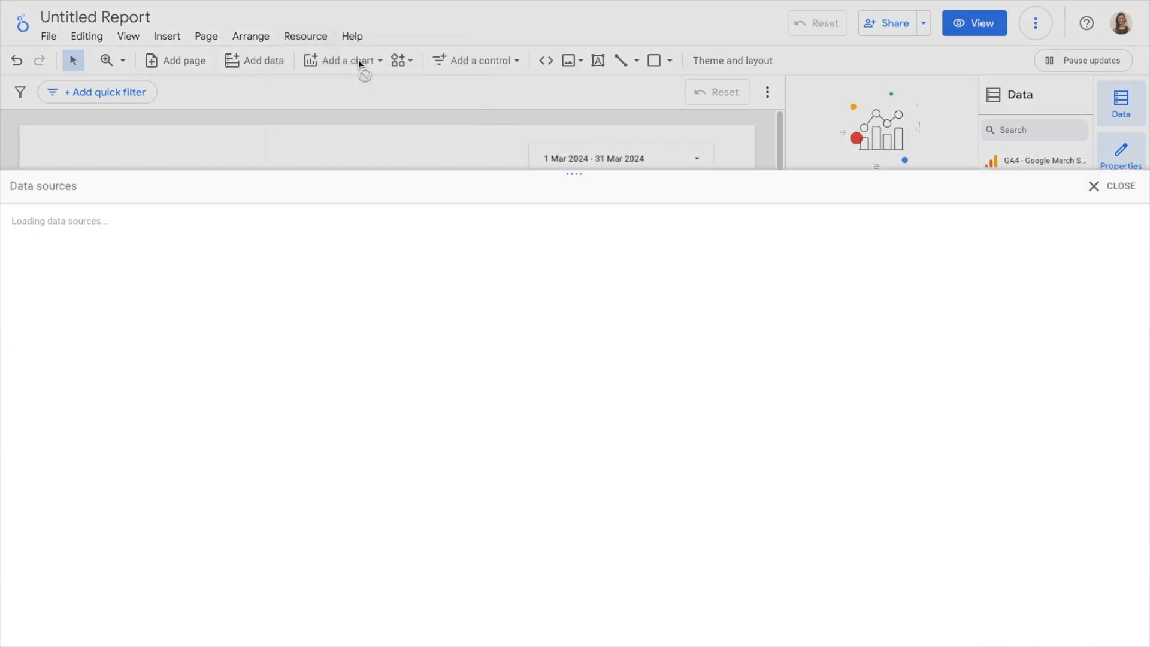
left_click(711, 126)
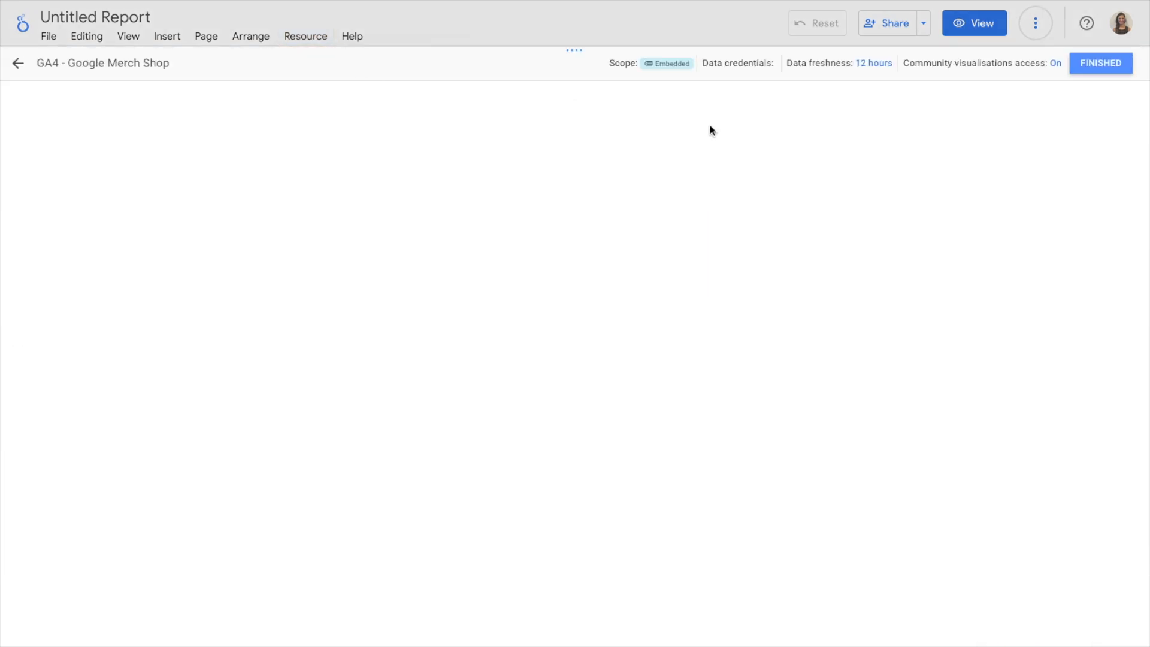
Search the data source's fields for "purchase c" to find the Purchase Conversion Rate metric
scroll(695, 202, "down", 4)
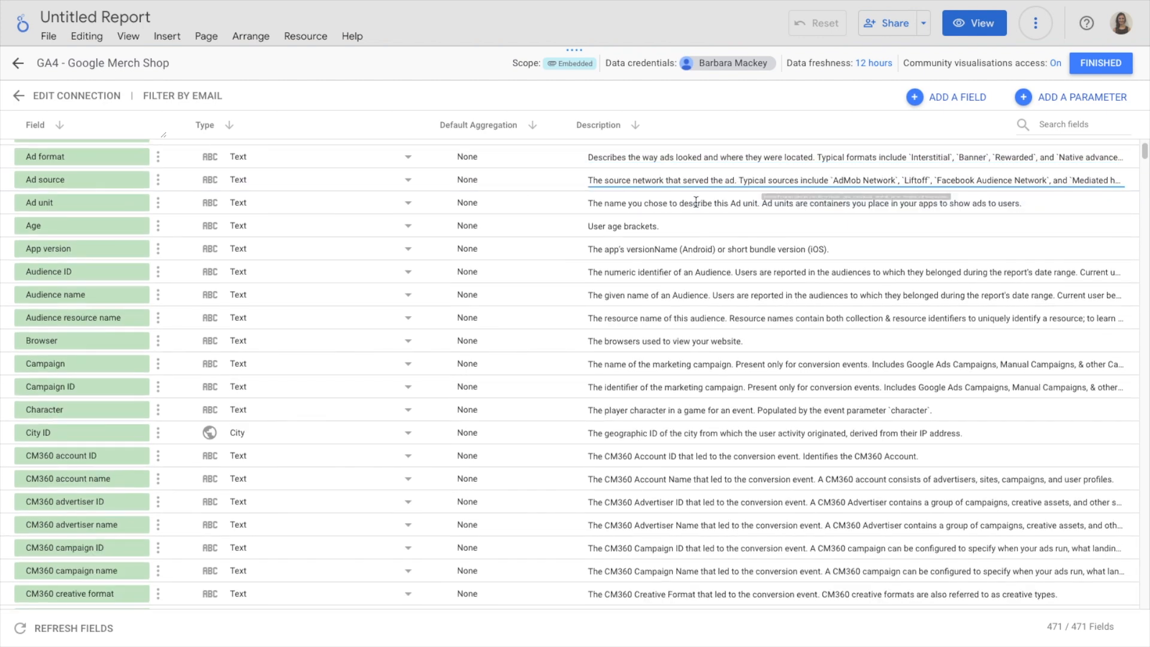
scroll(695, 201, "down", 1)
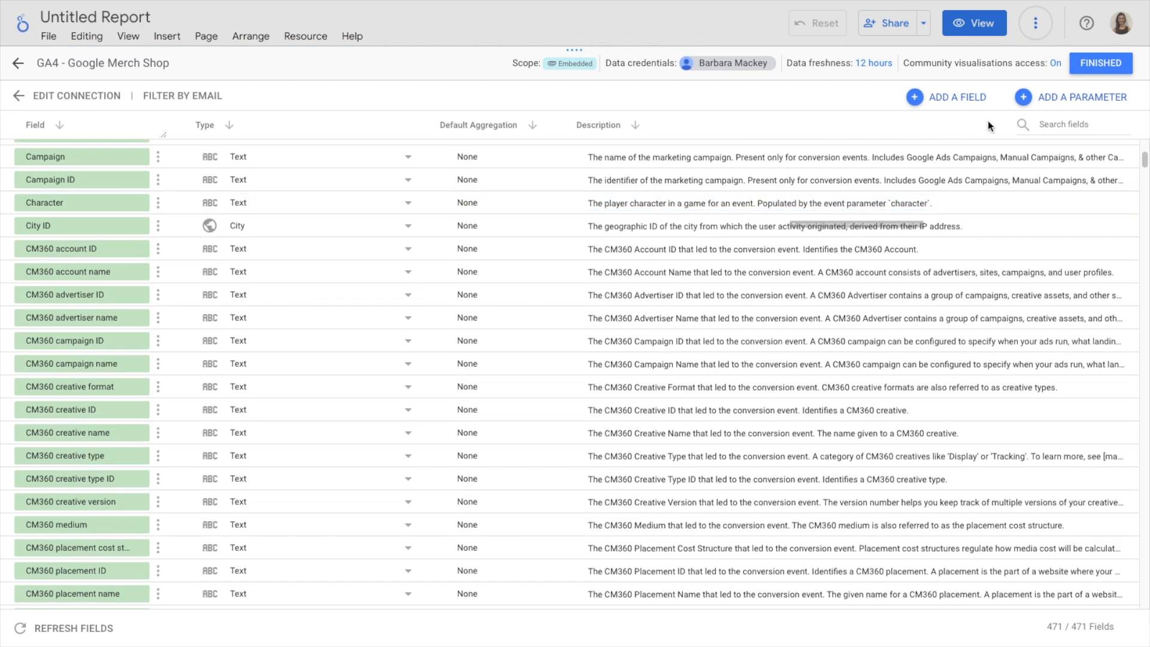
left_click(1071, 124)
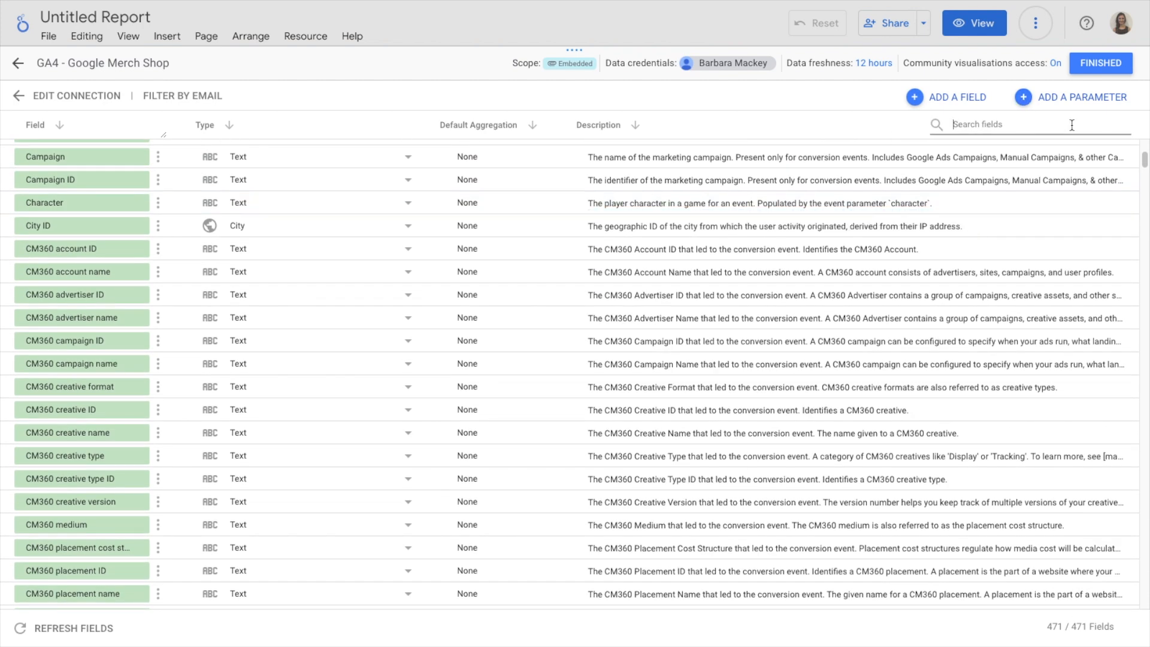
type("purch")
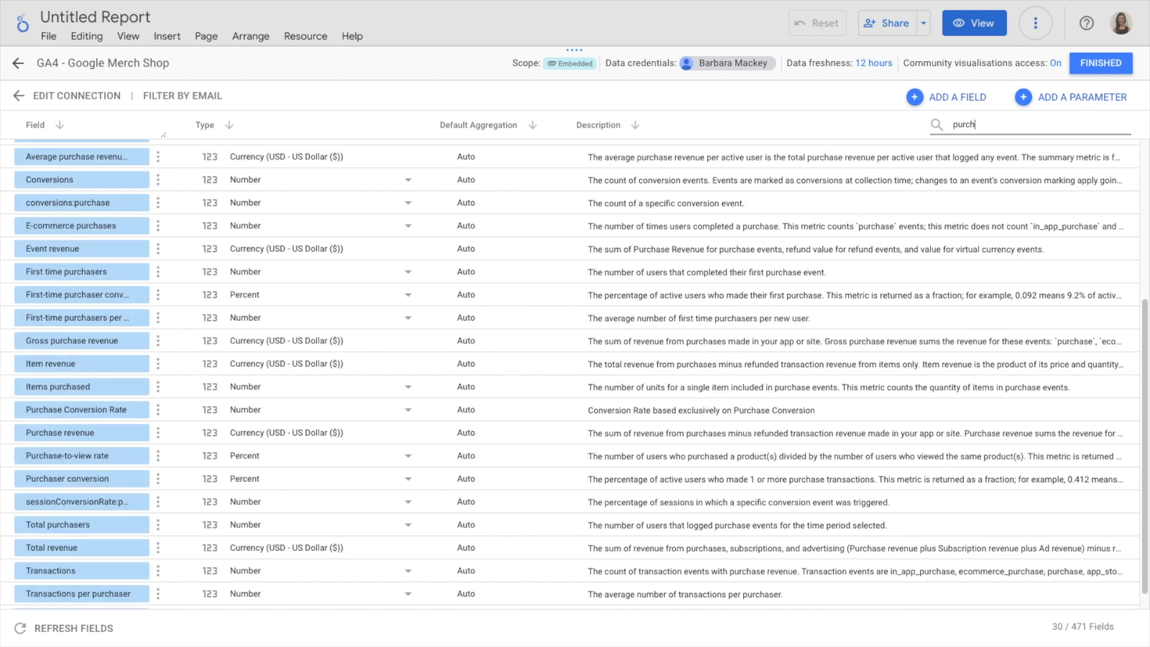
type("ase")
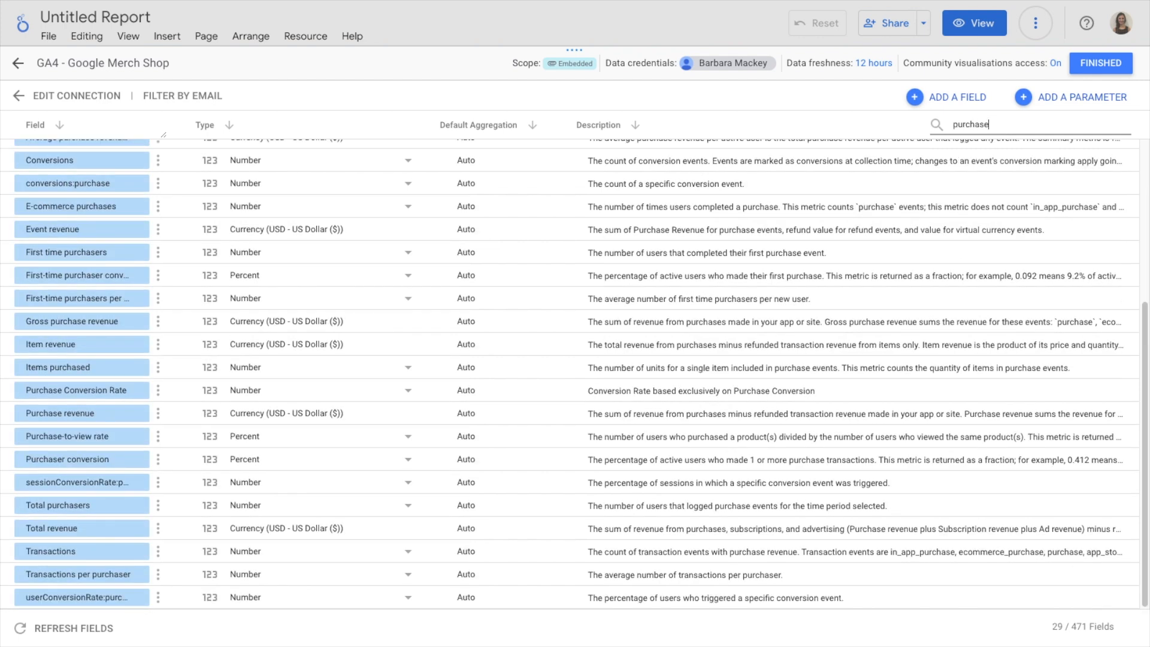
type(" c")
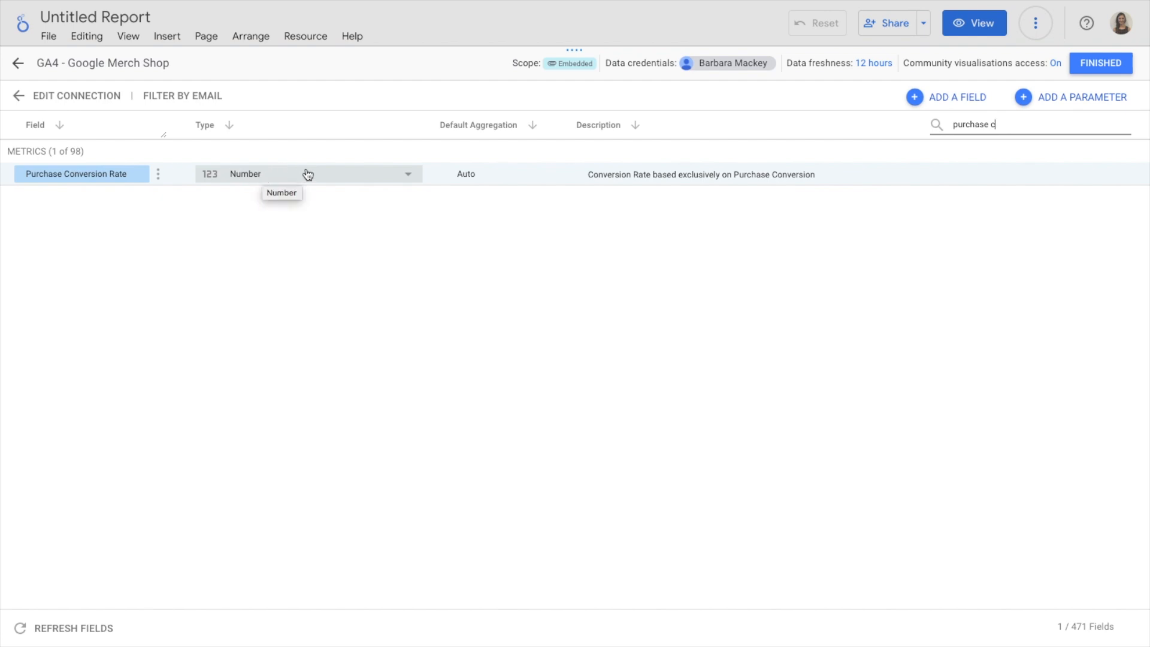
Change the Purchase Conversion Rate field's type to Percent, finish editing the data source and return to the report
left_click(334, 175)
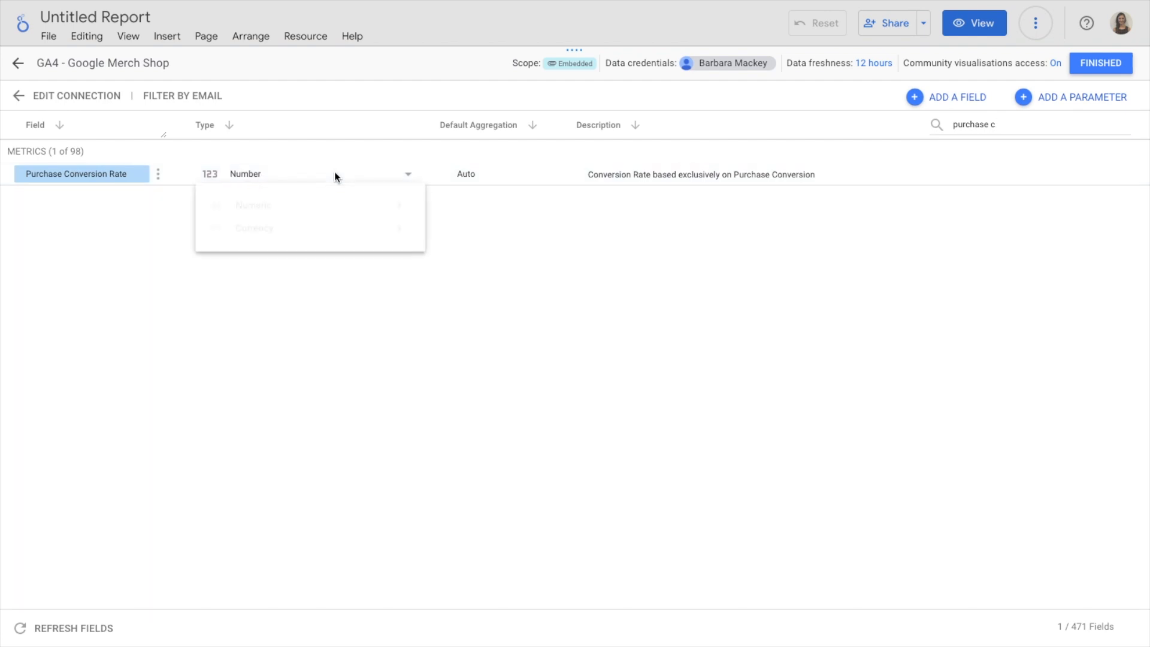
mouse_move(286, 215)
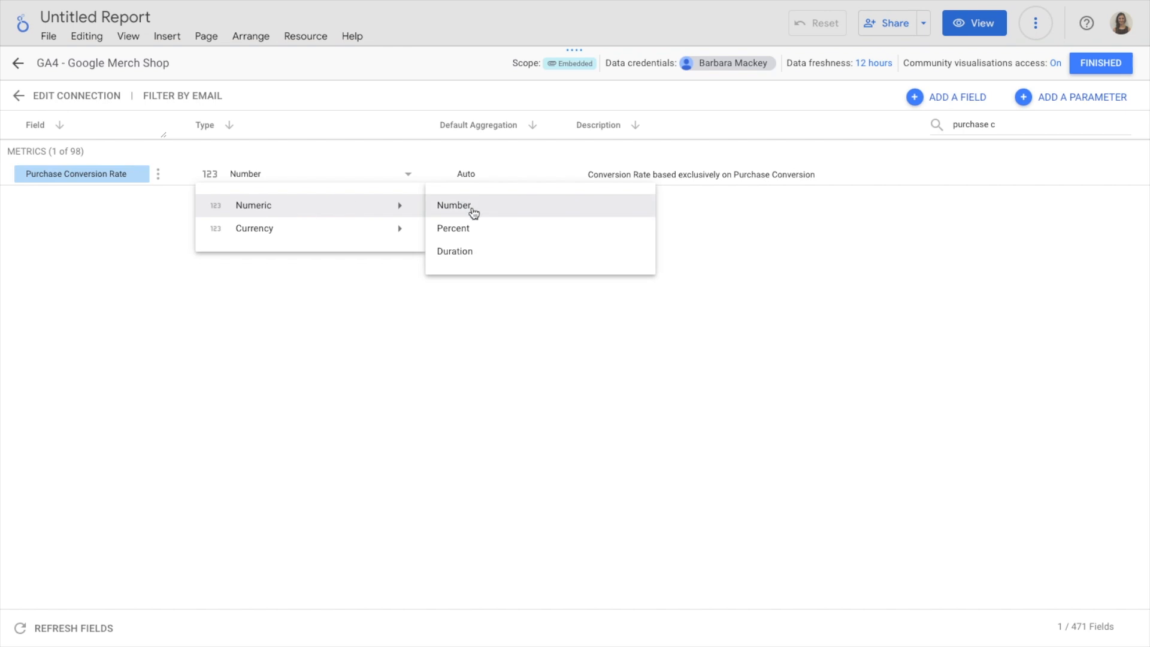
mouse_move(330, 236)
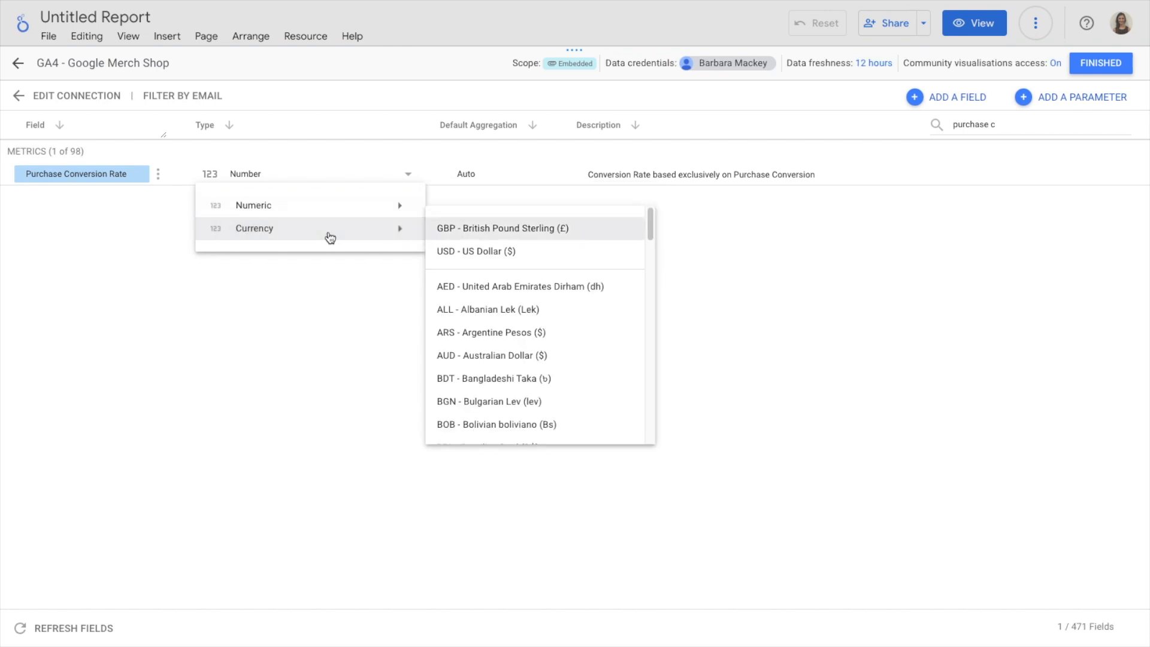
mouse_move(329, 214)
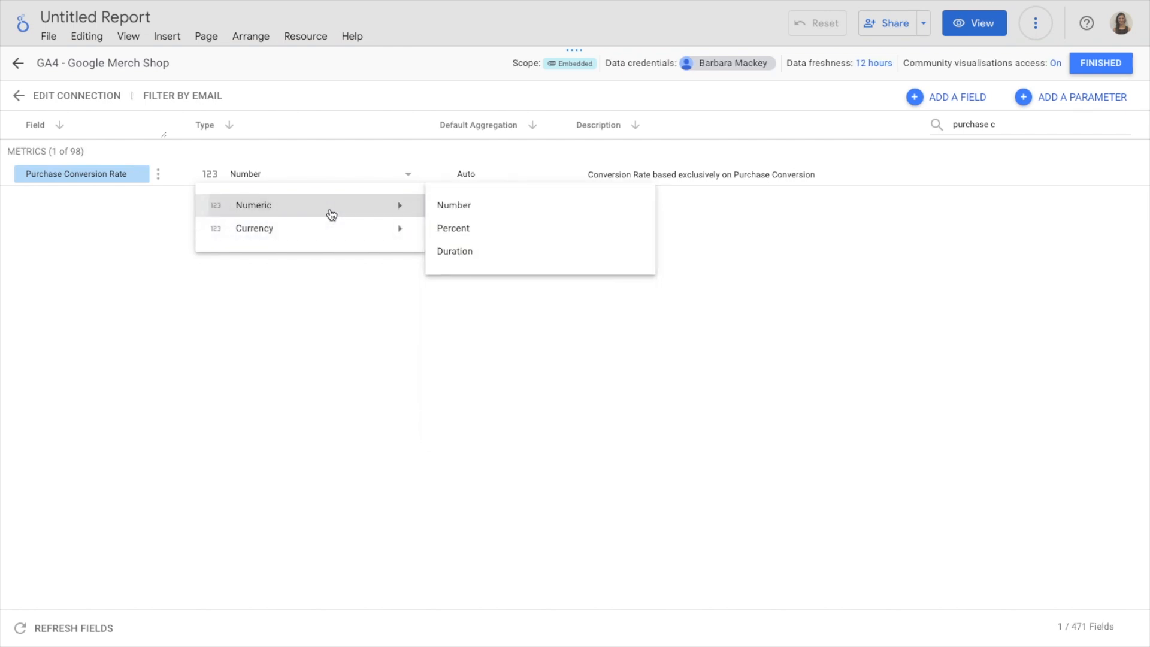
left_click(462, 230)
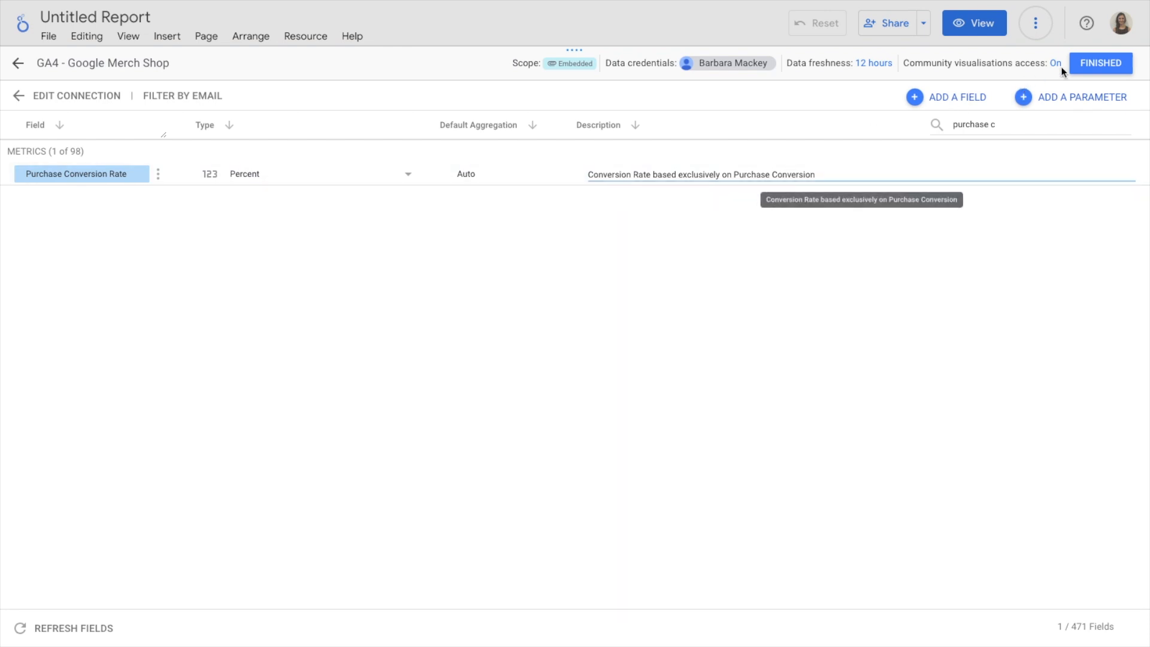
left_click(1090, 63)
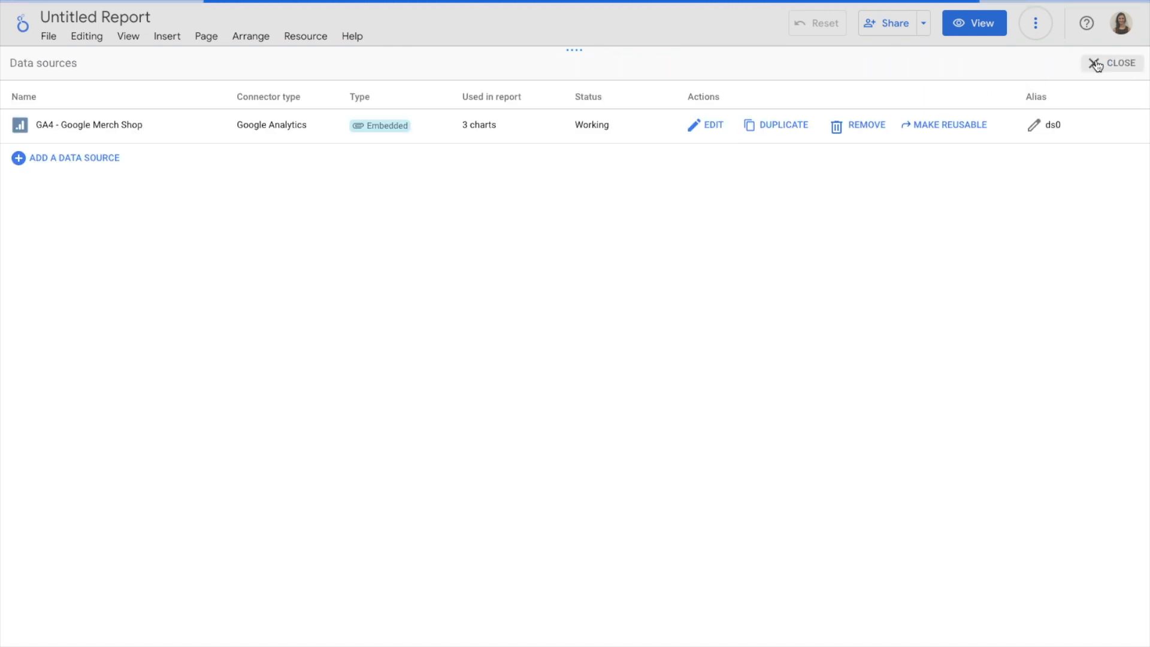
left_click(1099, 63)
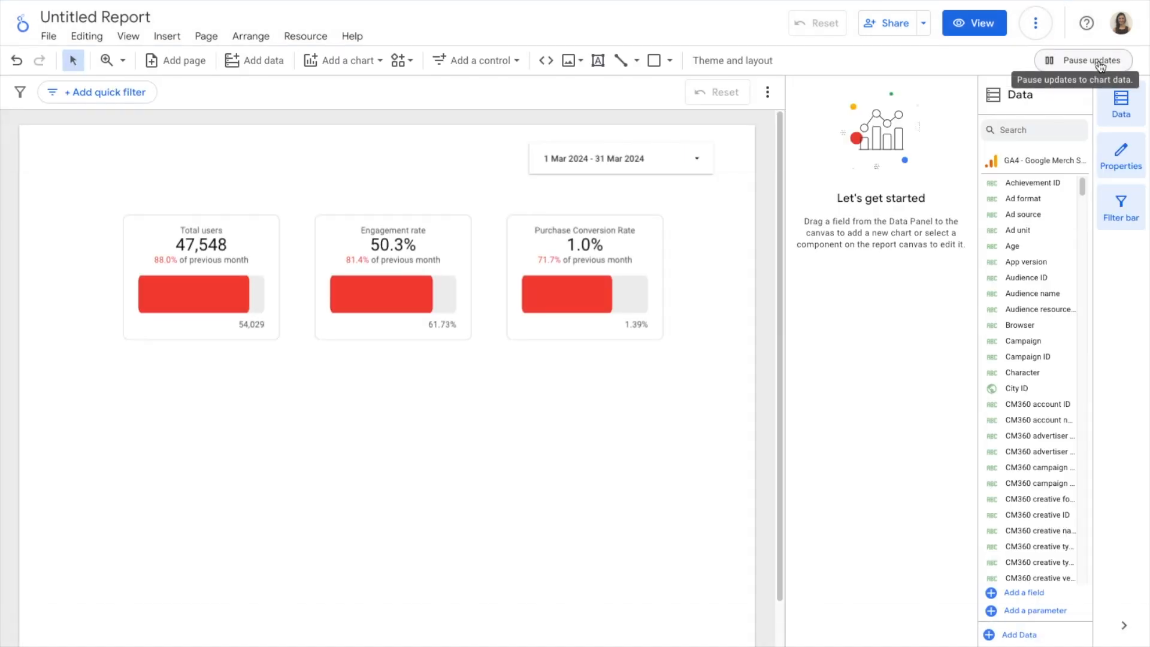